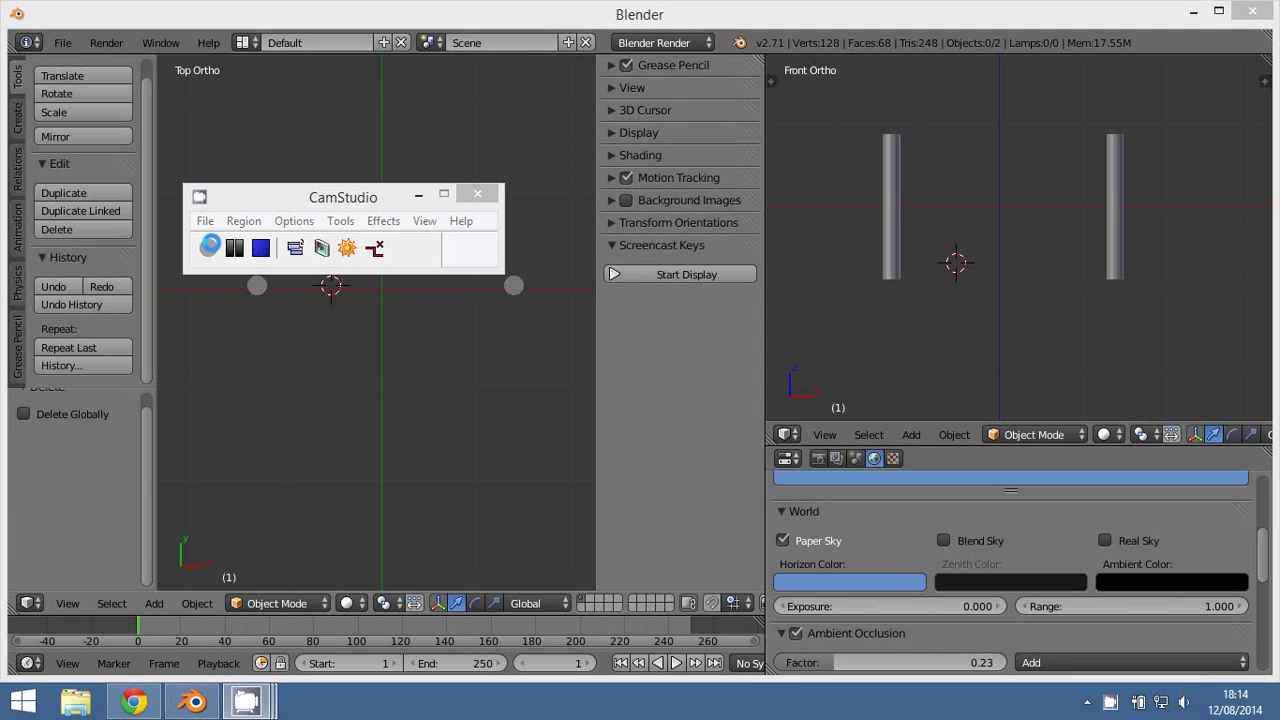
- Check the red strung chair reference photo in the browser, then return to Blender
click(450, 423)
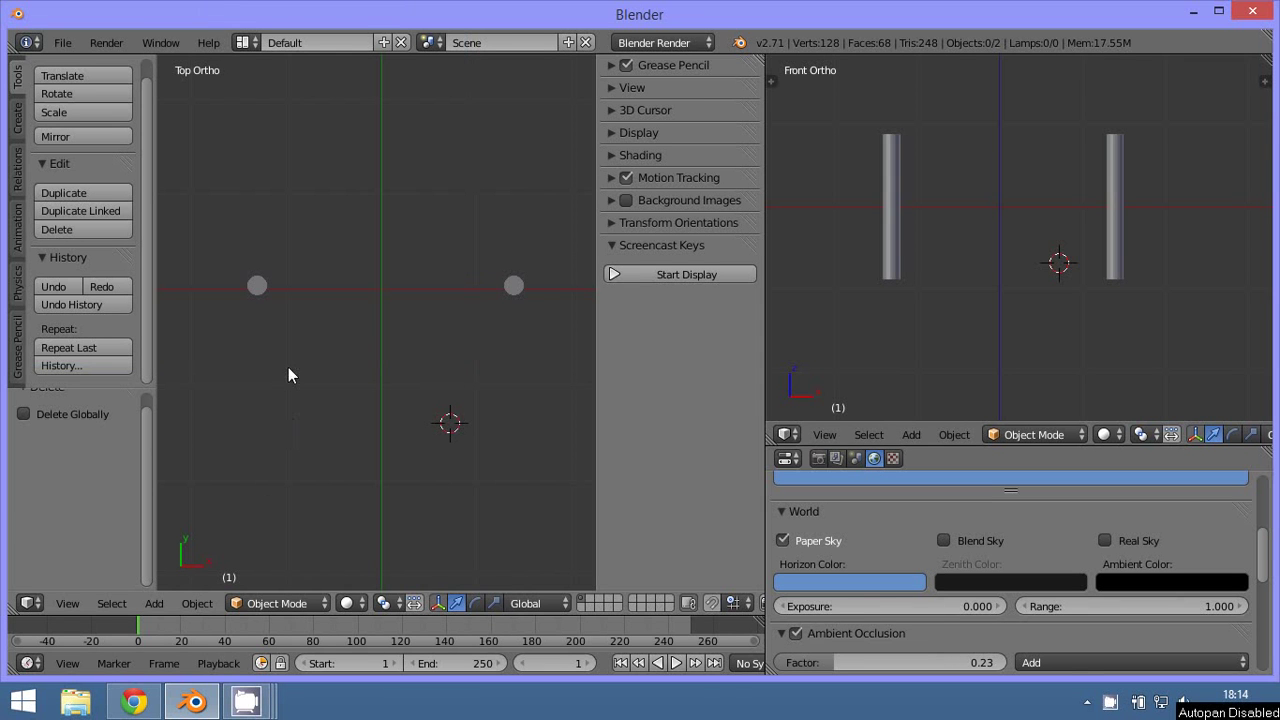
scroll(910, 273, up, 1)
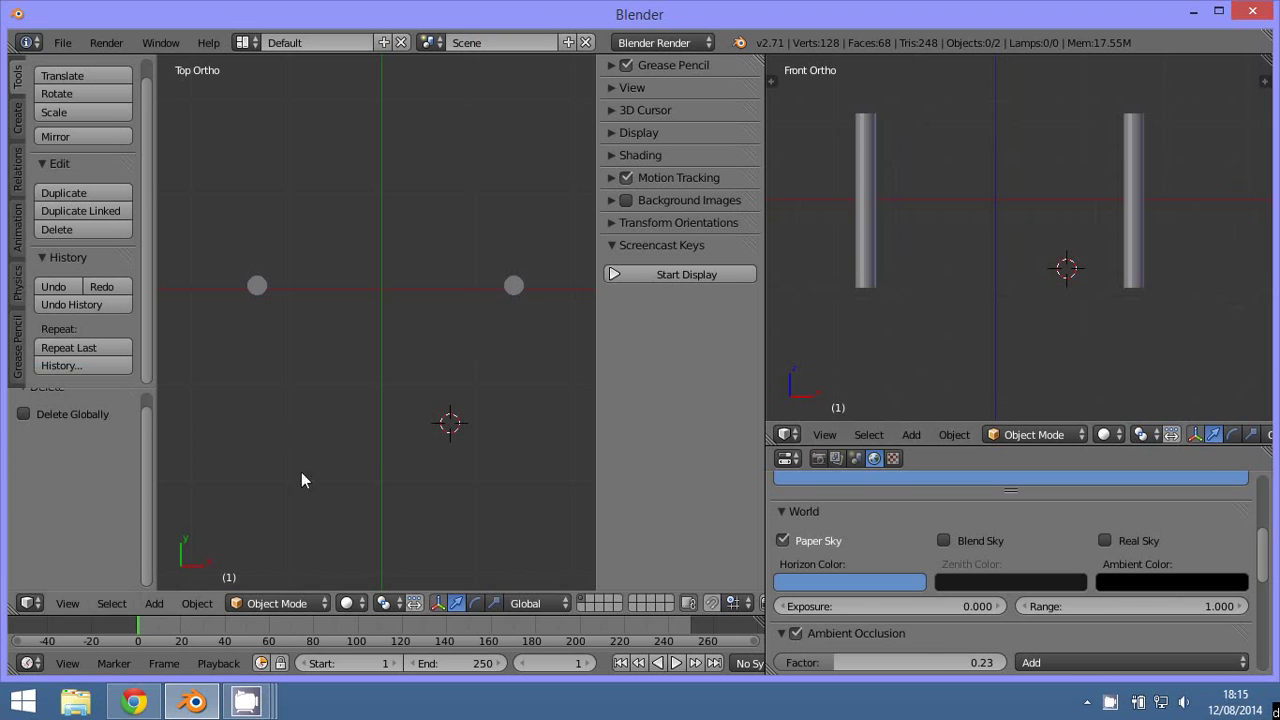
click(140, 702)
click(285, 12)
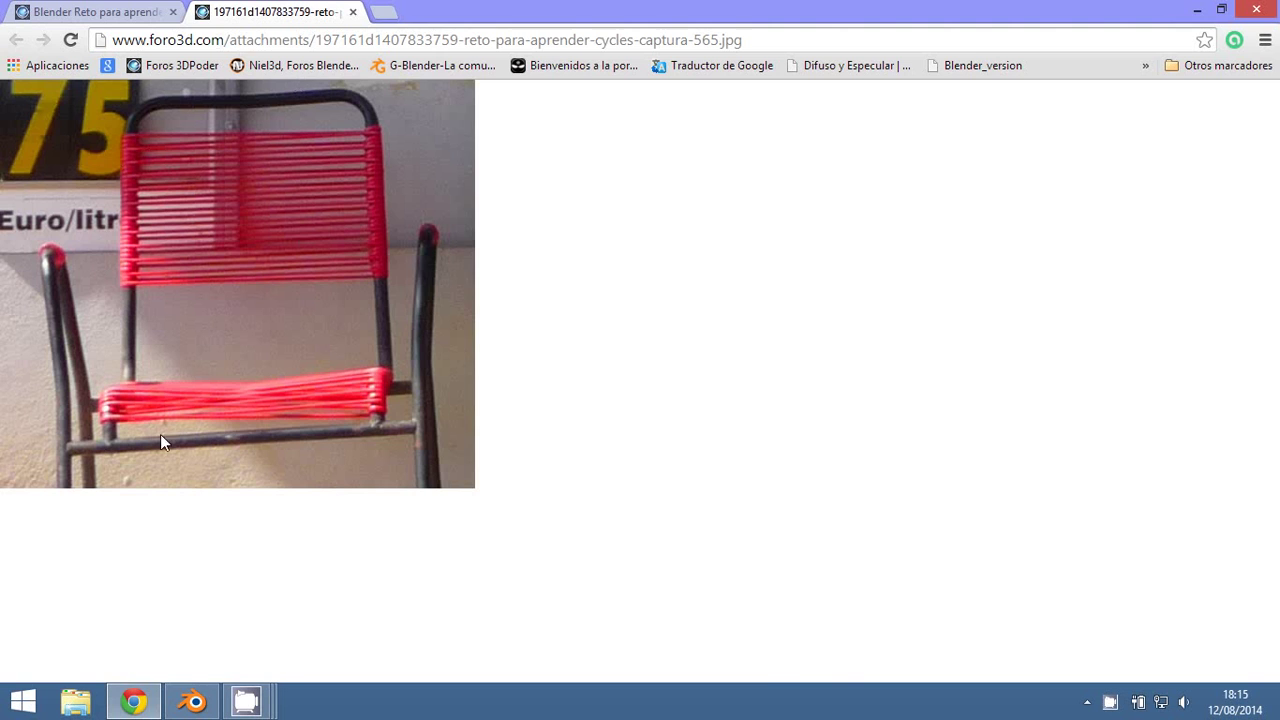
click(193, 702)
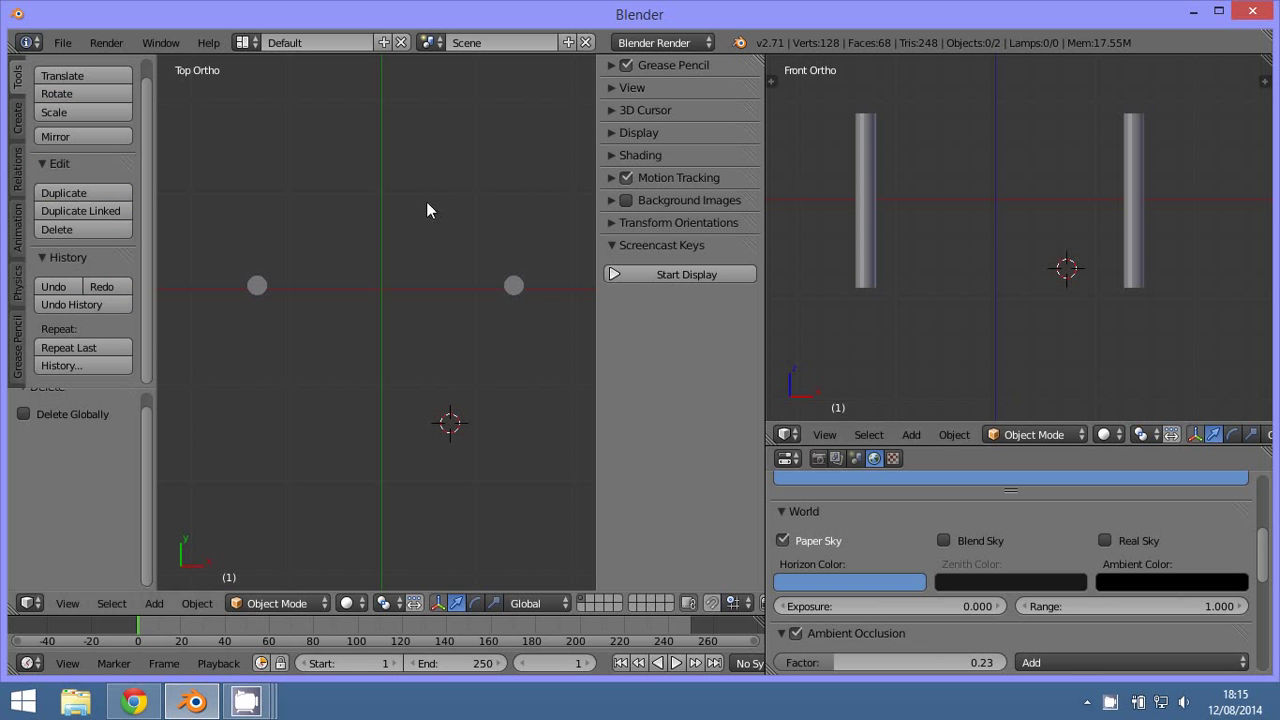
- Add a Bezier curve at the left post, nudge it right, and enter Edit Mode with Tools showing
click(256, 301)
click(16, 112)
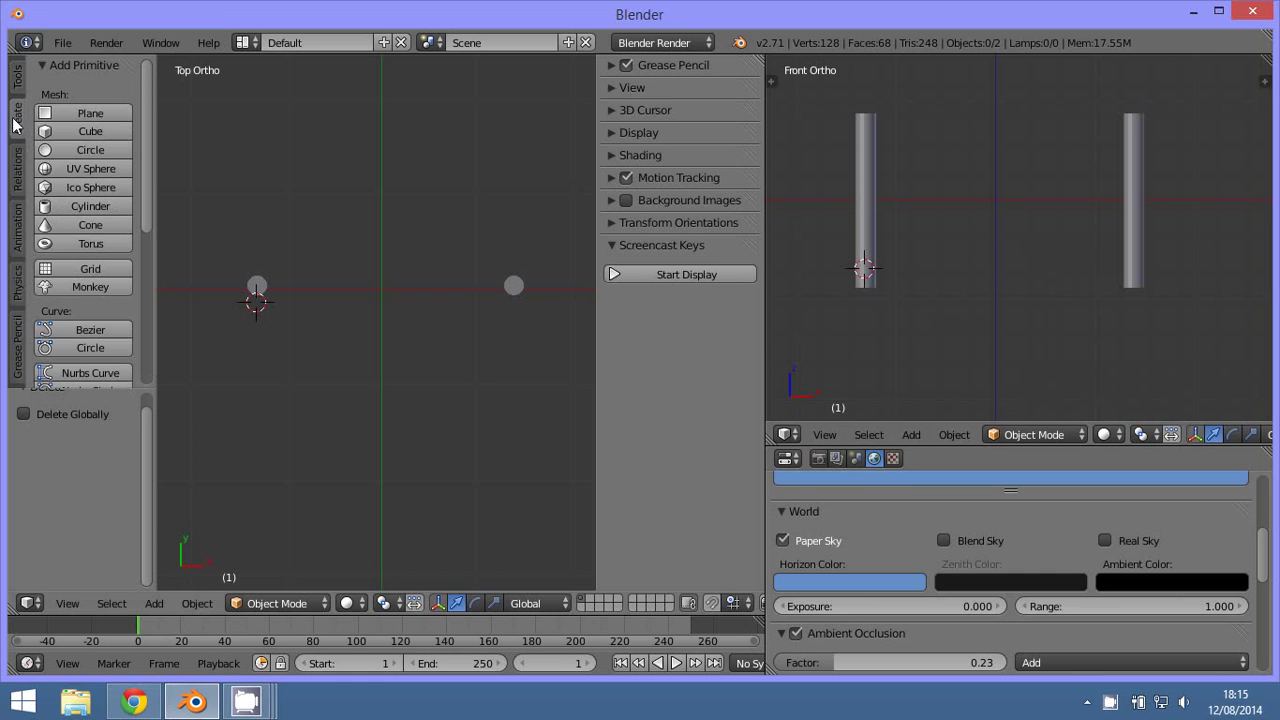
click(85, 331)
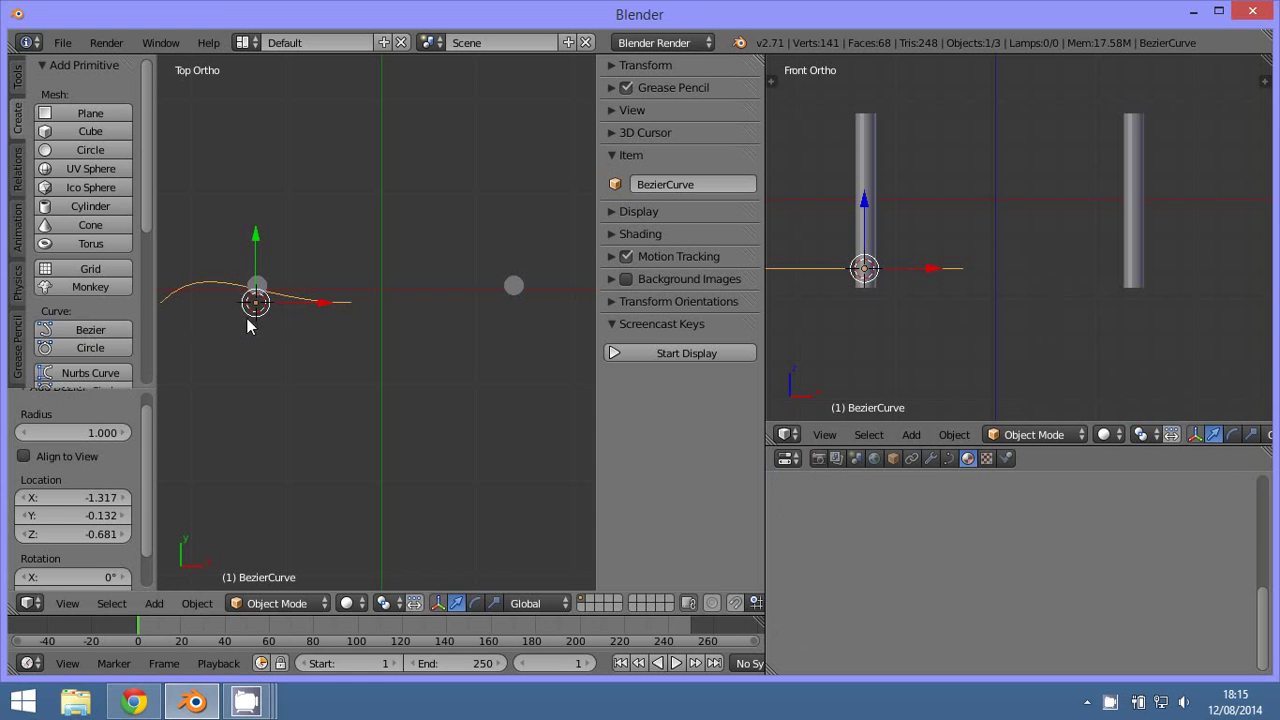
right_drag(255, 318, 306, 302)
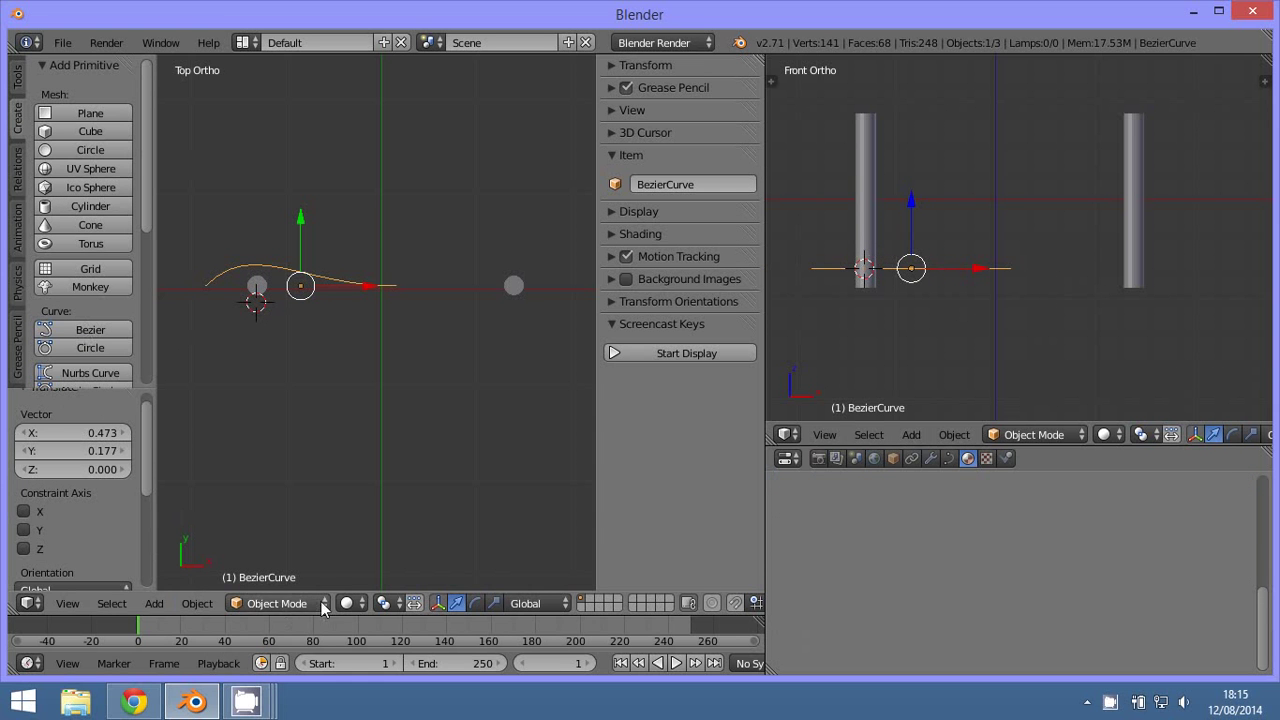
click(245, 603)
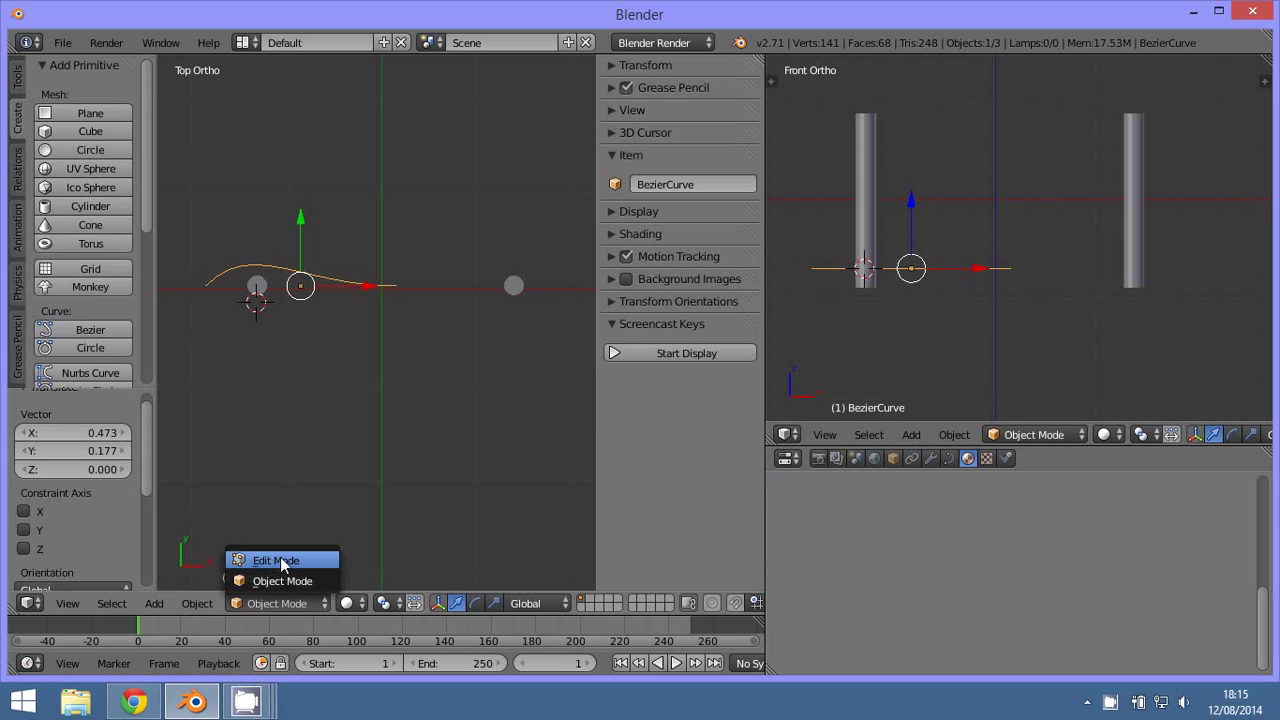
click(282, 562)
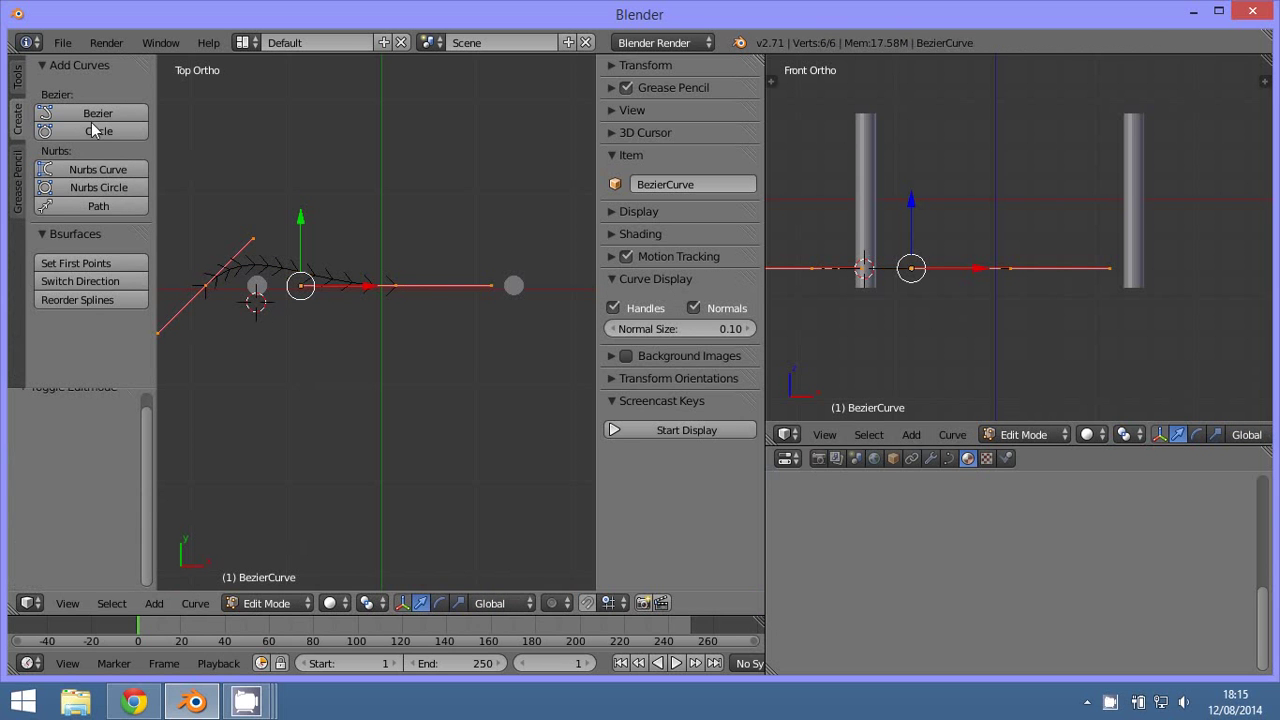
click(18, 80)
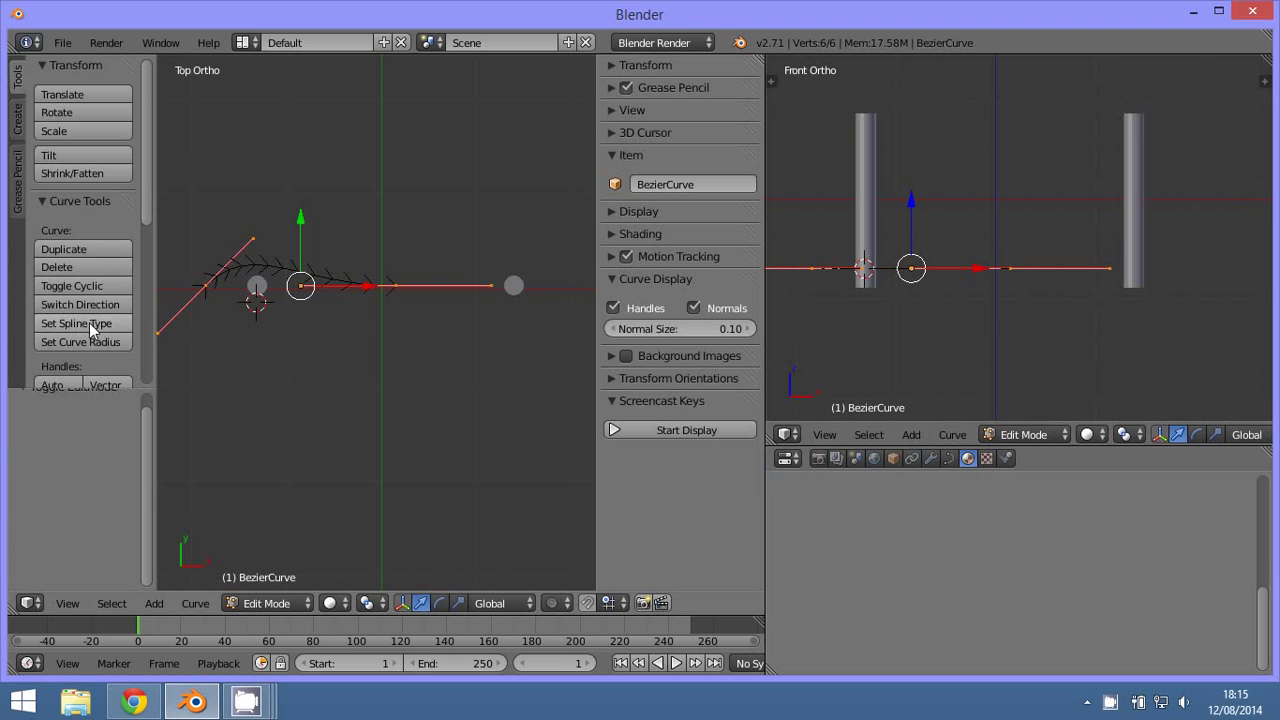
- Make the curve a Poly spline and extrude its end point along X to the right post
click(83, 323)
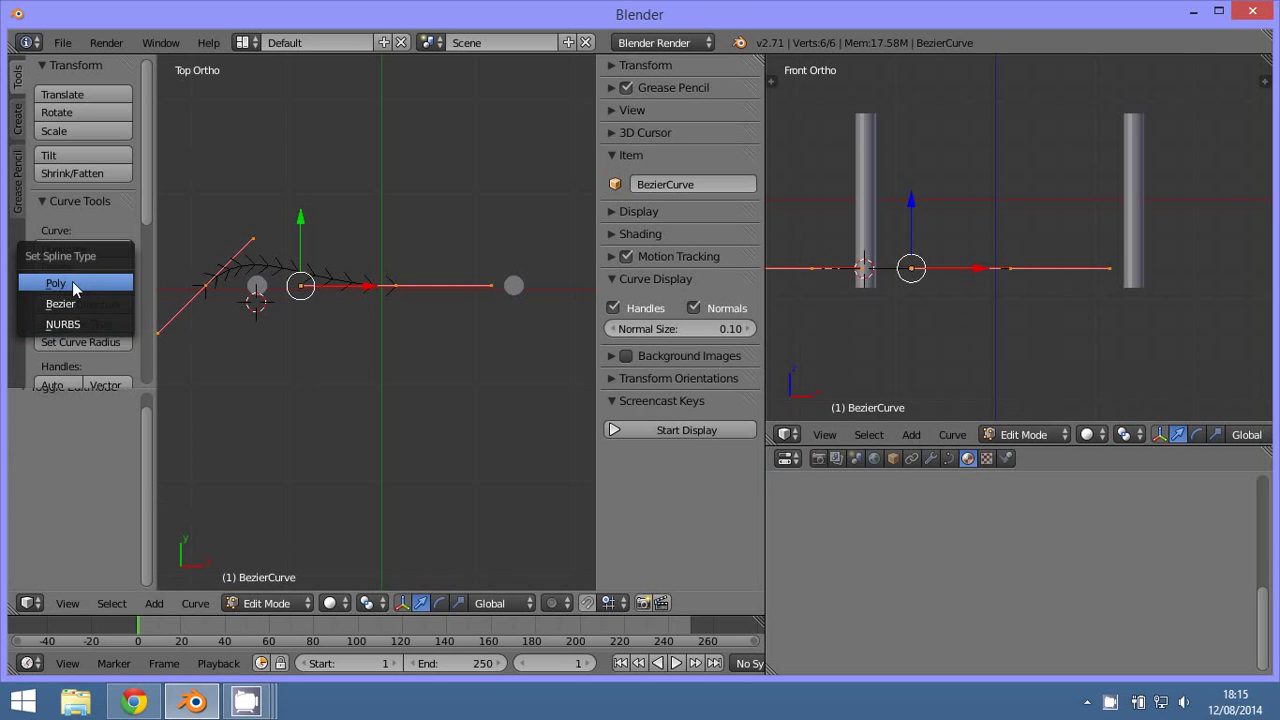
click(72, 281)
key(g)
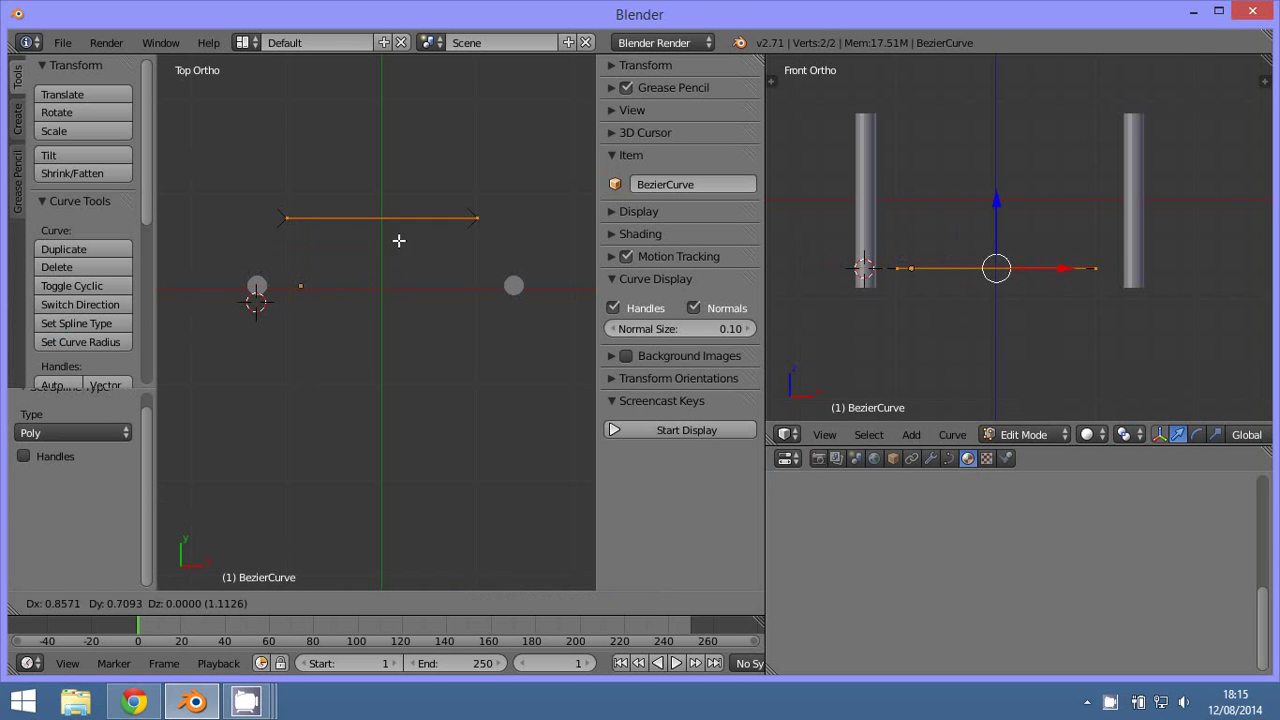
click(366, 294)
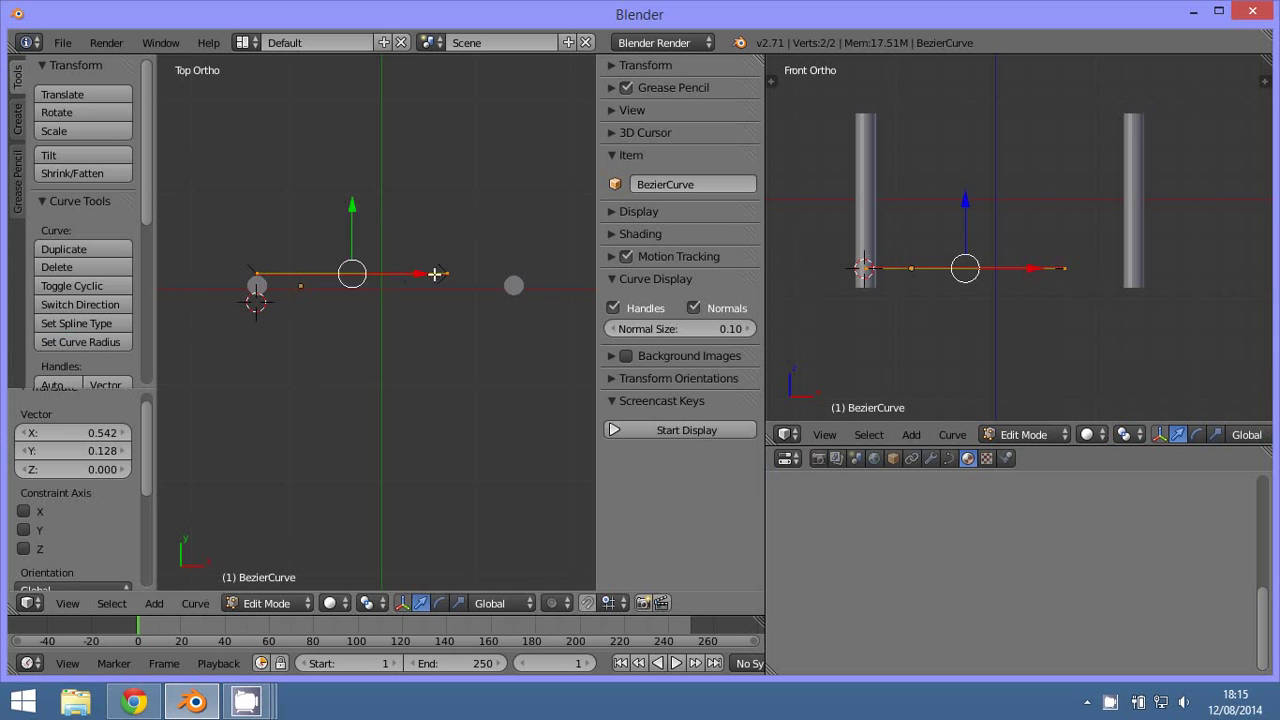
right_click(435, 274)
key(e)
key(x)
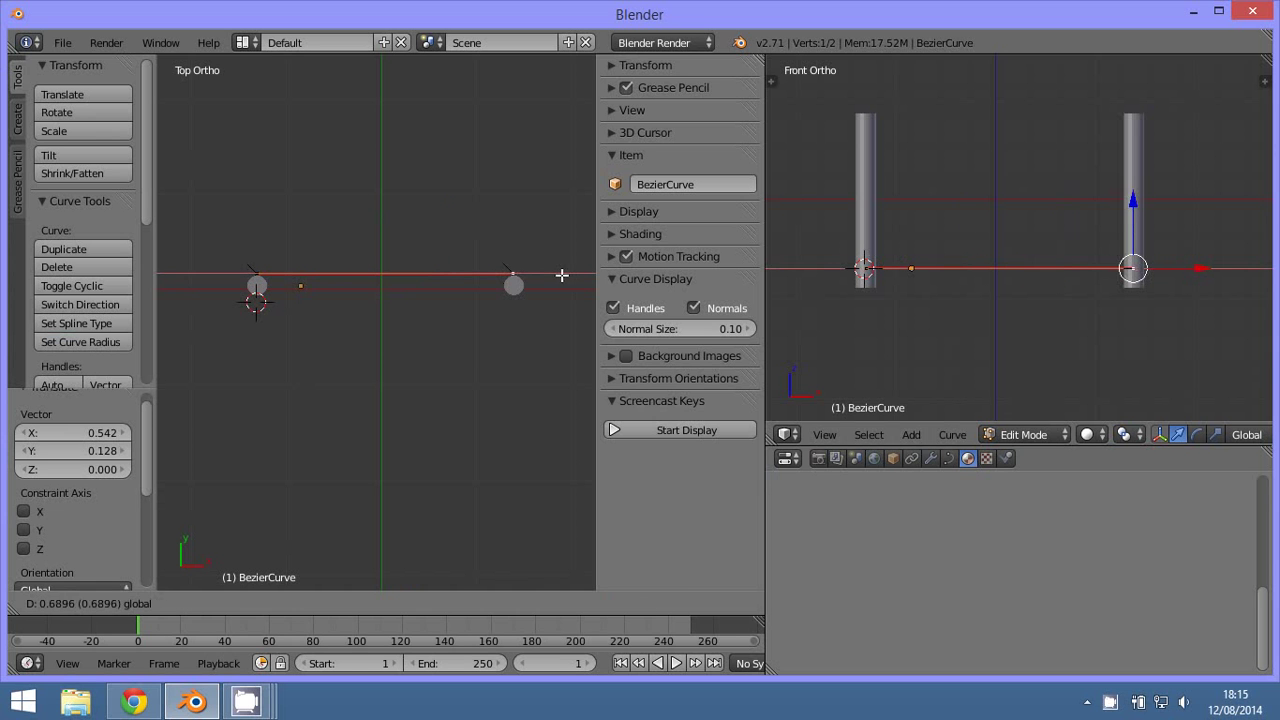
click(564, 275)
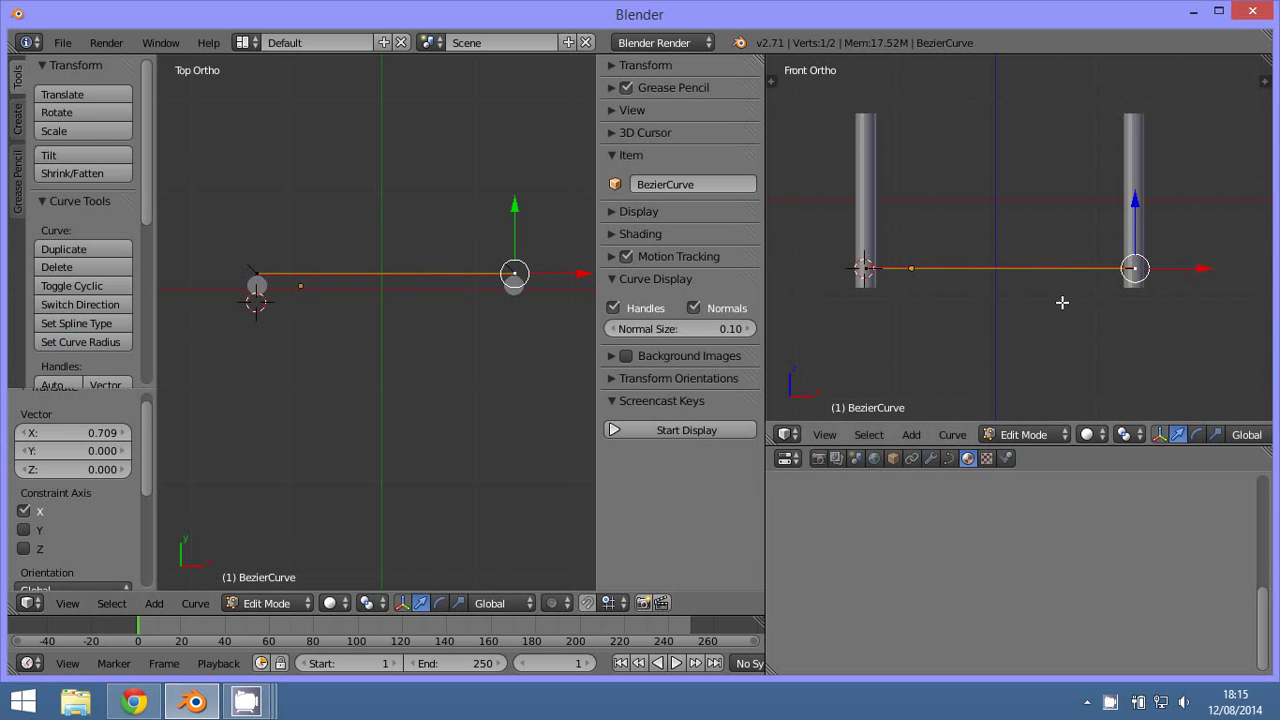
- Raise the whole curve 1.254 on Z near the post tops, then return to Edit Mode
click(264, 604)
click(264, 584)
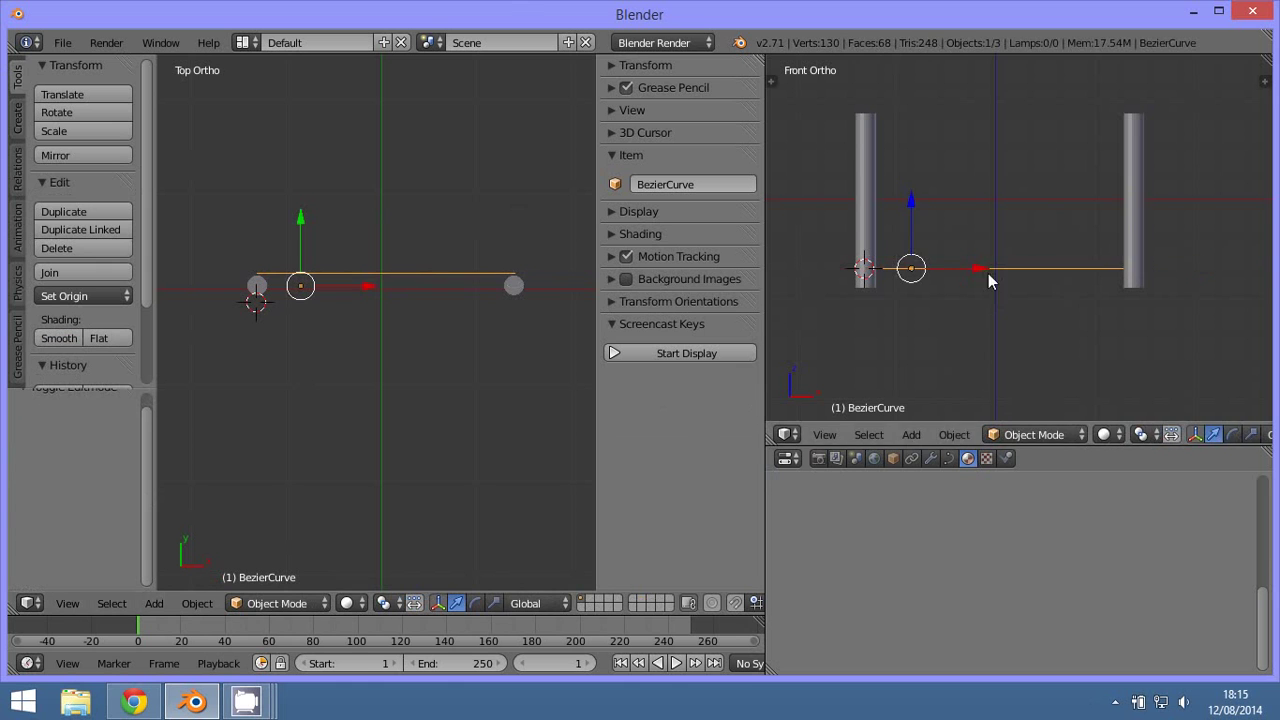
drag(913, 245, 904, 111)
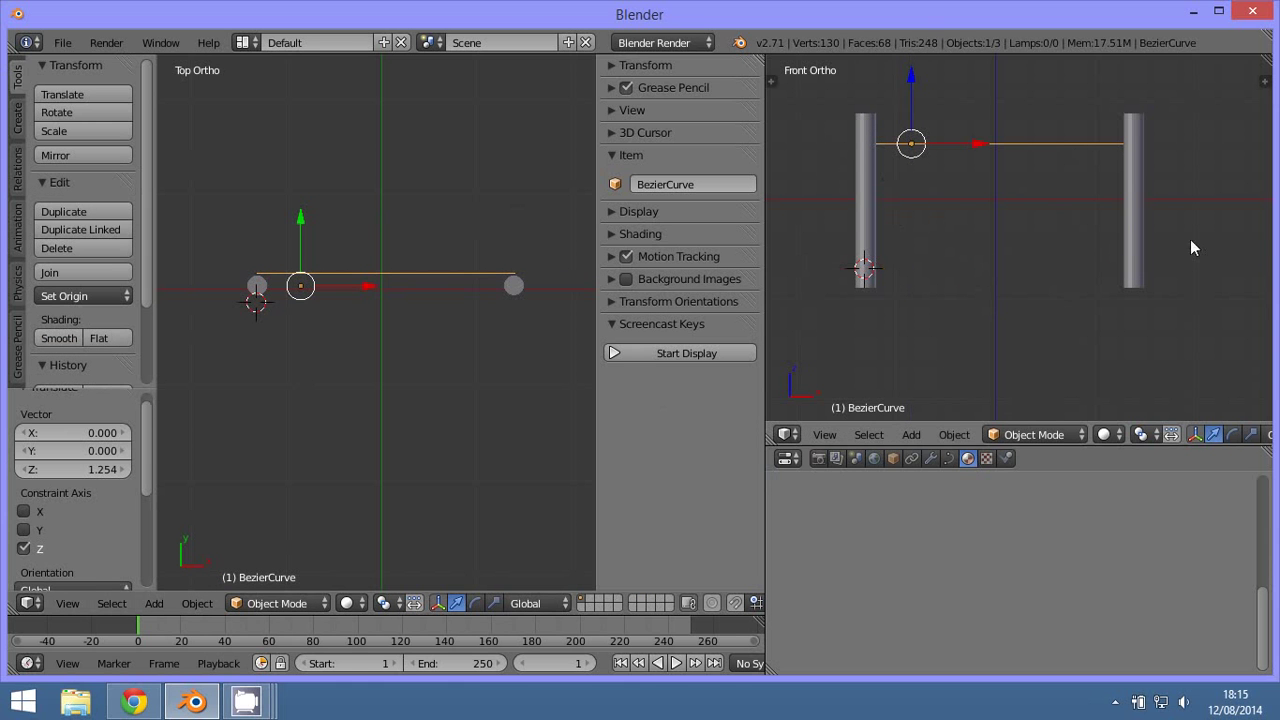
click(917, 242)
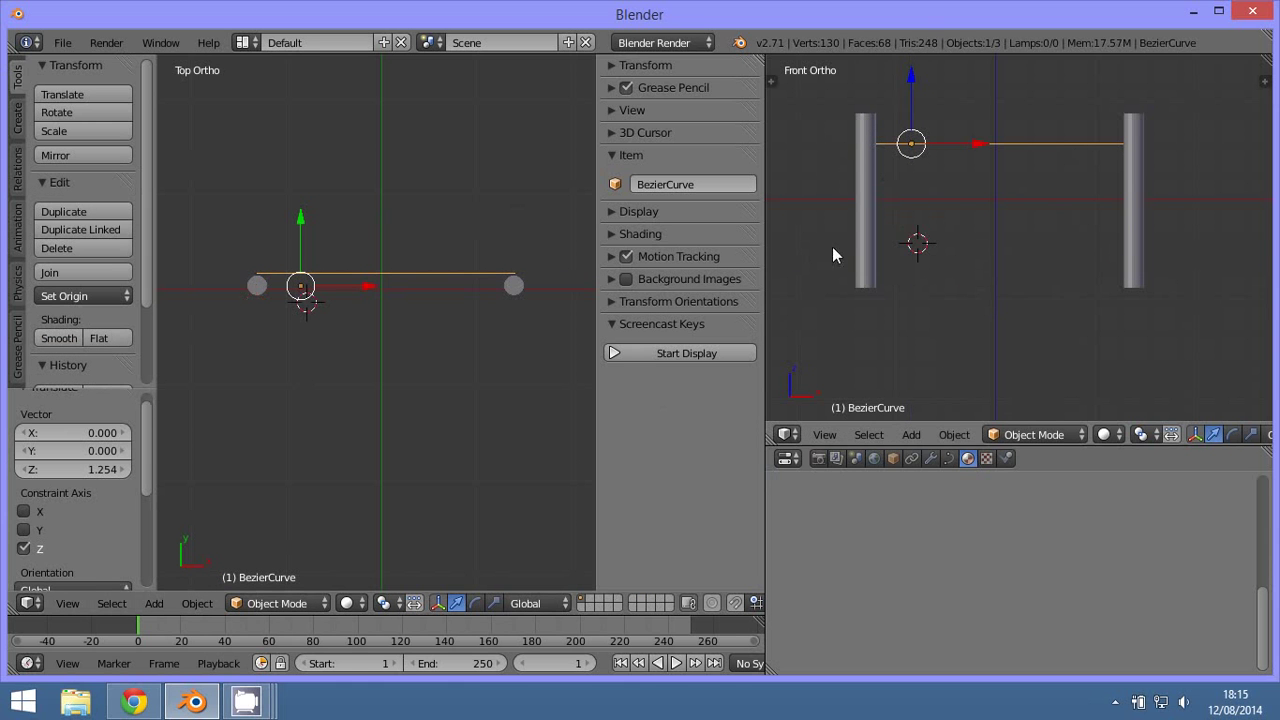
click(277, 603)
click(292, 556)
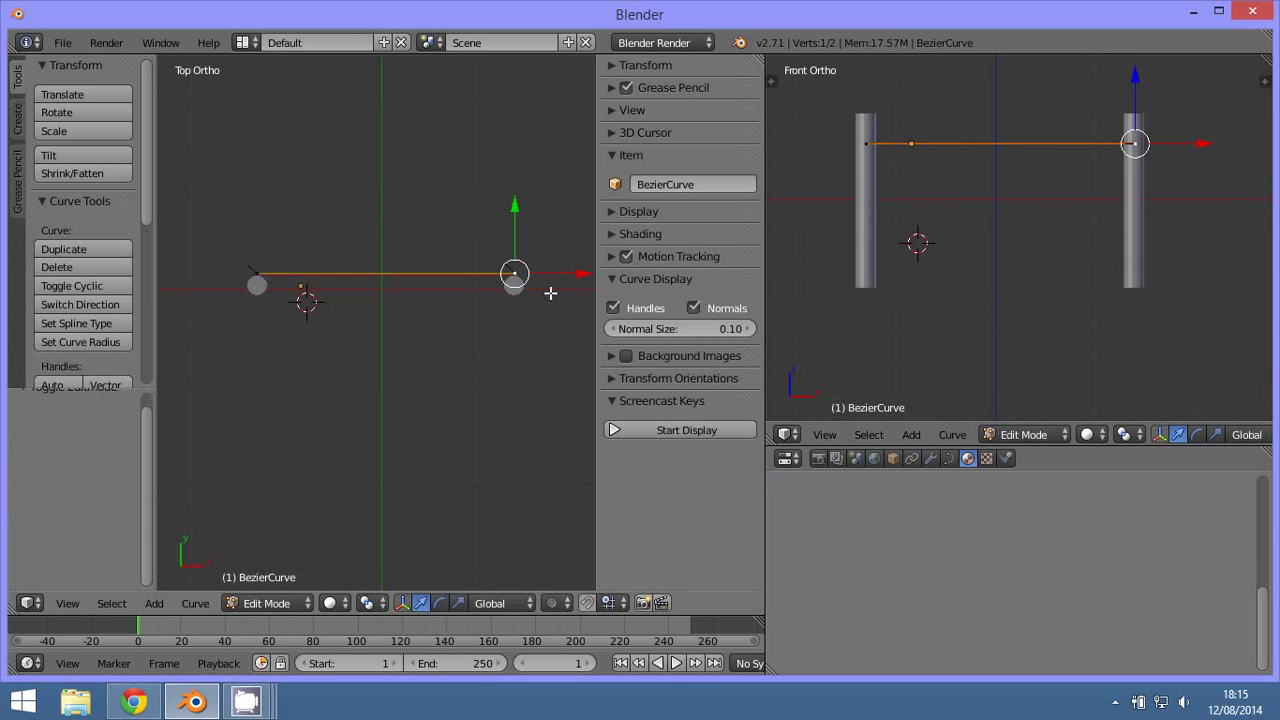
- Extrude three points around the right post, slightly adjusting the newest point's height
scroll(550, 293, up, 2)
scroll(434, 309, up, 3)
scroll(408, 317, up, 2)
scroll(460, 240, up, 1)
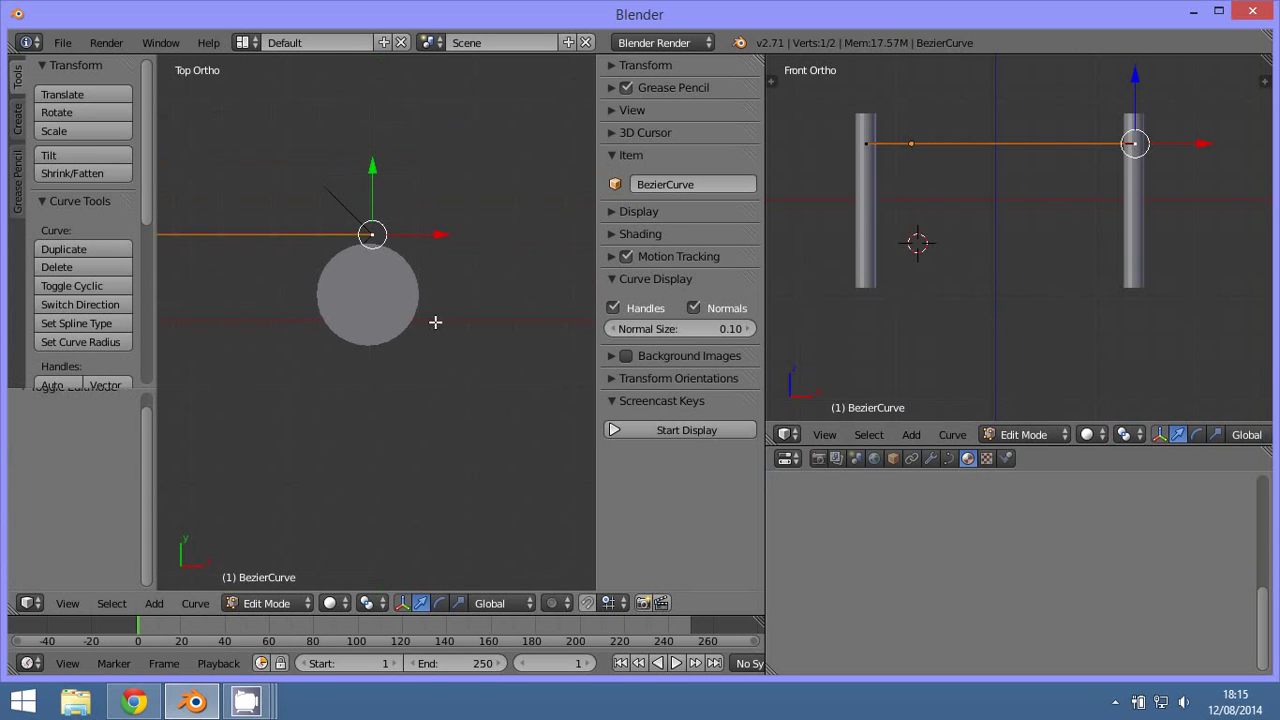
key(e)
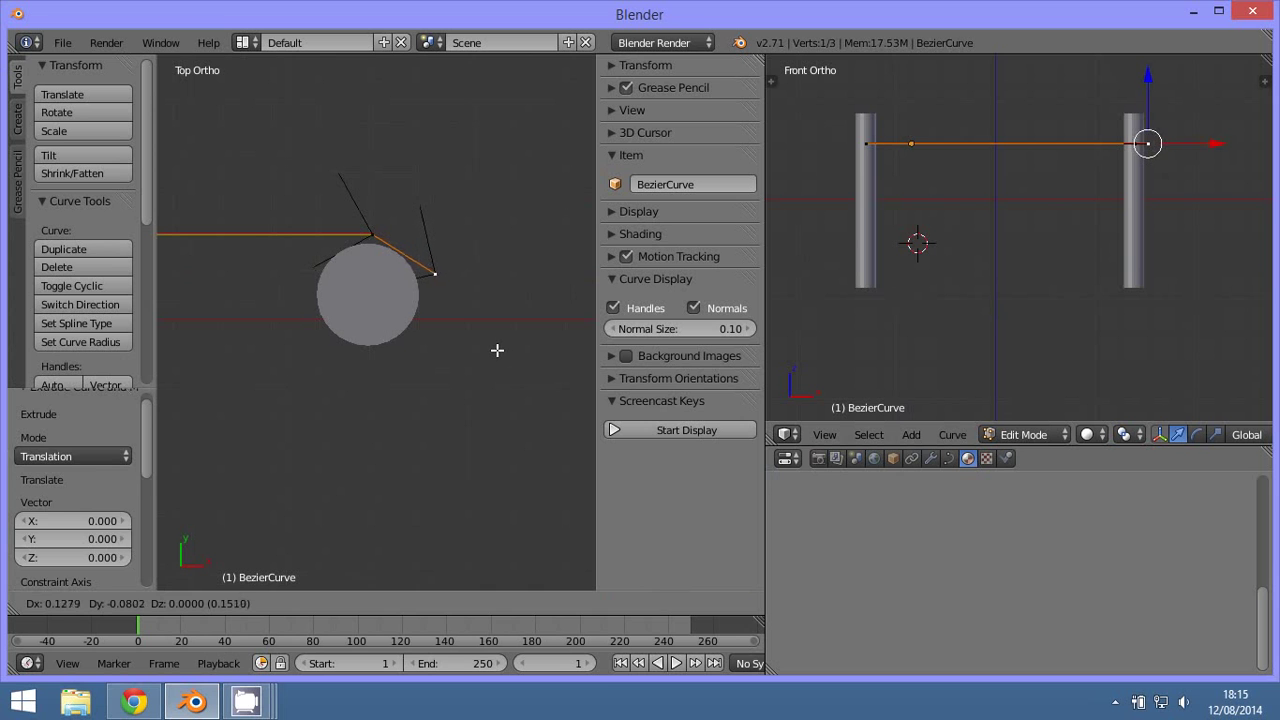
click(497, 350)
key(e)
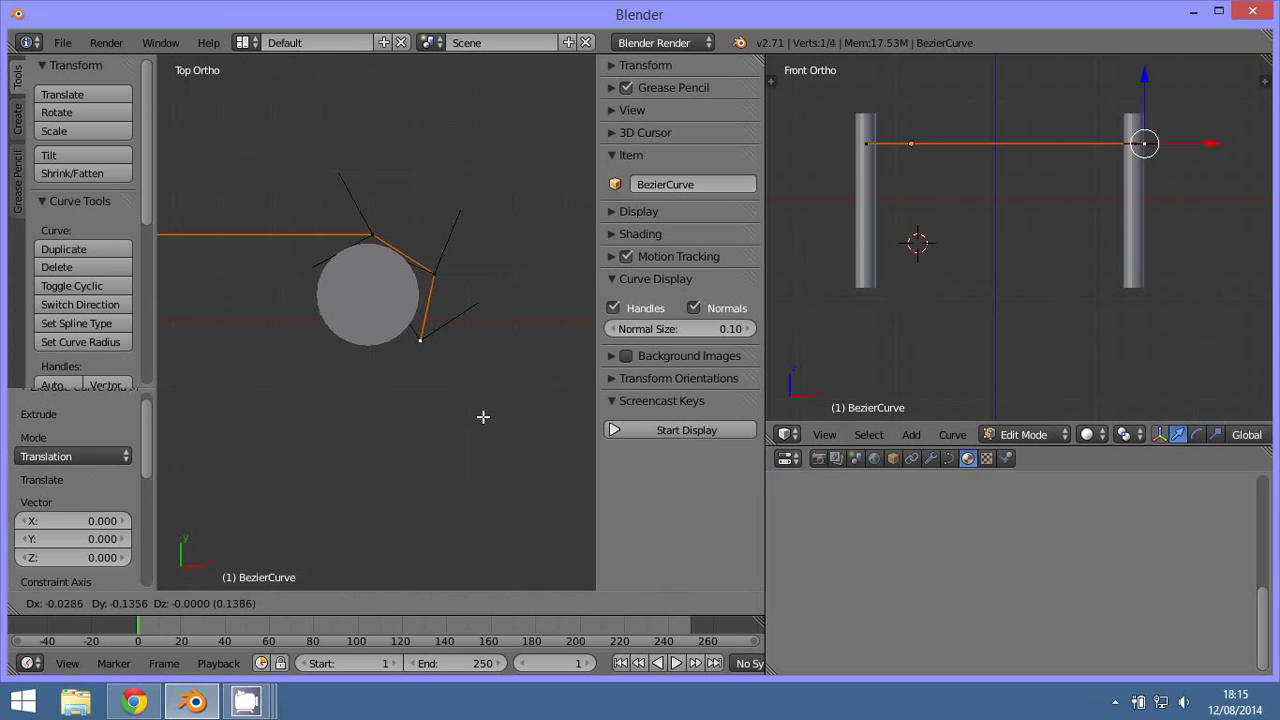
click(483, 416)
key(e)
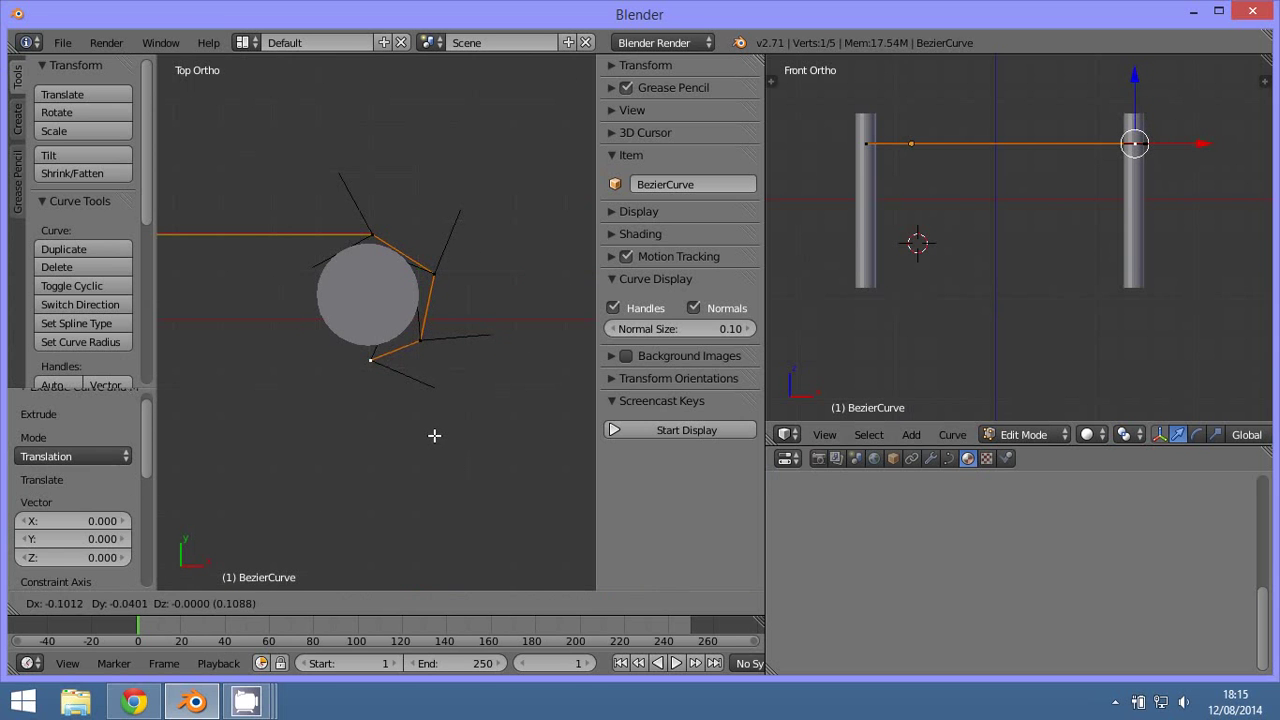
click(434, 435)
shift+middle_drag(446, 420, 533, 420)
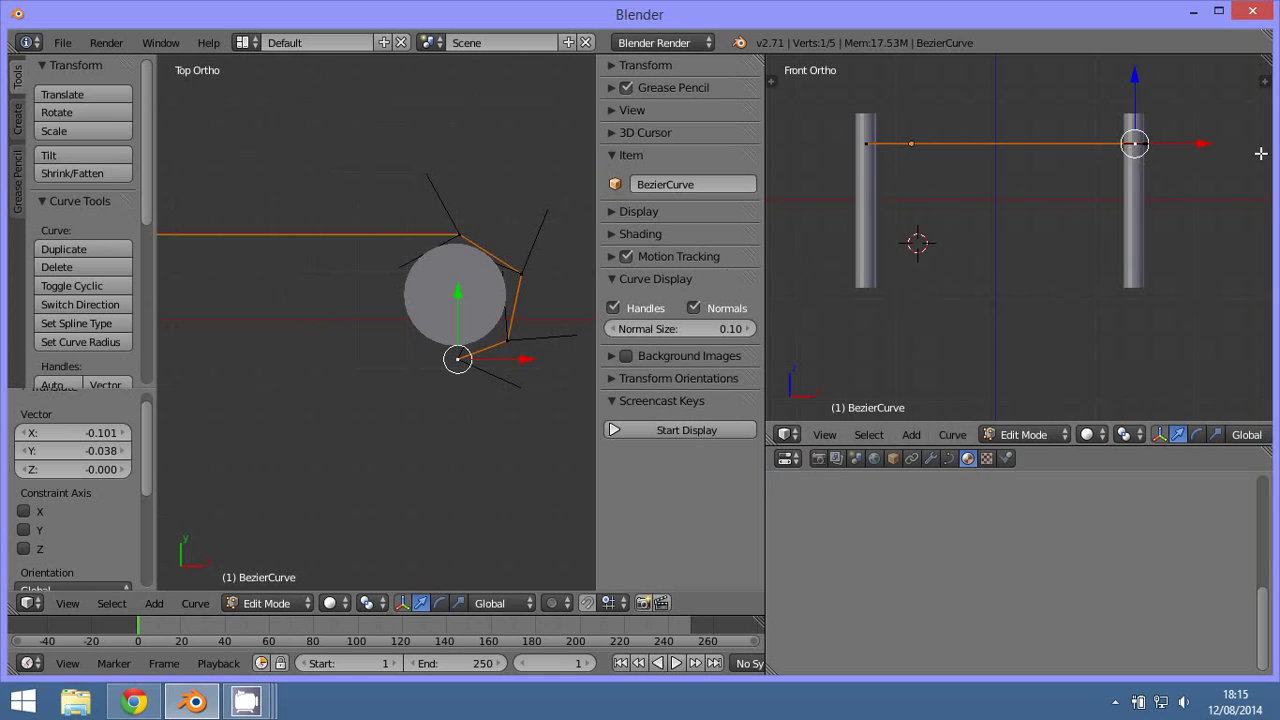
drag(1149, 95, 1138, 98)
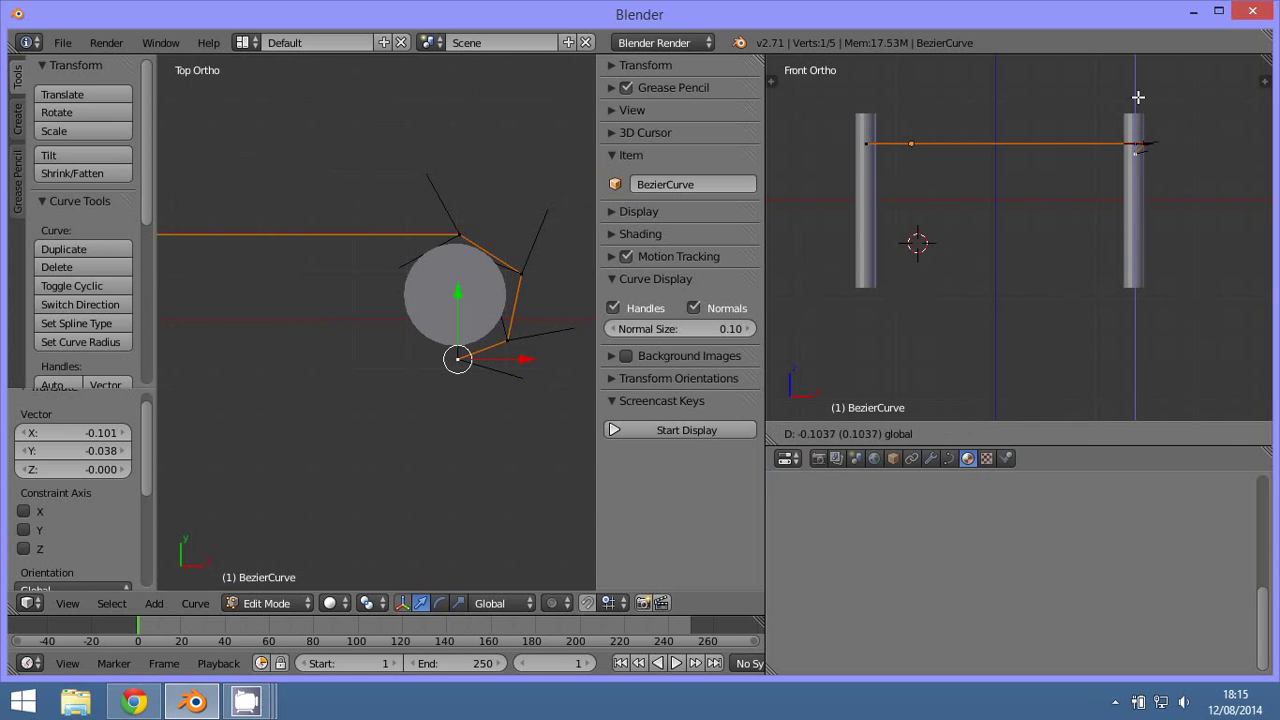
click(1138, 97)
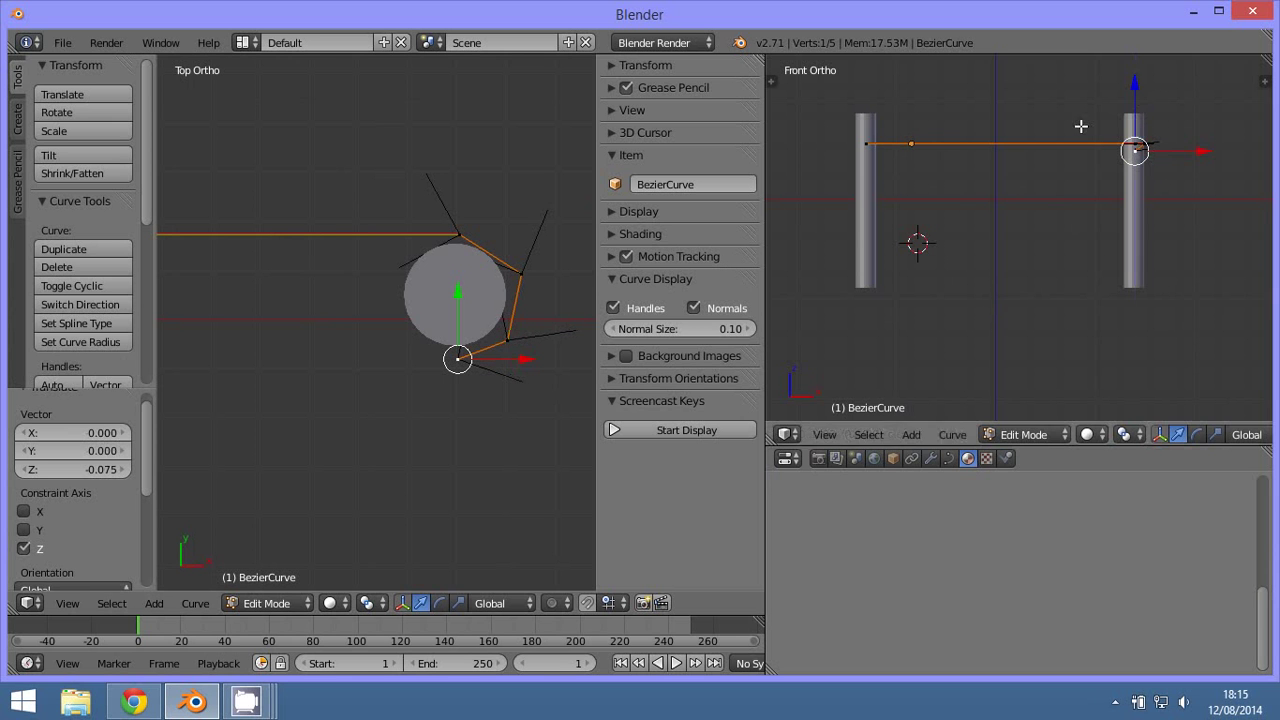
drag(1139, 101, 1138, 108)
click(1138, 108)
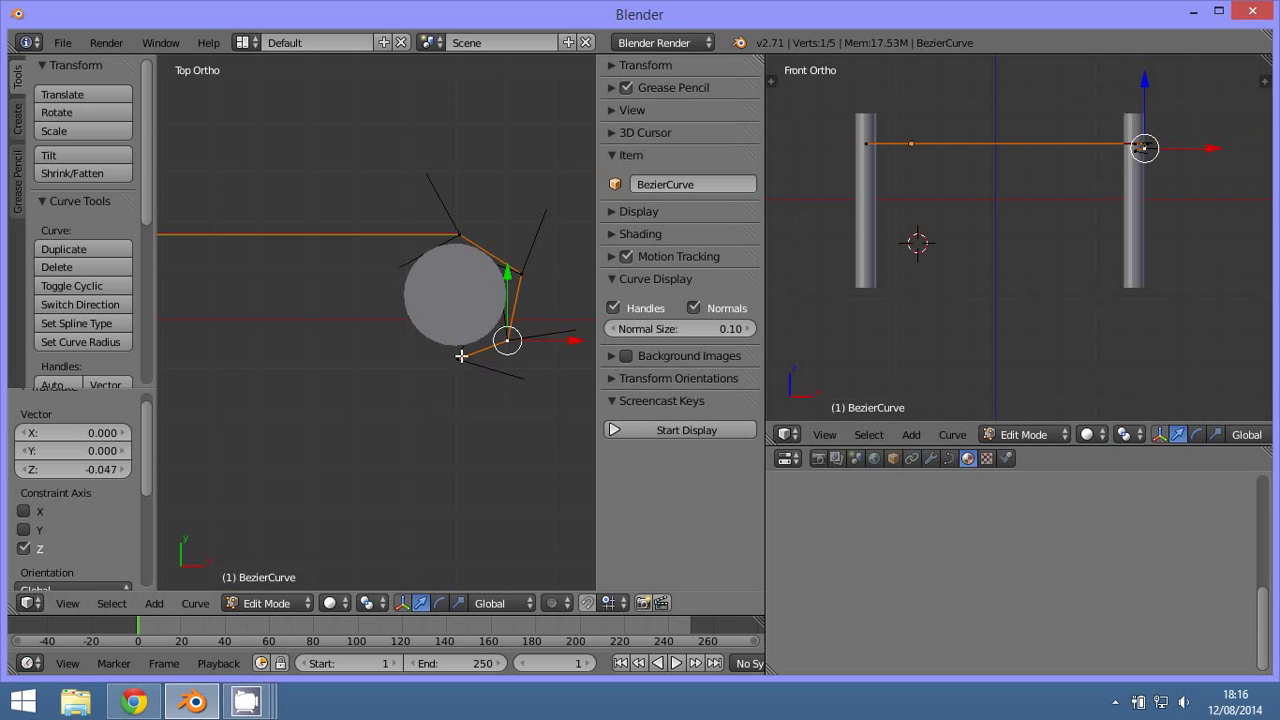
- Extrude another point against the right post and lower it slightly along Z
scroll(471, 403, down, 1)
scroll(471, 420, down, 1)
scroll(500, 451, down, 2)
scroll(458, 477, down, 1)
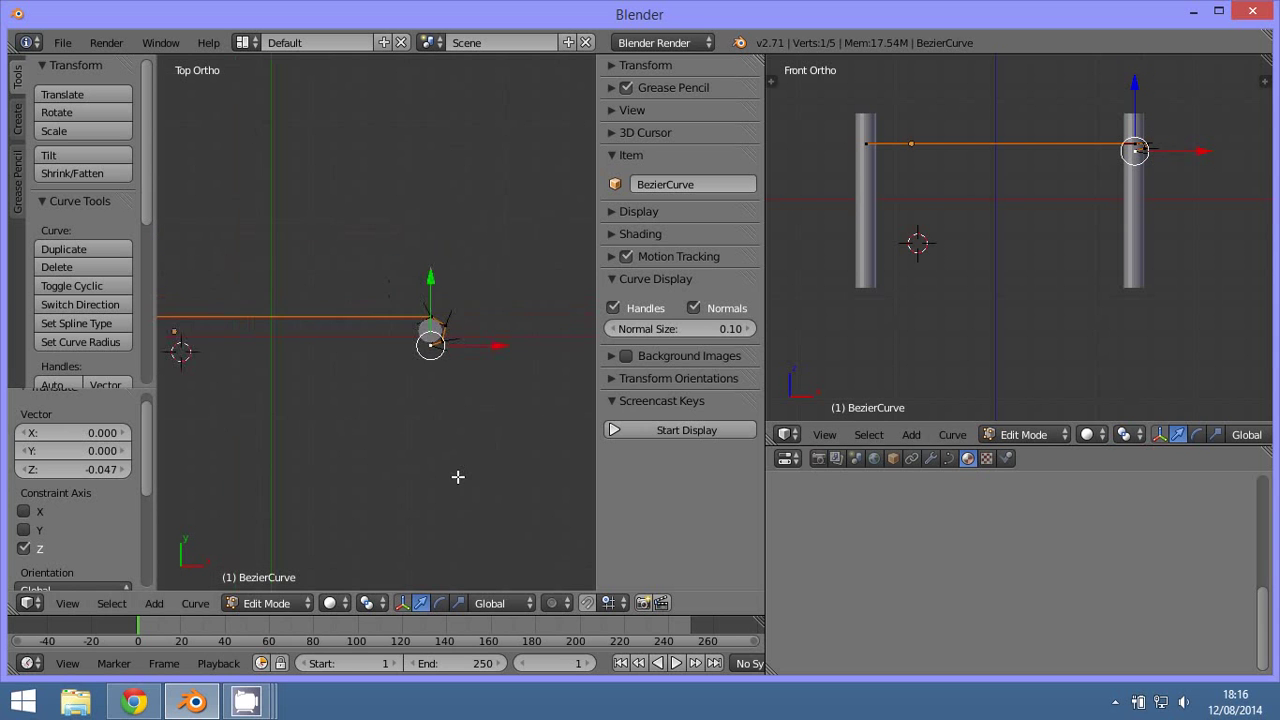
scroll(446, 370, up, 3)
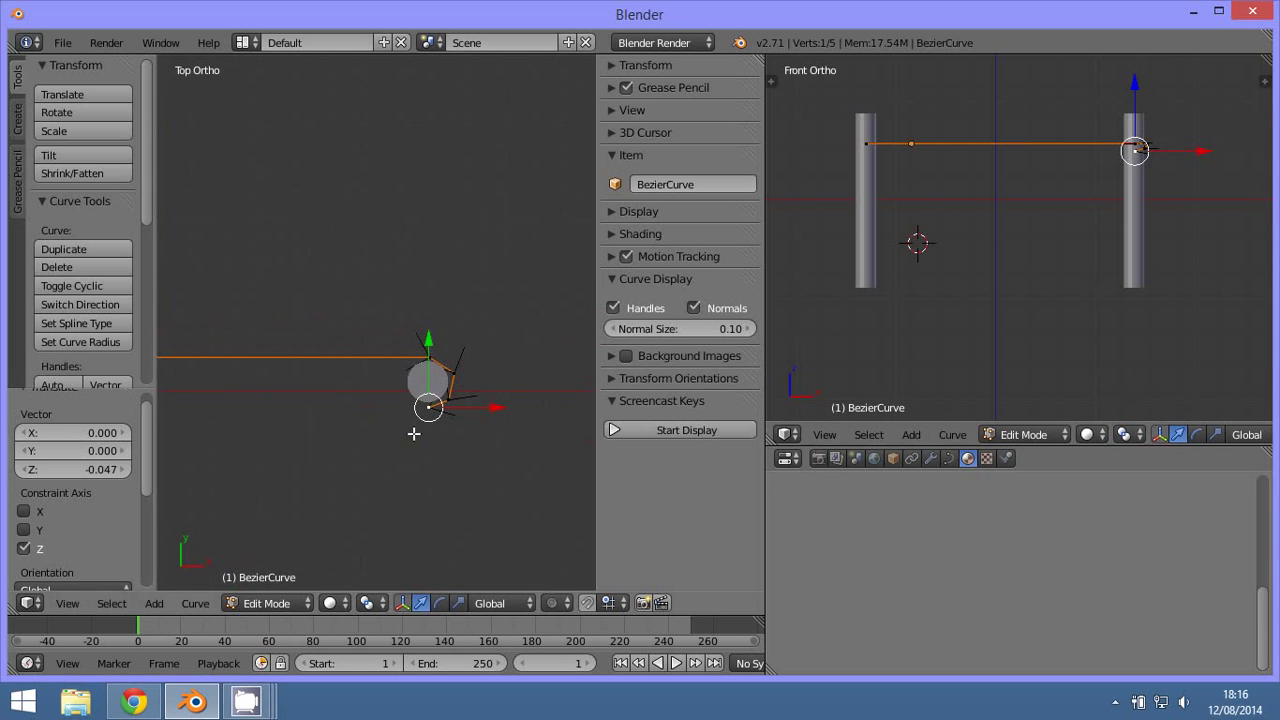
scroll(414, 433, up, 2)
scroll(381, 450, up, 1)
key(e)
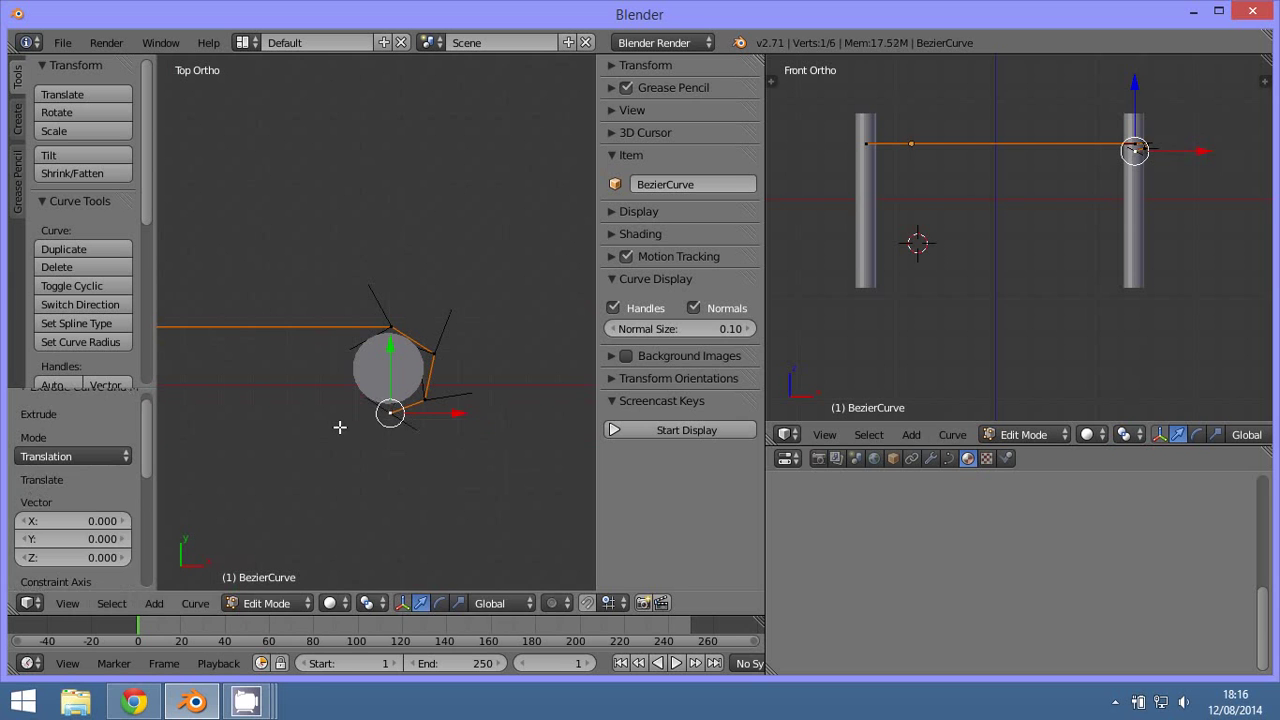
click(293, 395)
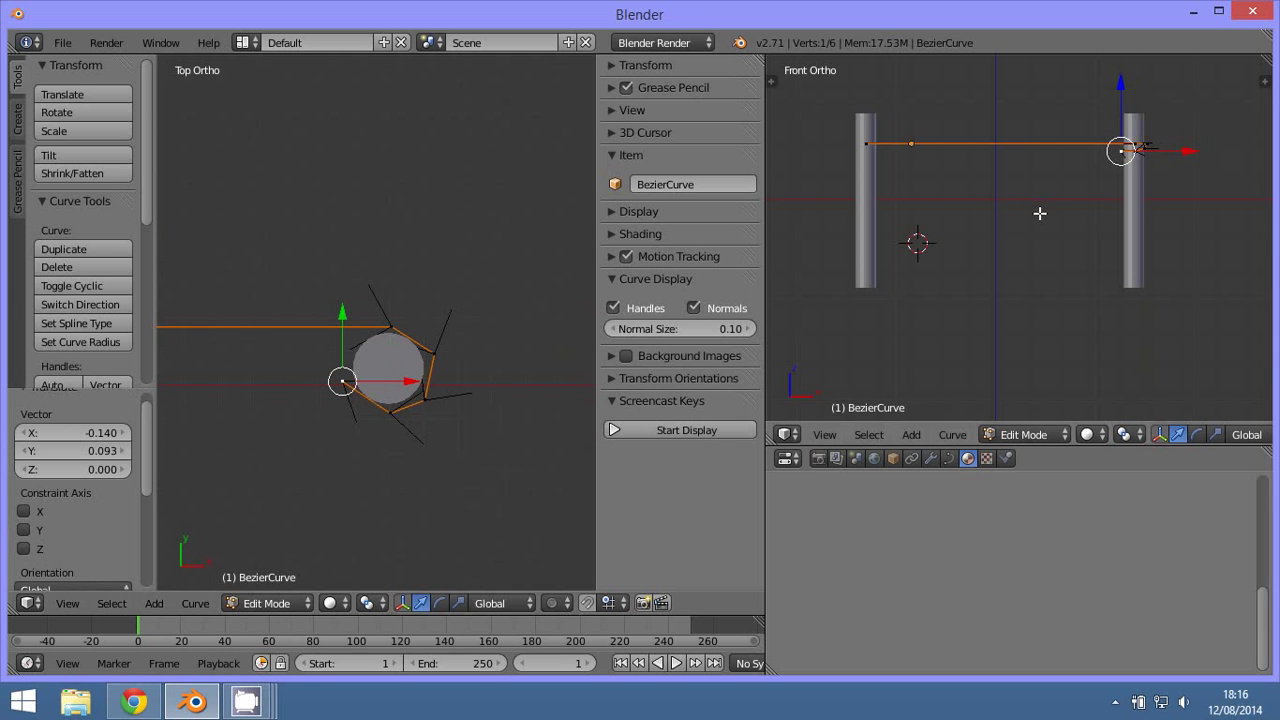
key(g)
key(z)
click(1108, 119)
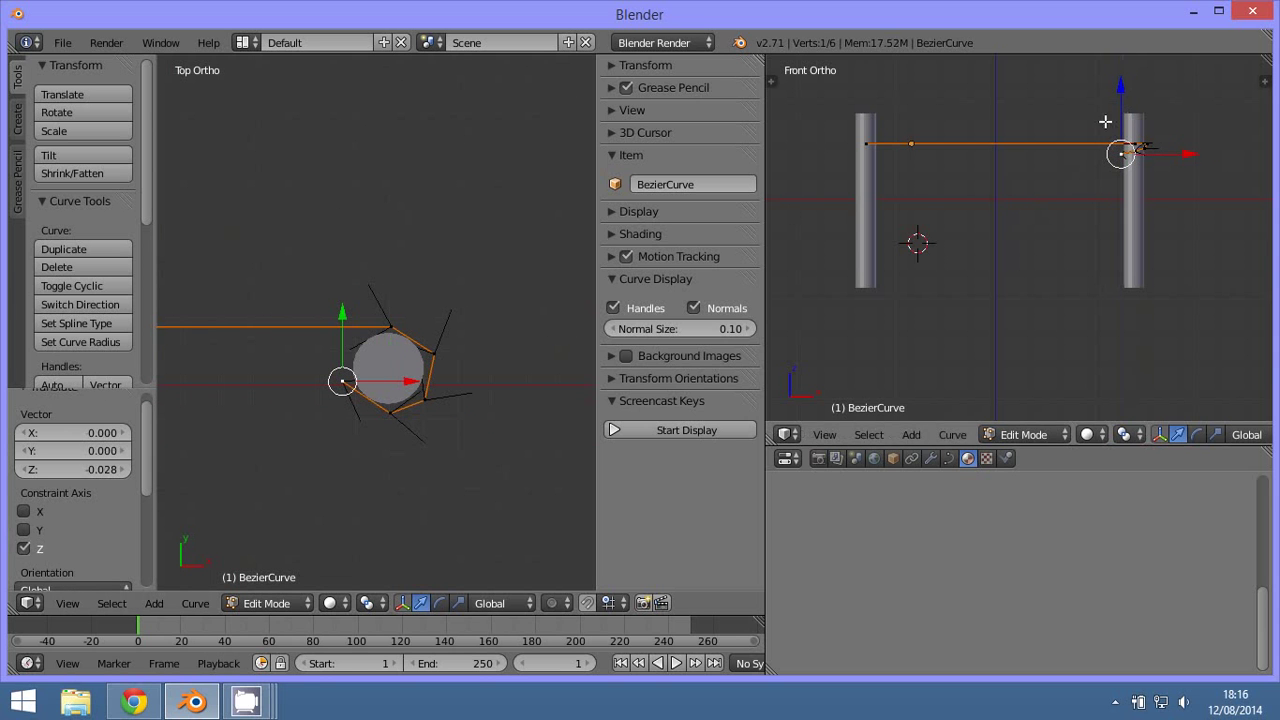
- Extrude four more points around the right post to complete the ring
key(e)
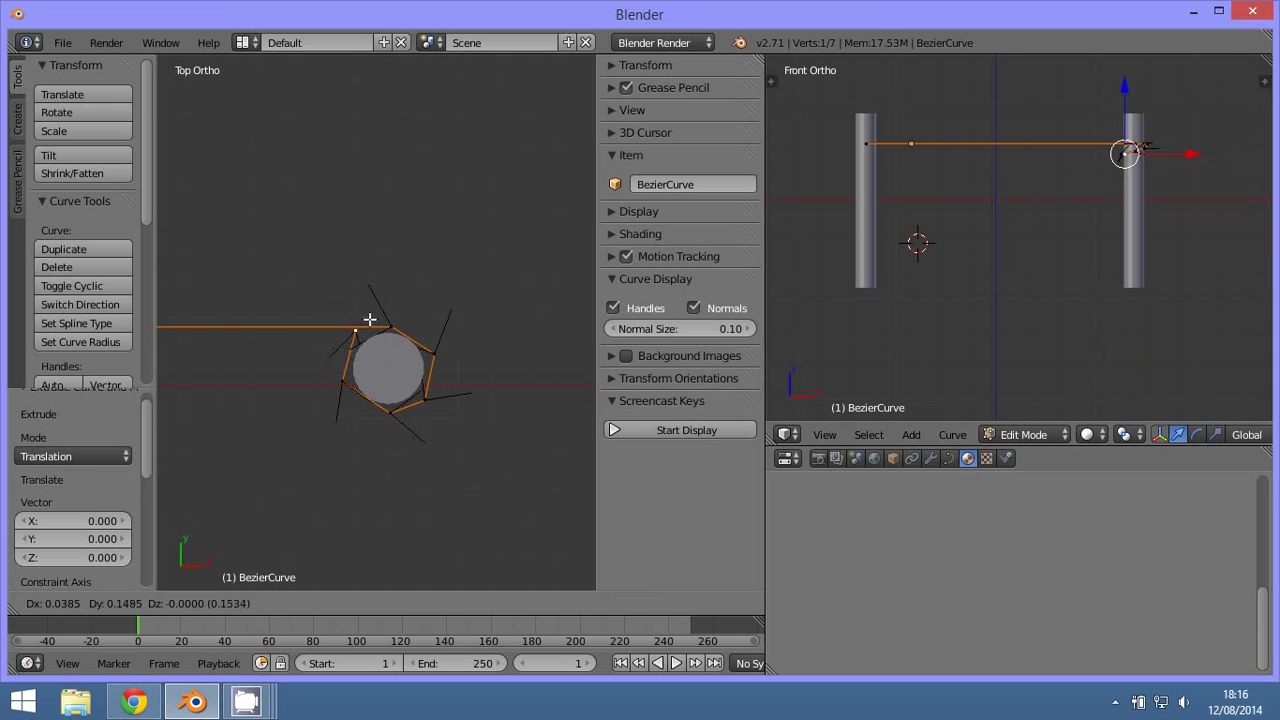
click(381, 312)
key(e)
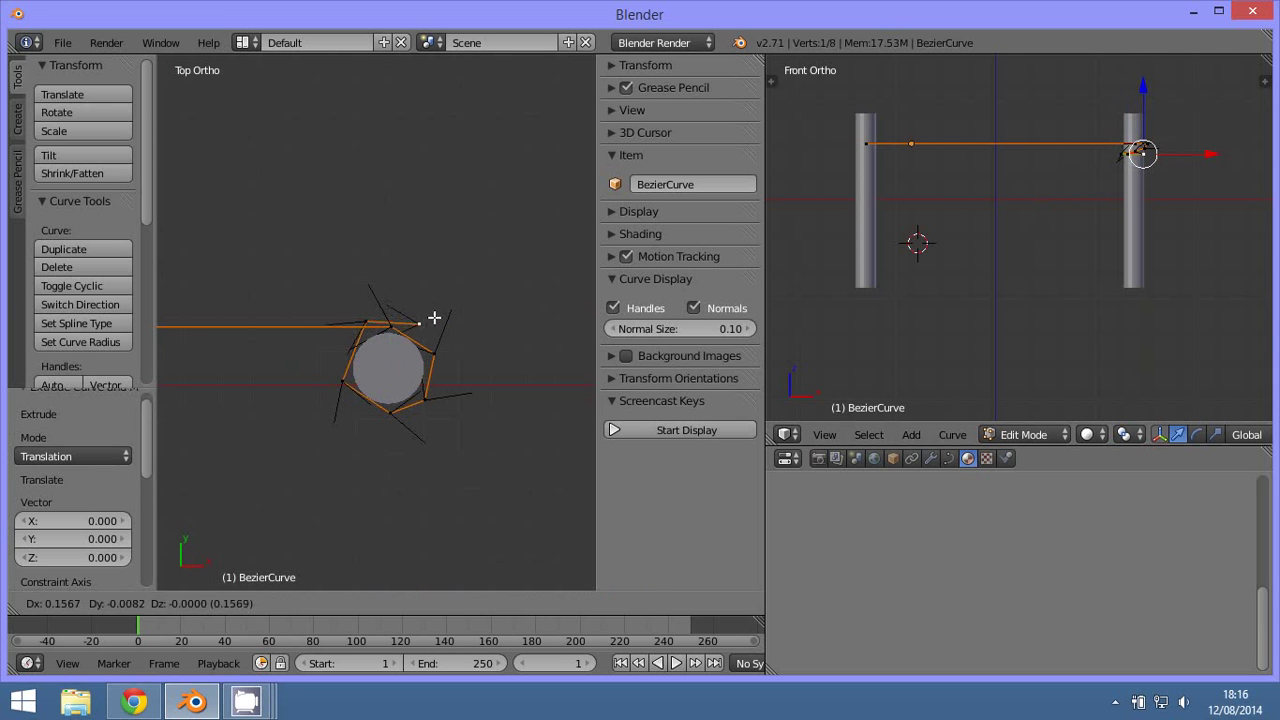
click(434, 320)
key(e)
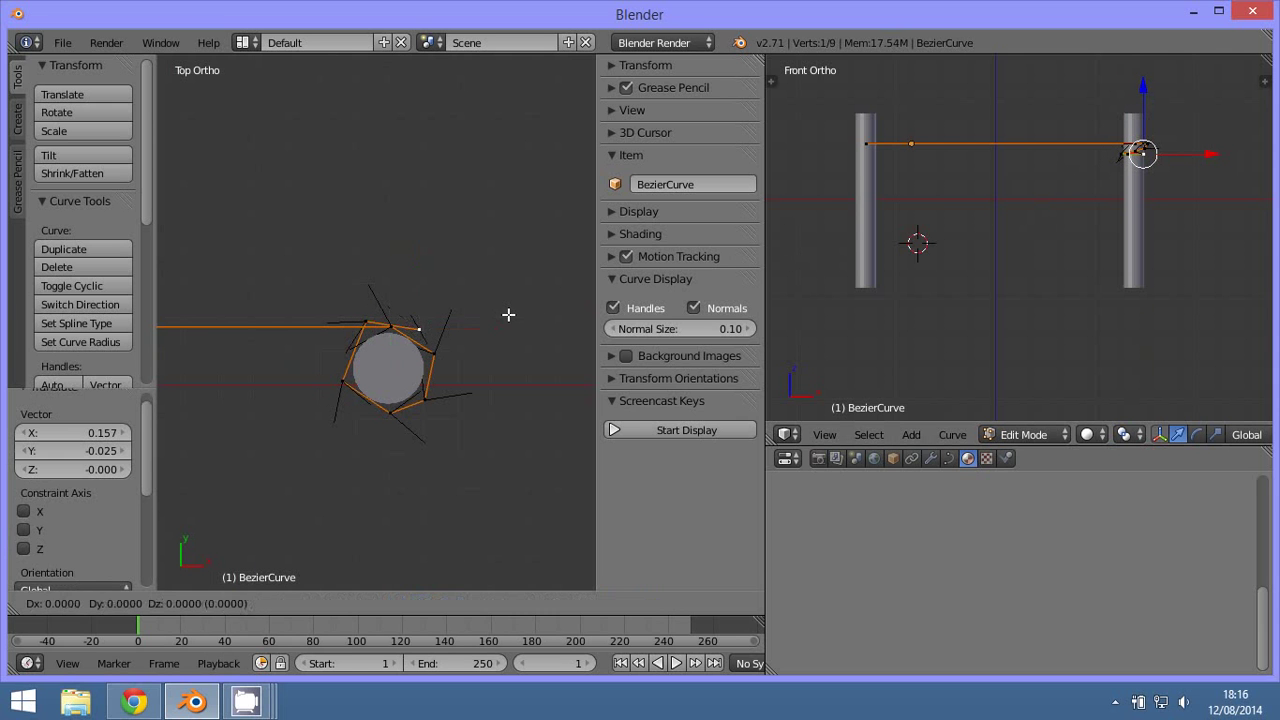
click(523, 366)
key(e)
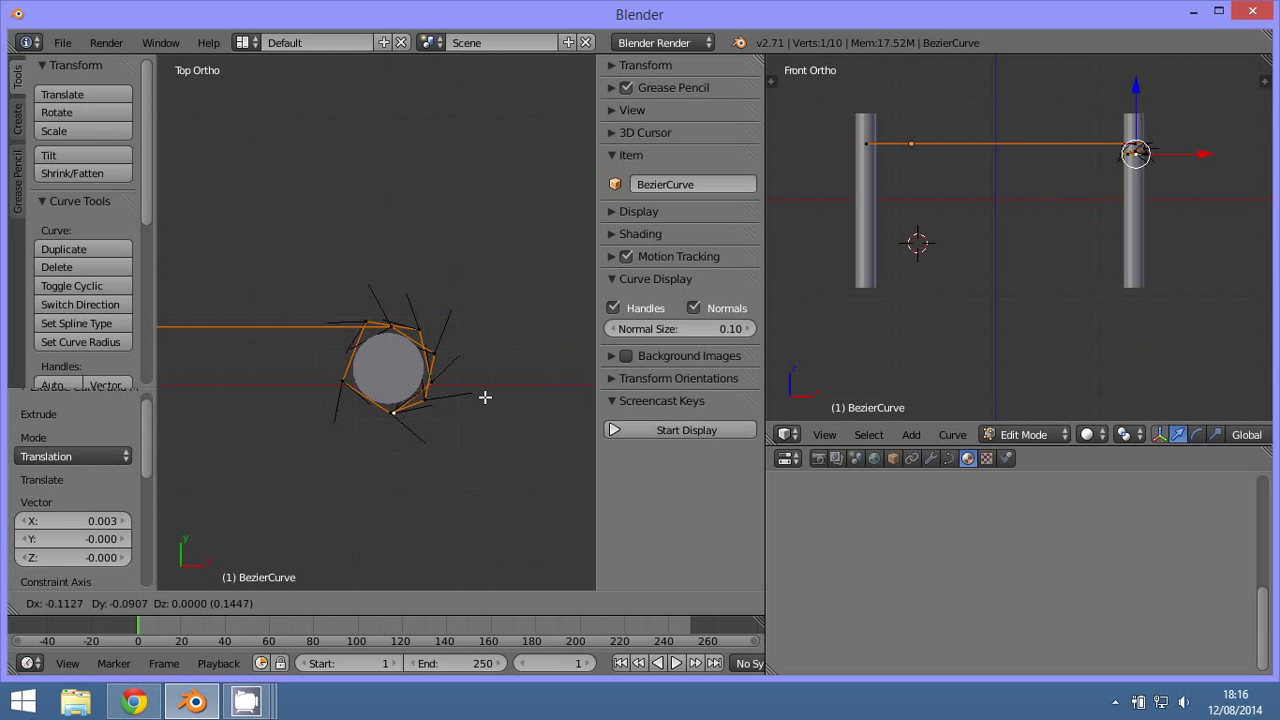
click(486, 396)
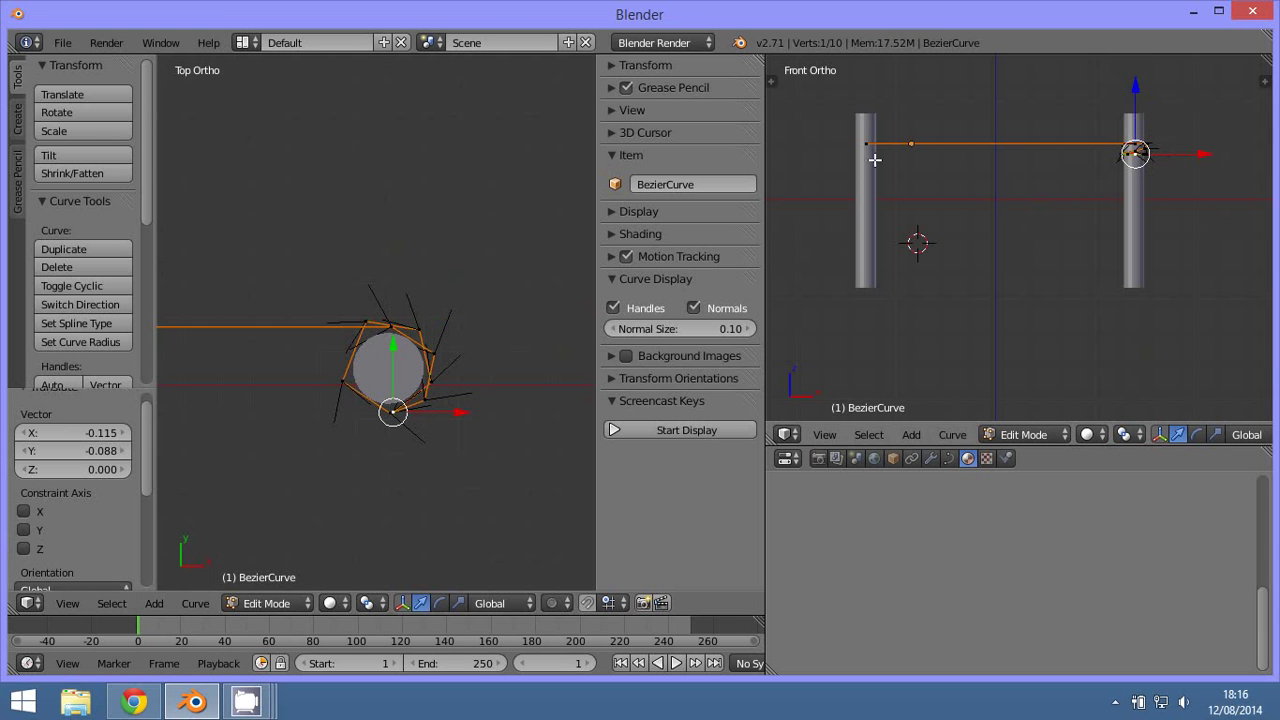
- Zoom out to review the curve and bring up the chair reference photo
ctrl+scroll(177, 431, left, 3)
scroll(70, 434, down, 3)
scroll(310, 460, down, 2)
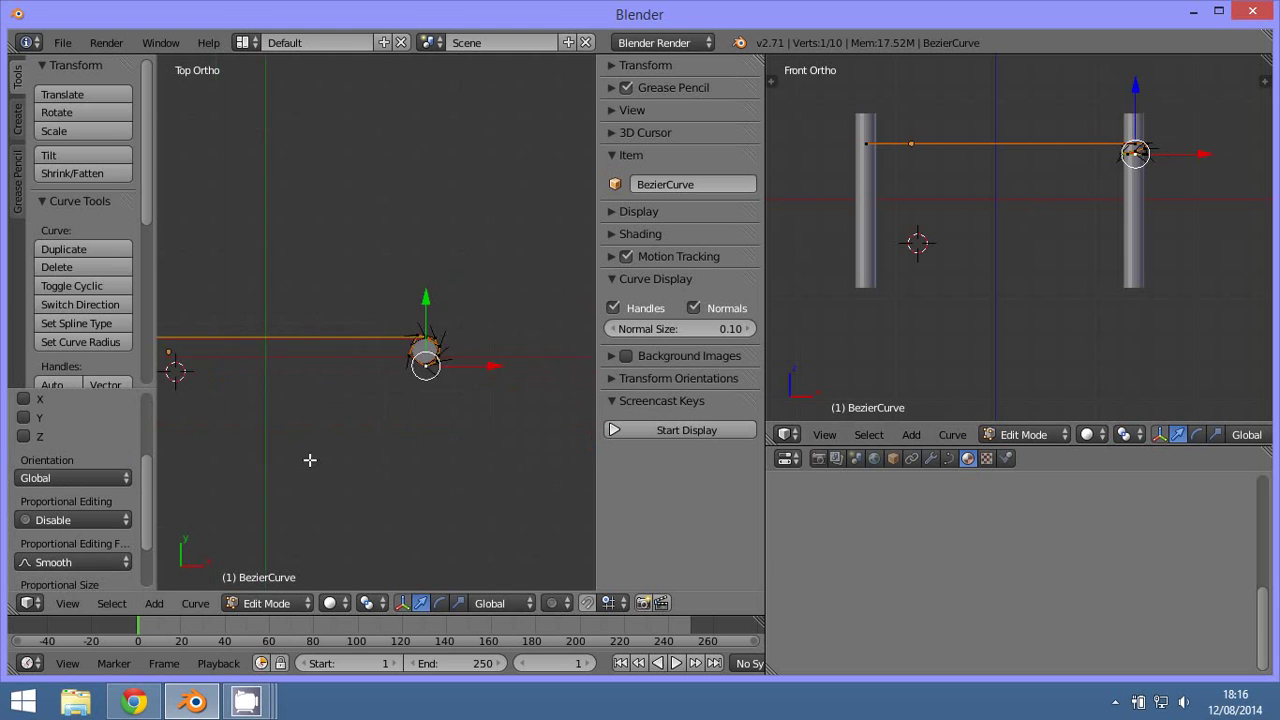
ctrl+scroll(463, 451, left, 3)
ctrl+scroll(437, 429, right, 2)
scroll(470, 413, down, 2)
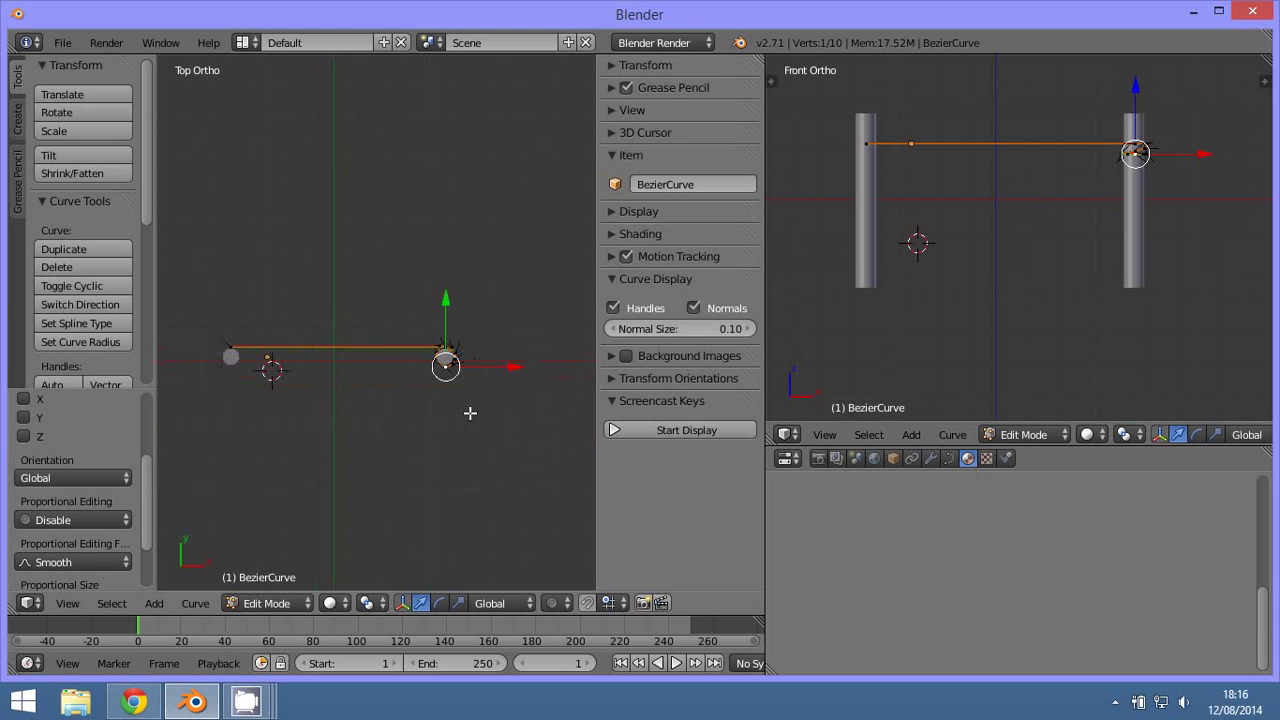
scroll(440, 381, down, 1)
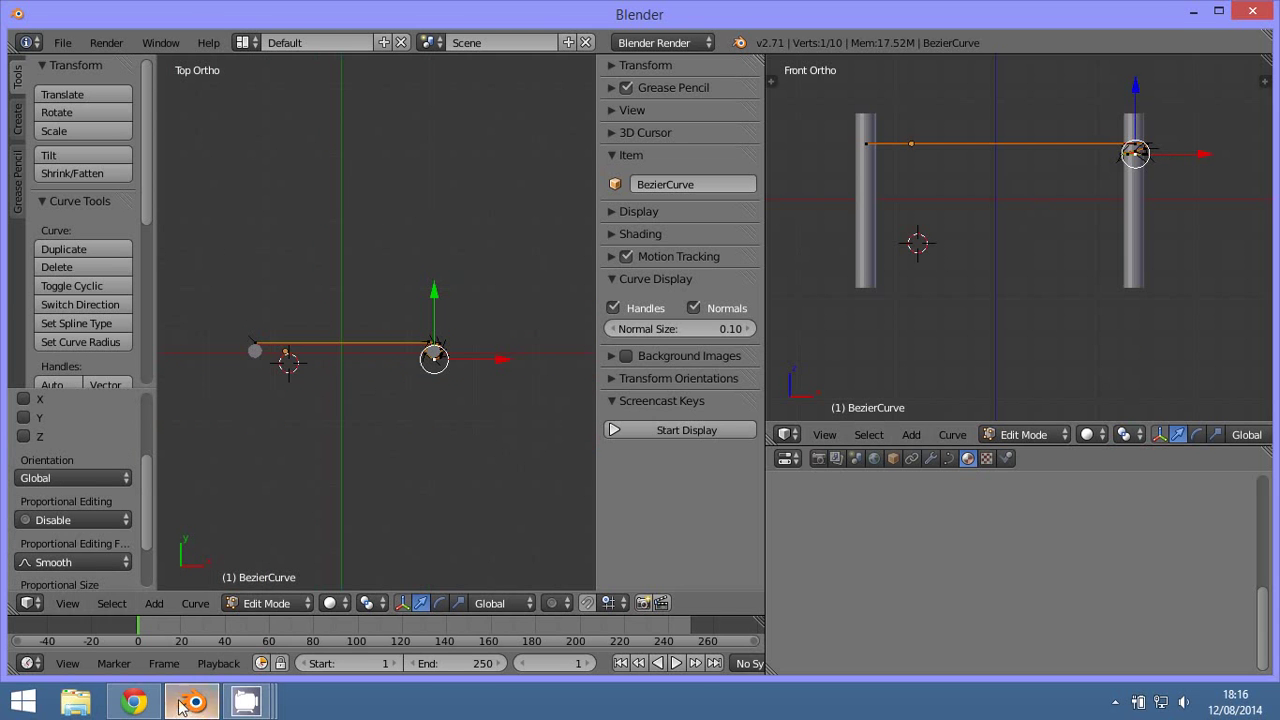
click(133, 702)
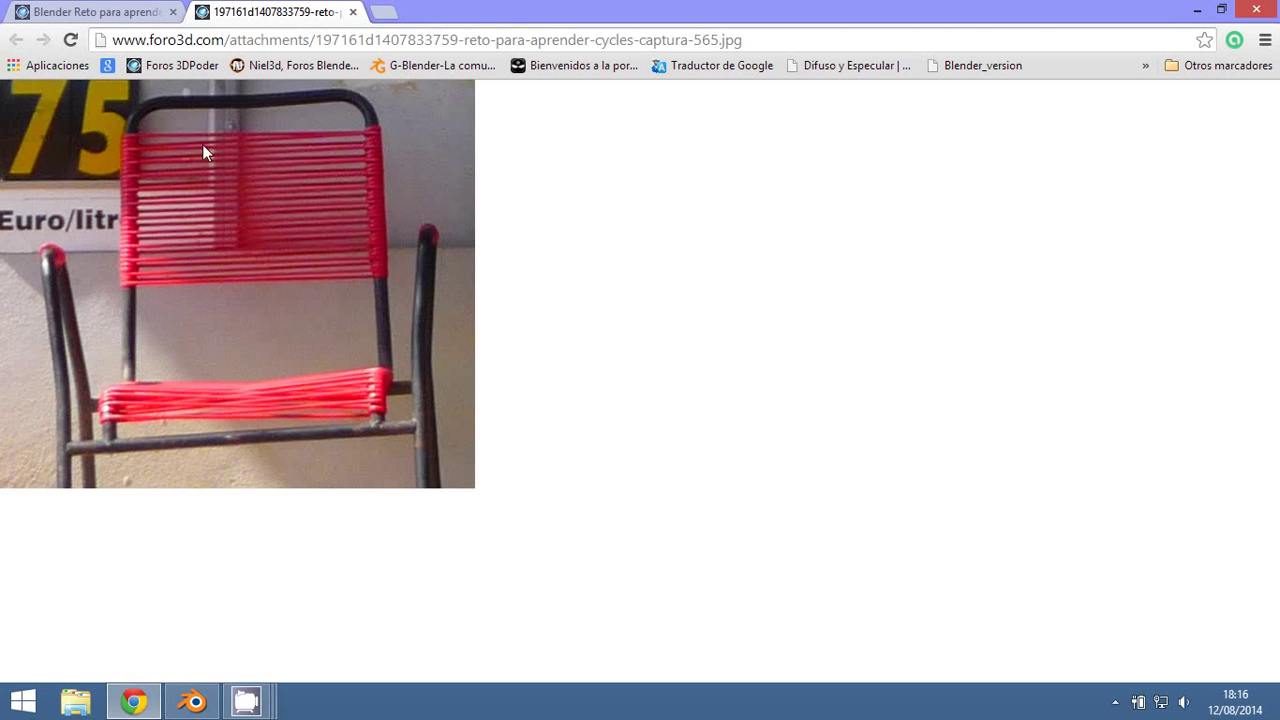
- Extrude a new end point back to the left post, set slightly lower
click(193, 701)
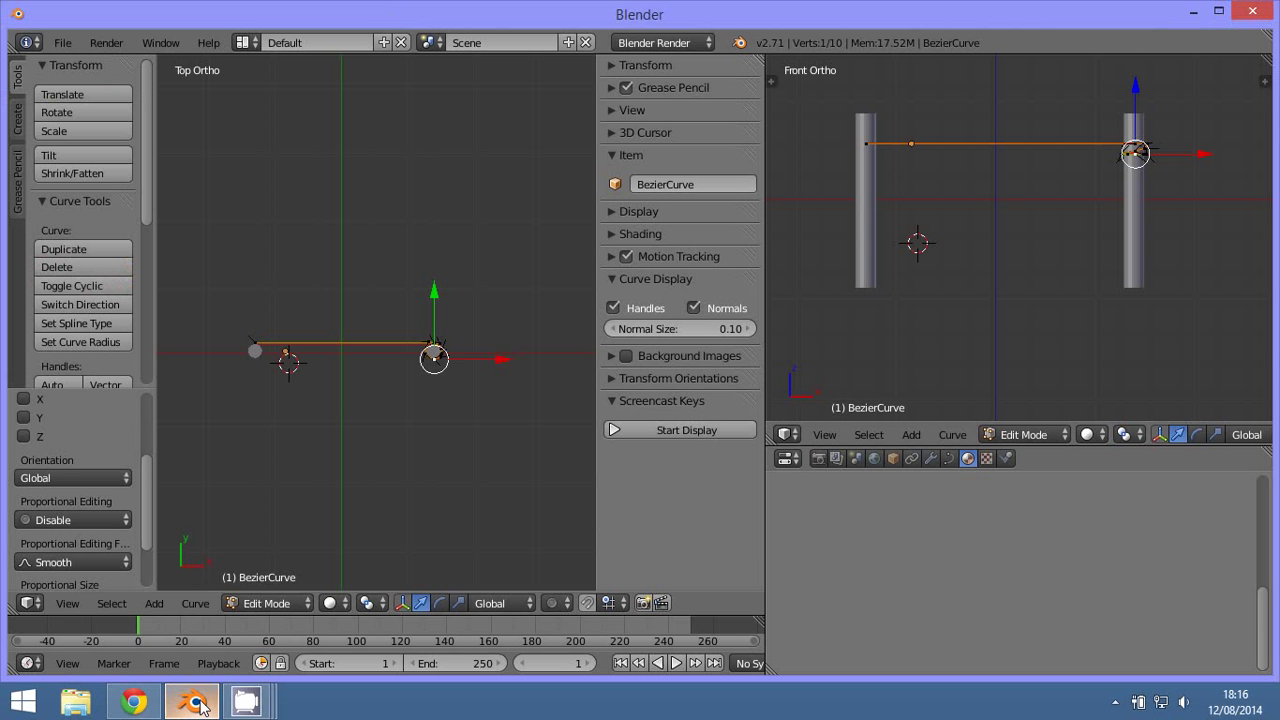
key(e)
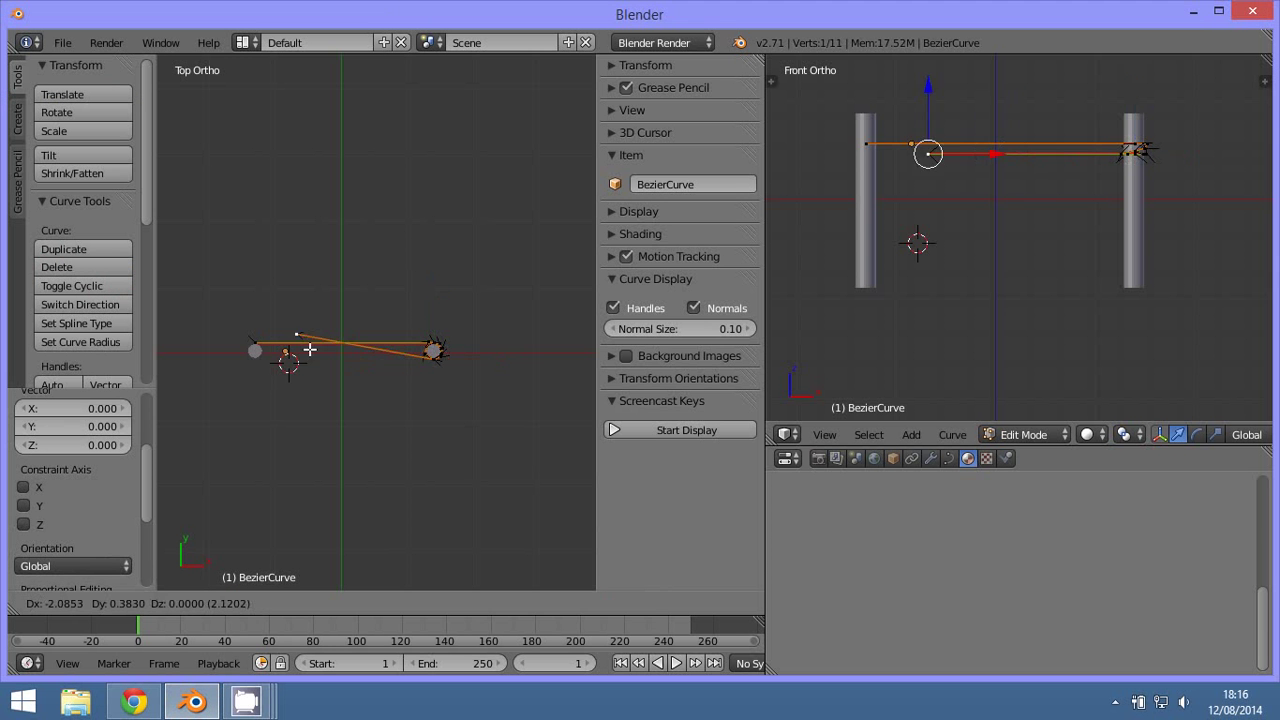
click(268, 355)
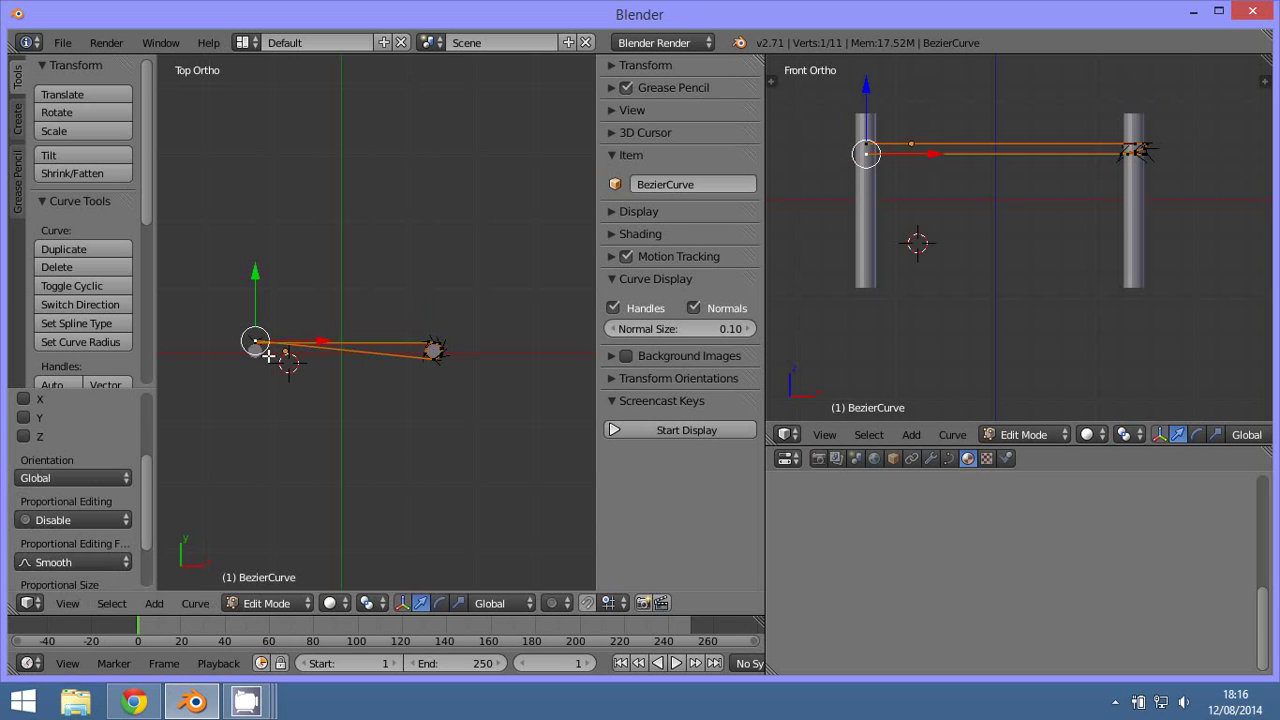
key(ctrl+z)
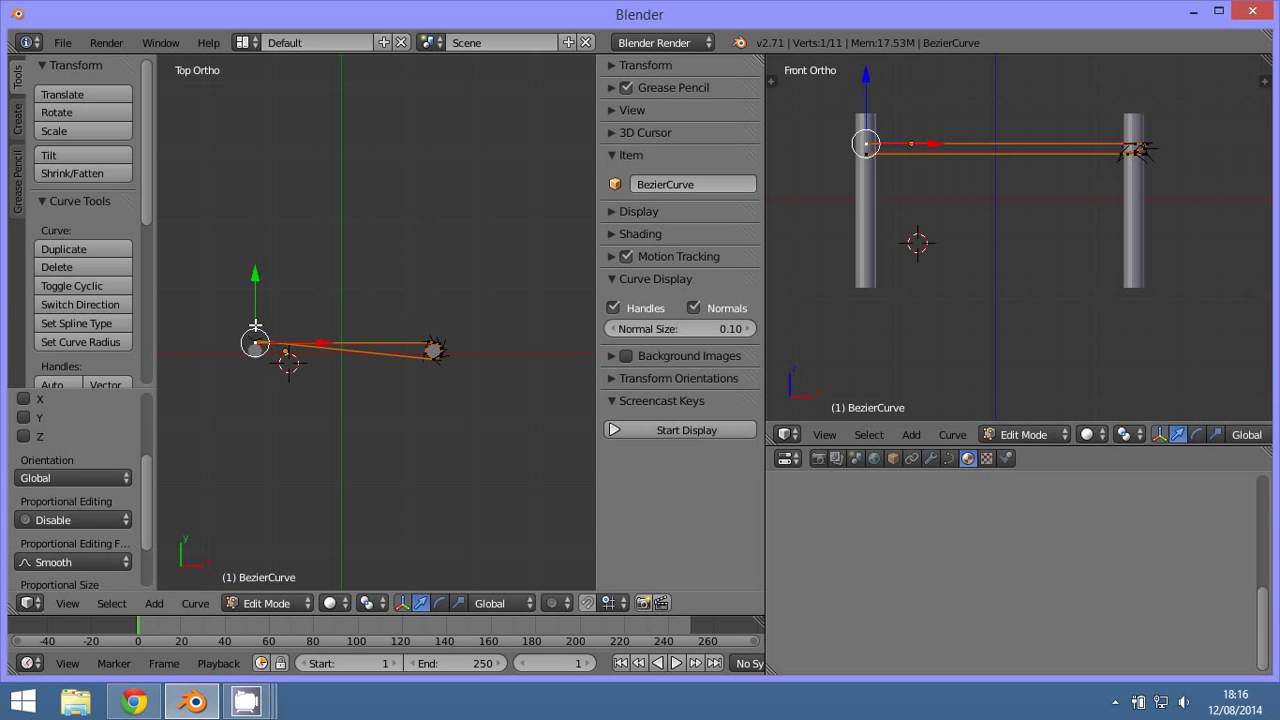
key(g)
click(257, 351)
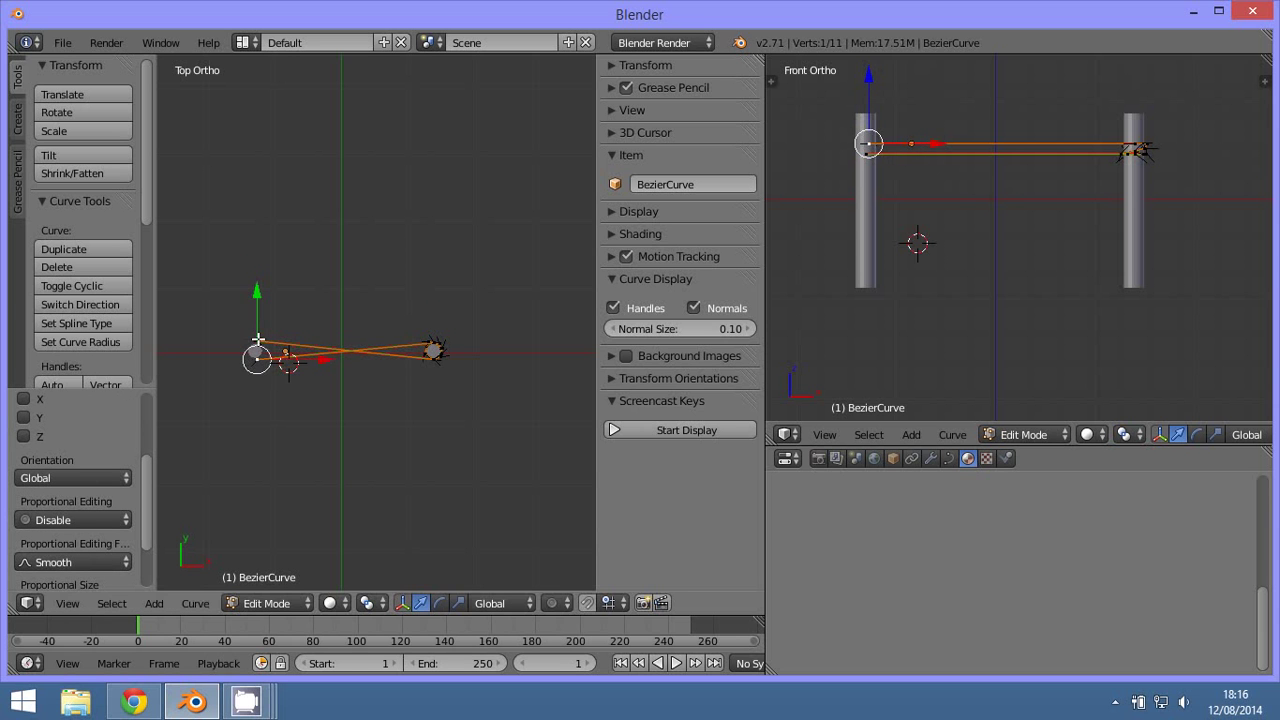
- Orbit to inspect the curve, then return to front view framed on the left post
scroll(400, 378, up, 4)
scroll(440, 372, up, 1)
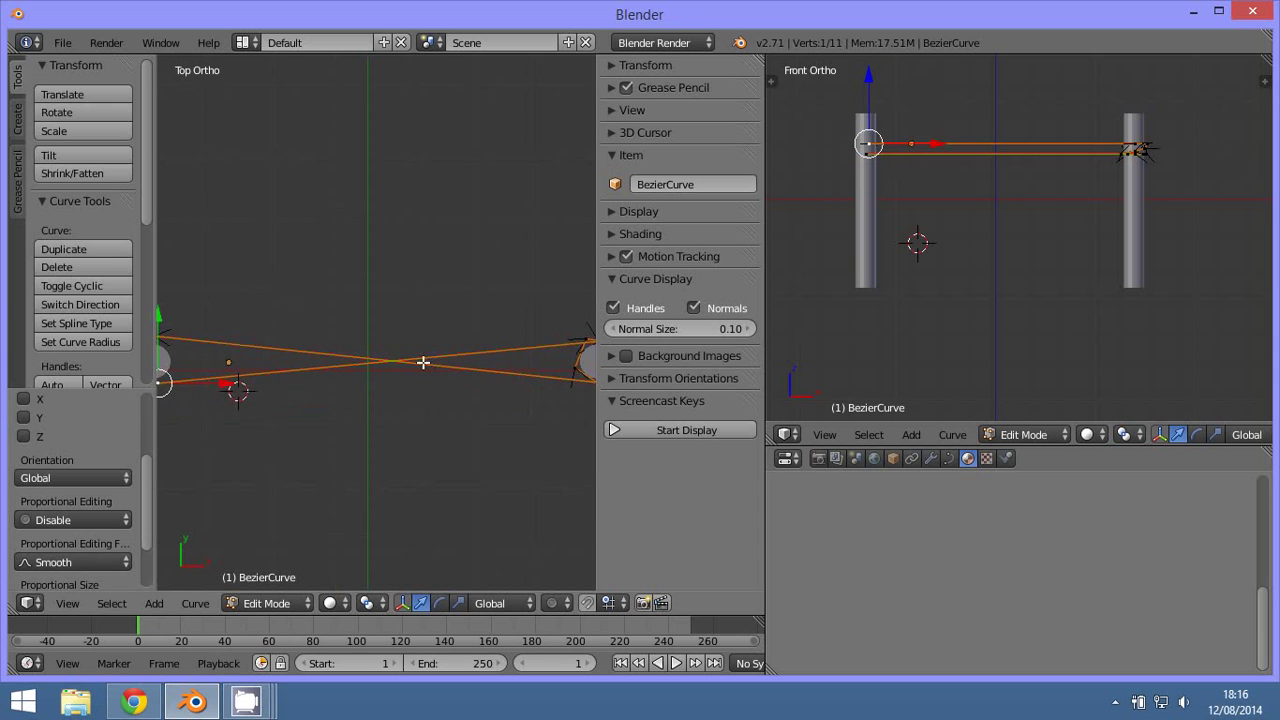
scroll(450, 345, down, 4)
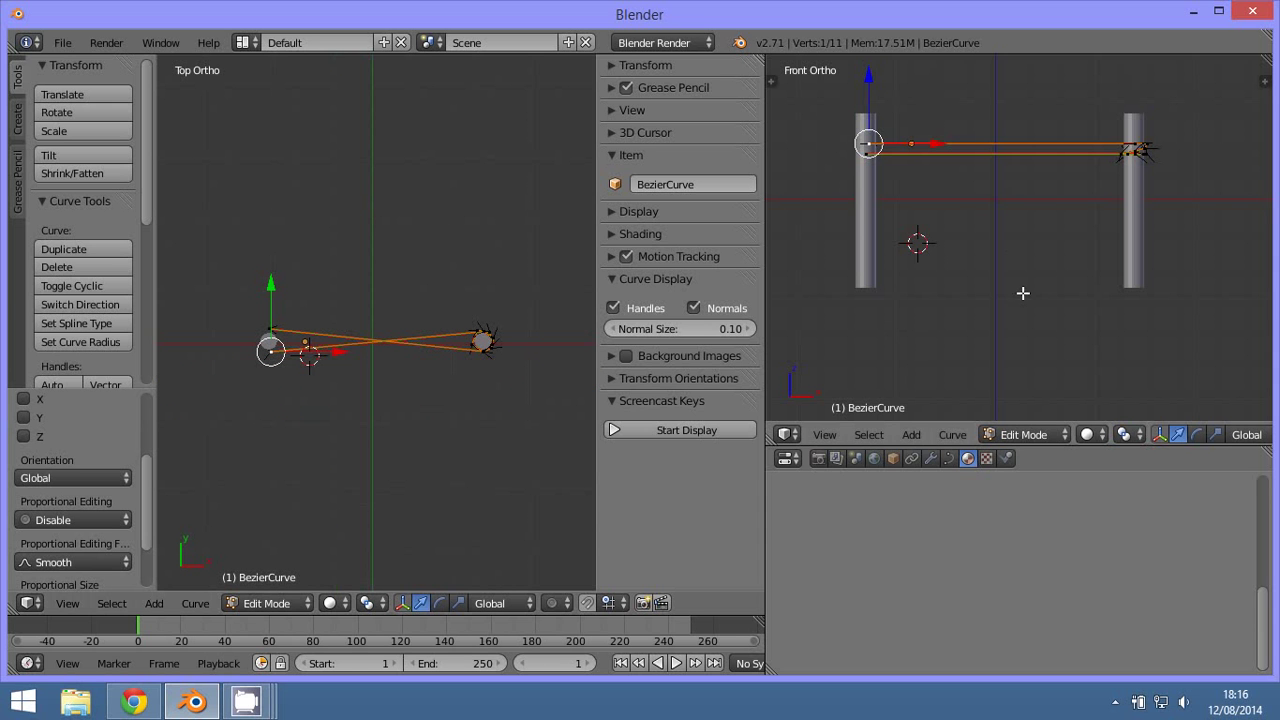
mouse_move(1020, 288)
middle_down()
mouse_move(852, 349)
mouse_move(976, 325)
middle_up()
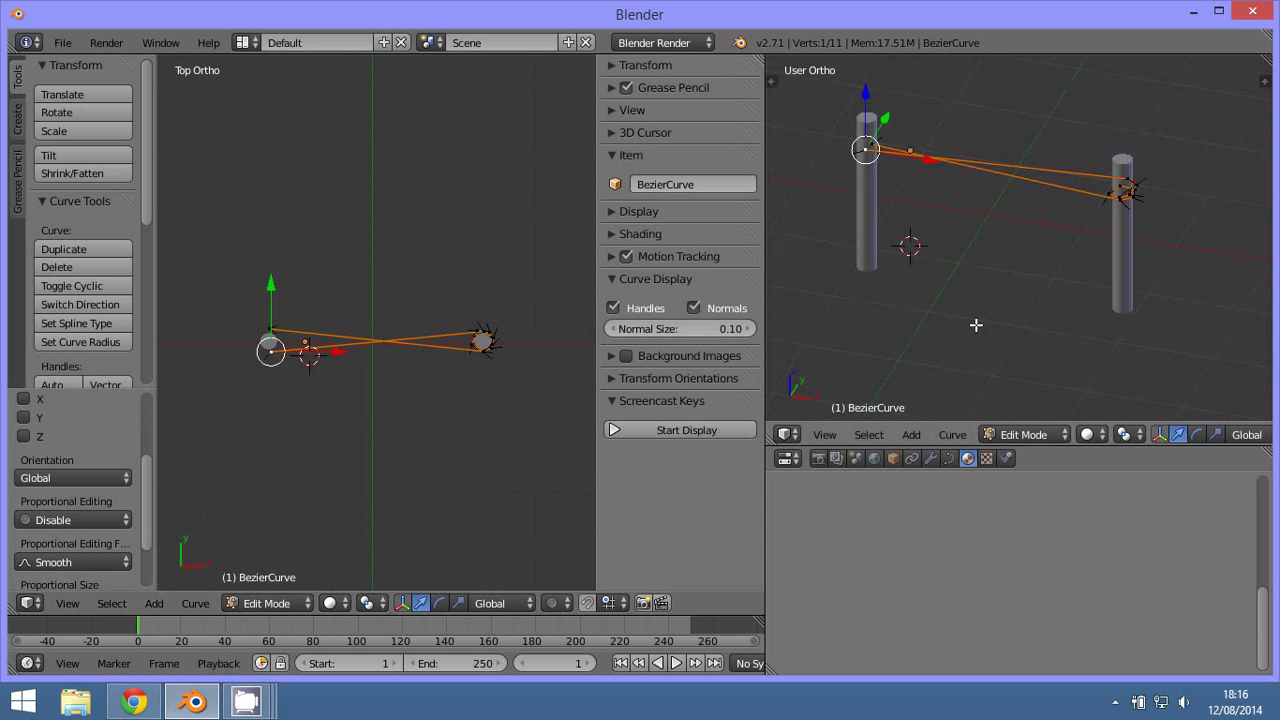
key(KP_1)
scroll(534, 360, up, 2)
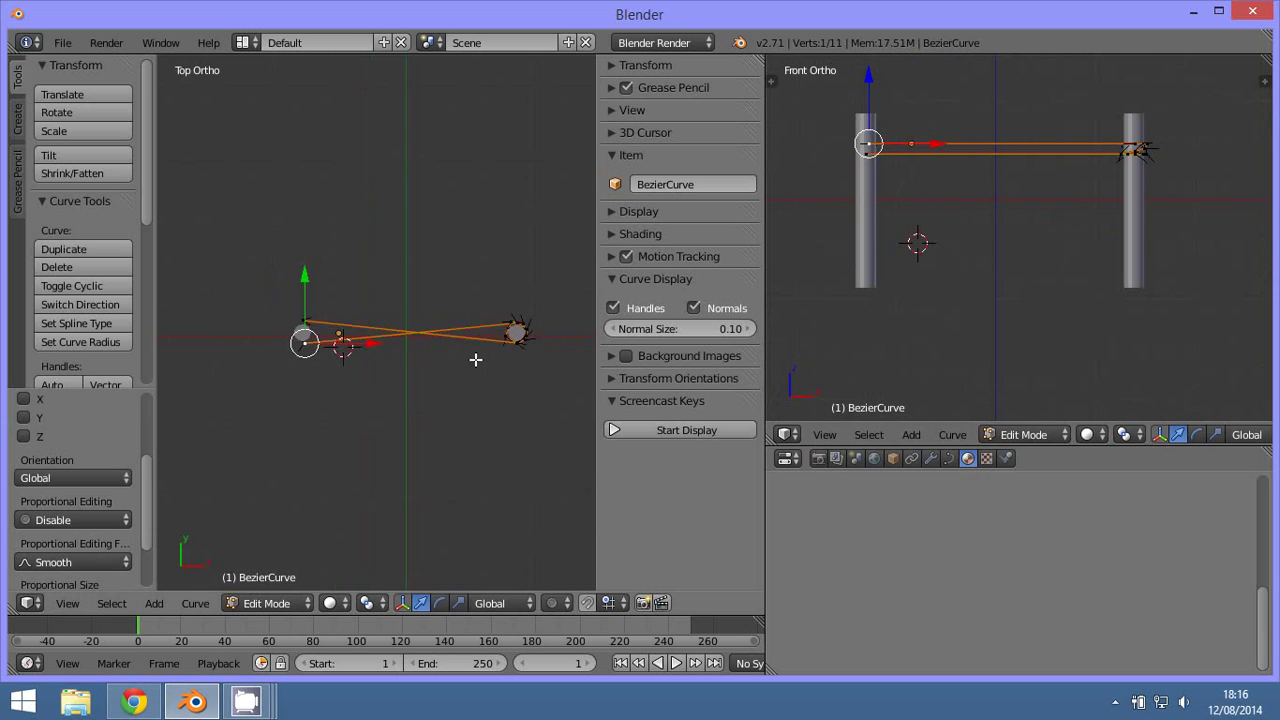
scroll(474, 357, up, 2)
mouse_move(418, 401)
shift+middle_down()
mouse_move(514, 371)
mouse_move(365, 384)
shift+middle_up()
scroll(490, 382, up, 3)
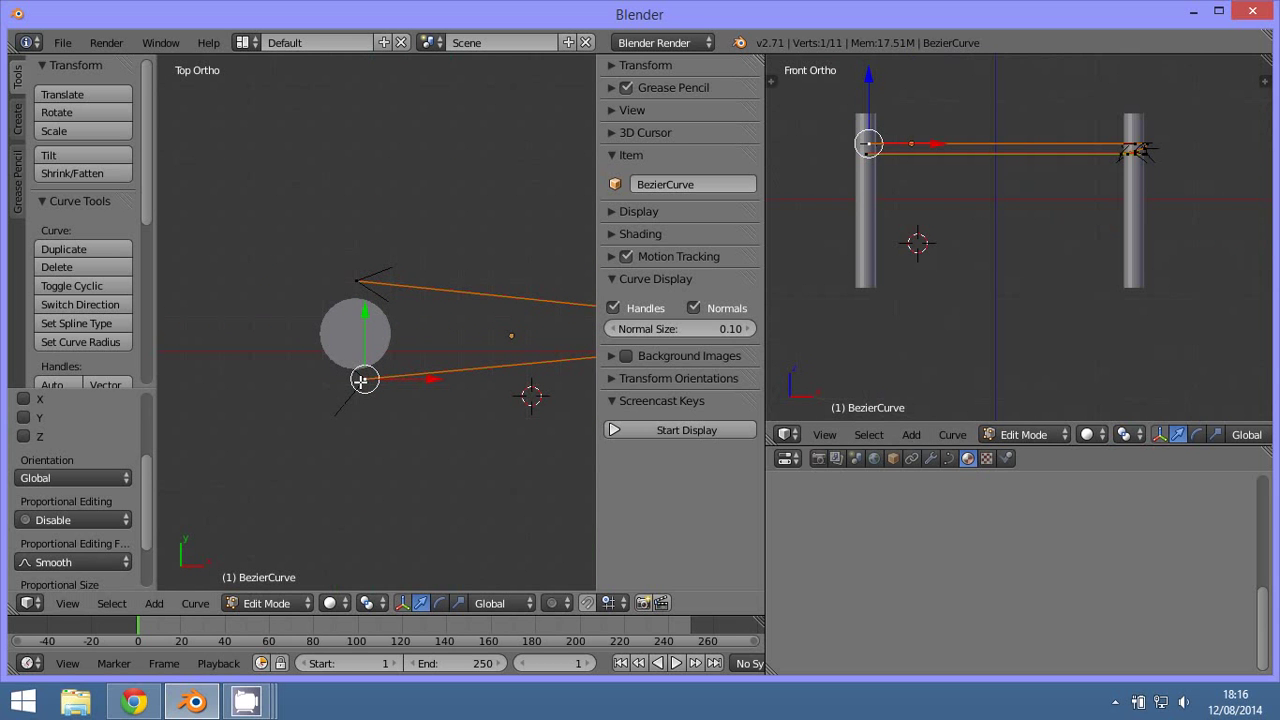
- Select the curve's upper end and extrude two points beside and below the left post
mouse_move(463, 303)
shift+middle_down()
mouse_move(425, 315)
mouse_move(399, 302)
shift+middle_up()
right_click(312, 292)
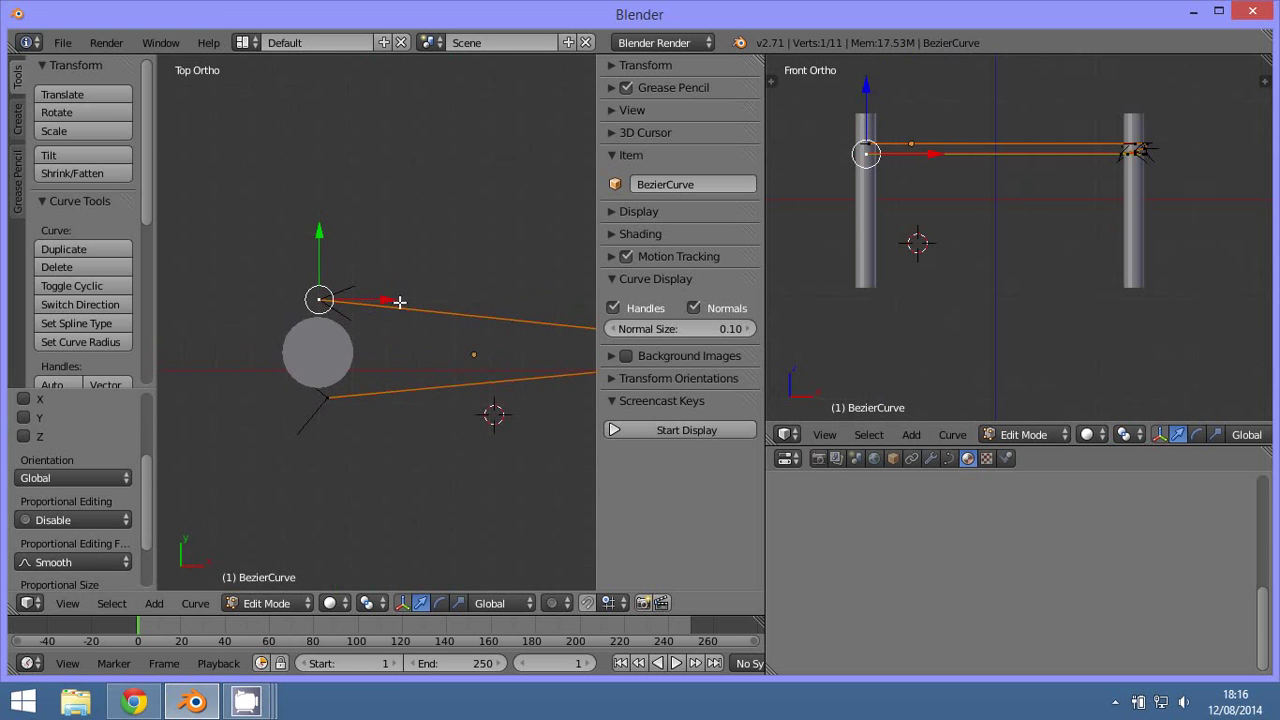
mouse_move(1020, 266)
middle_down()
mouse_move(986, 314)
mouse_move(940, 330)
middle_up()
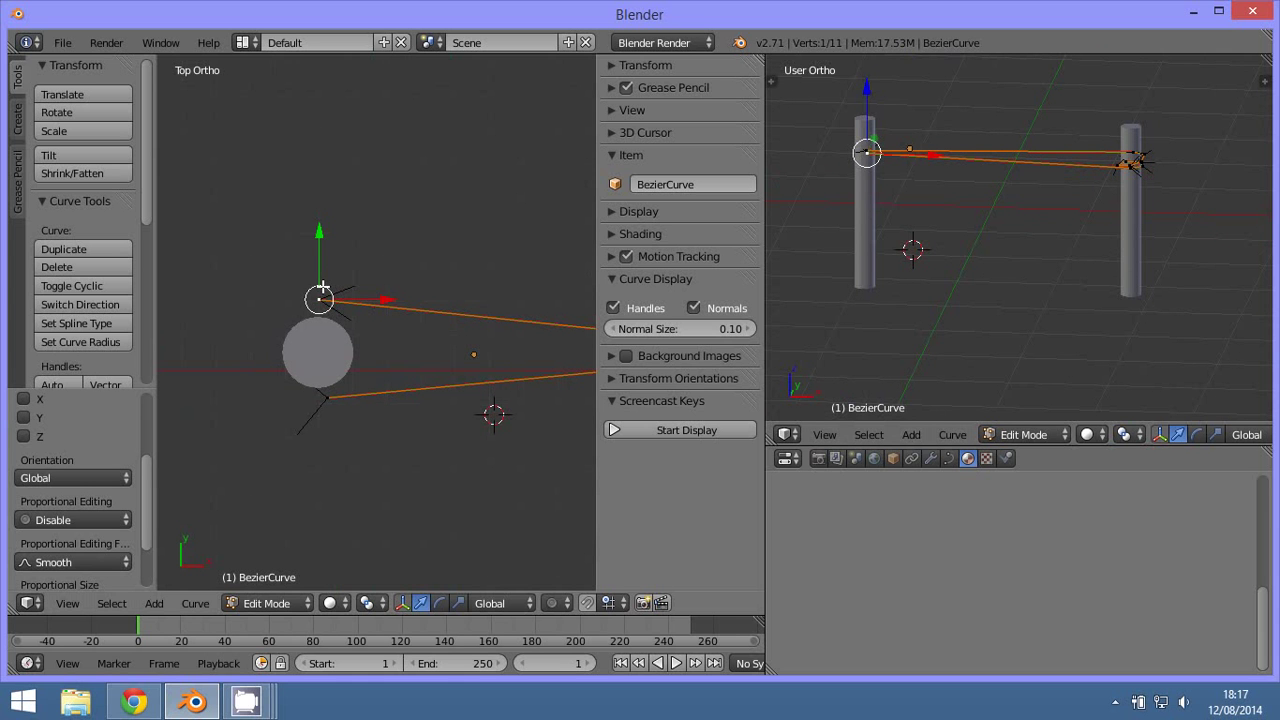
key(e)
click(267, 332)
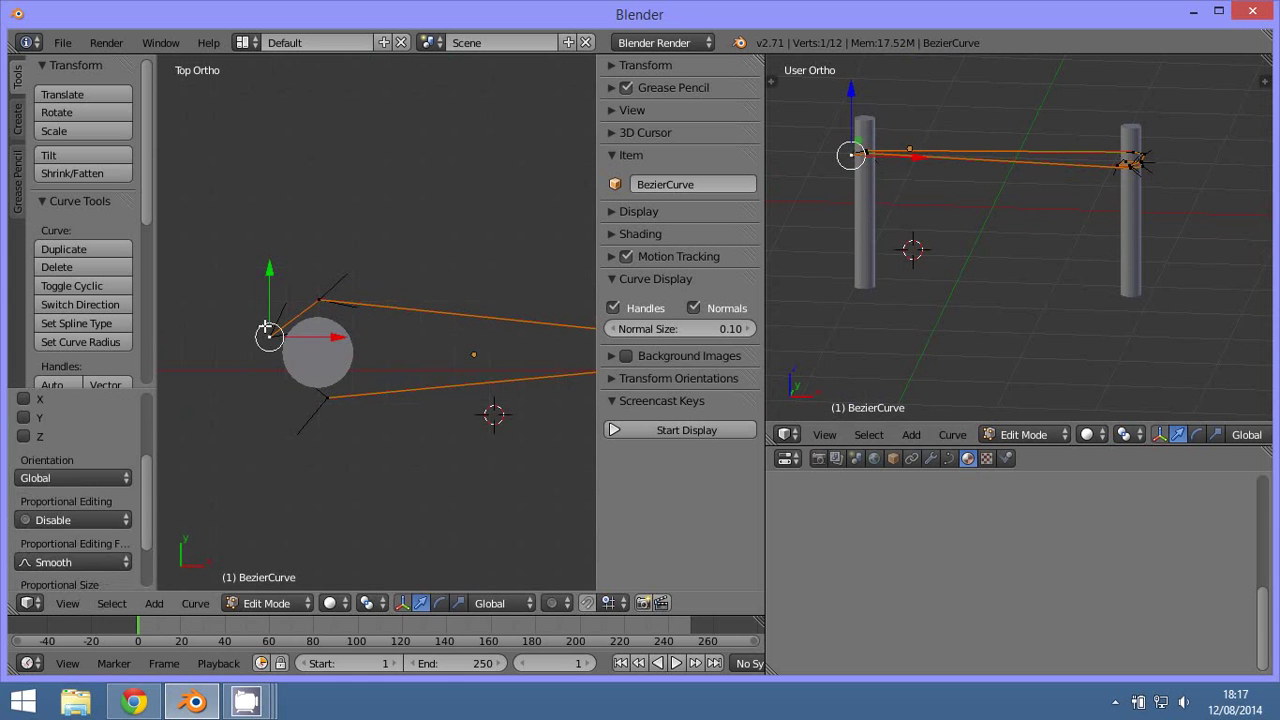
key(e)
click(280, 393)
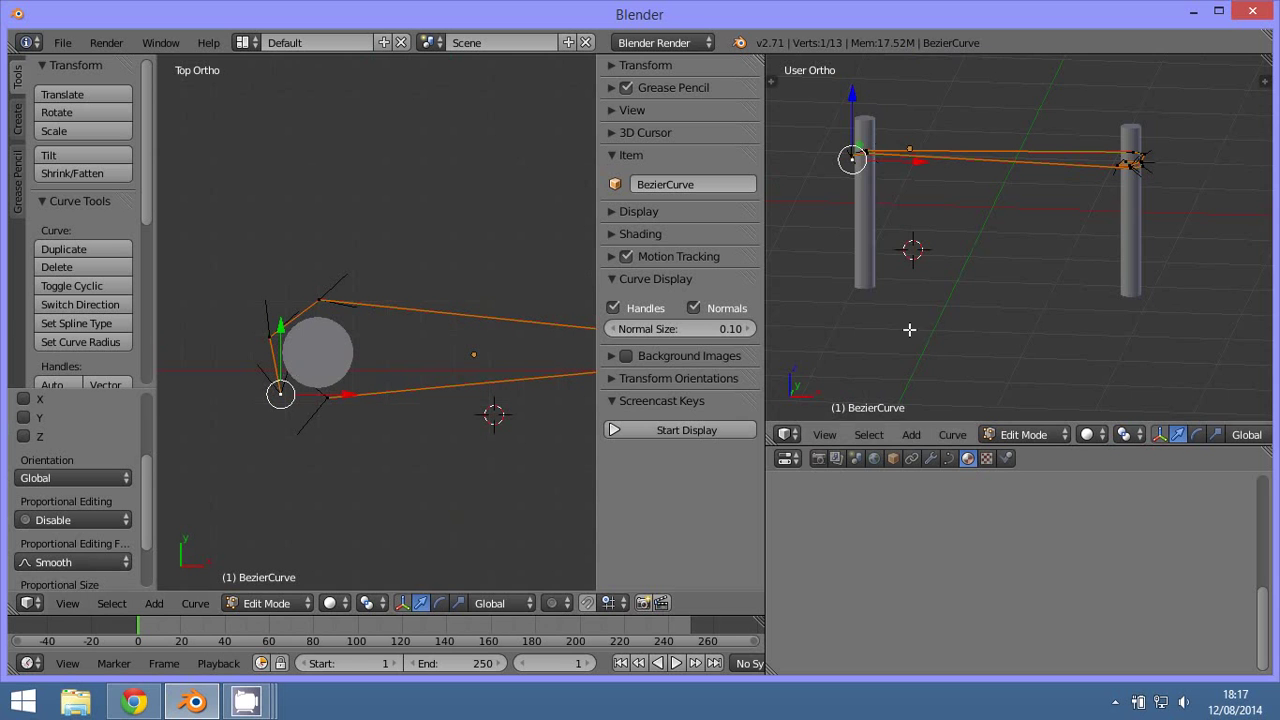
- Switch to front view and reposition the newest curve point
key(KP_1)
scroll(981, 357, up, 1)
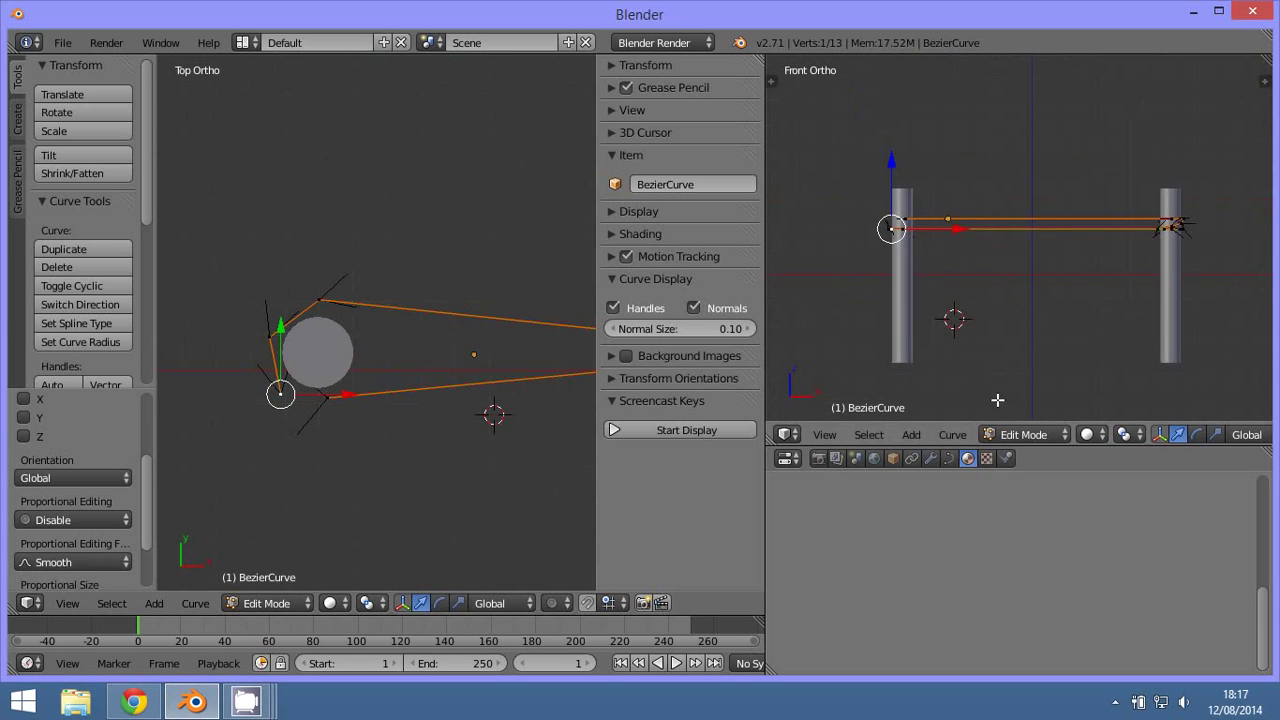
scroll(1000, 404, up, 1)
scroll(1000, 400, up, 2)
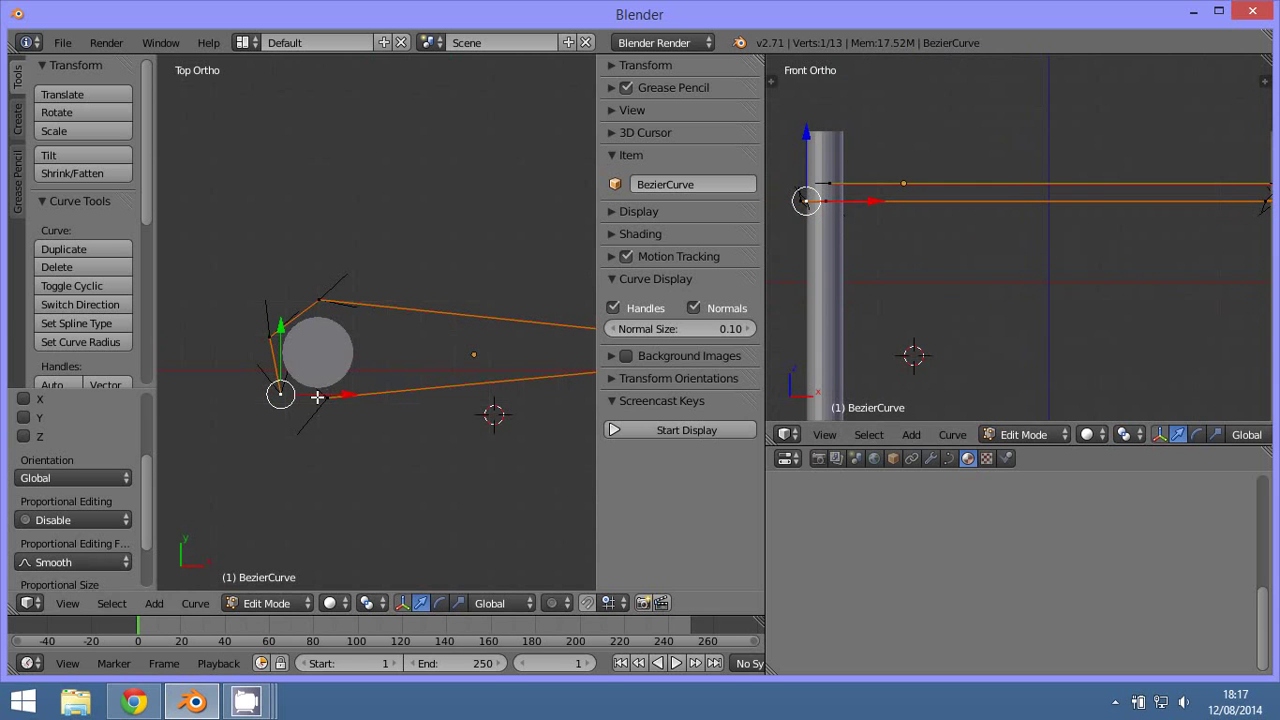
key(g)
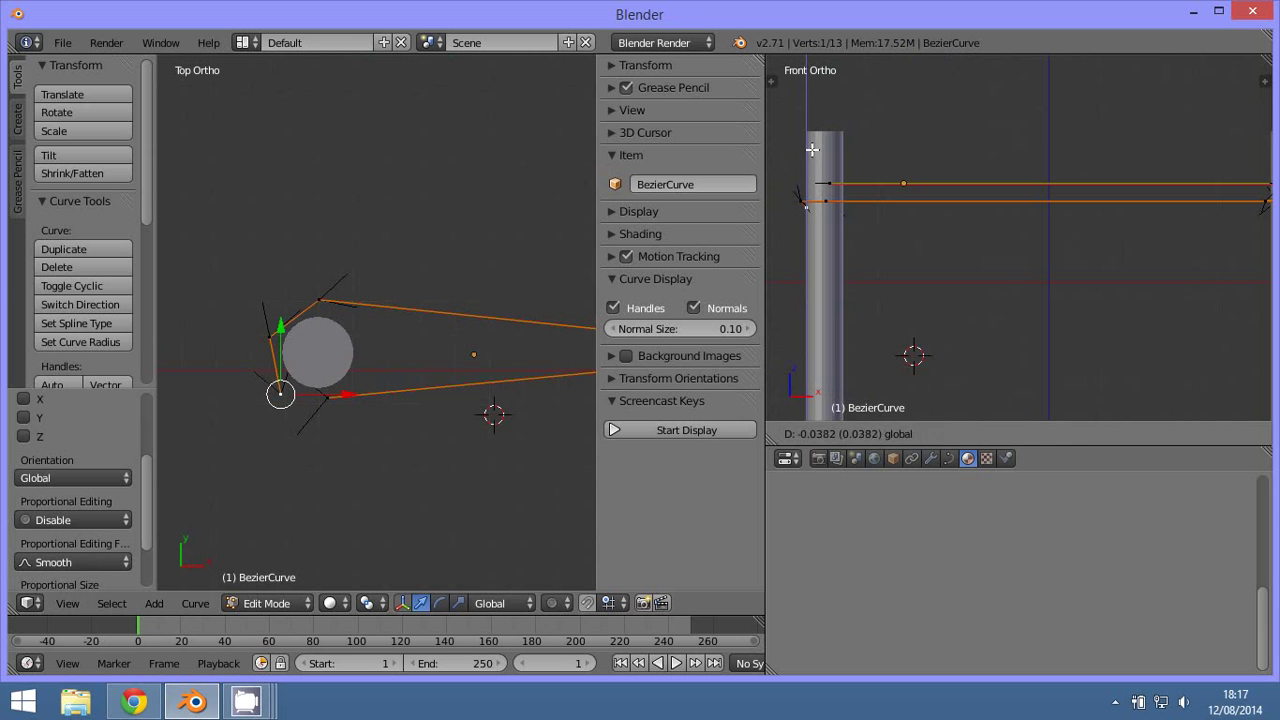
click(808, 203)
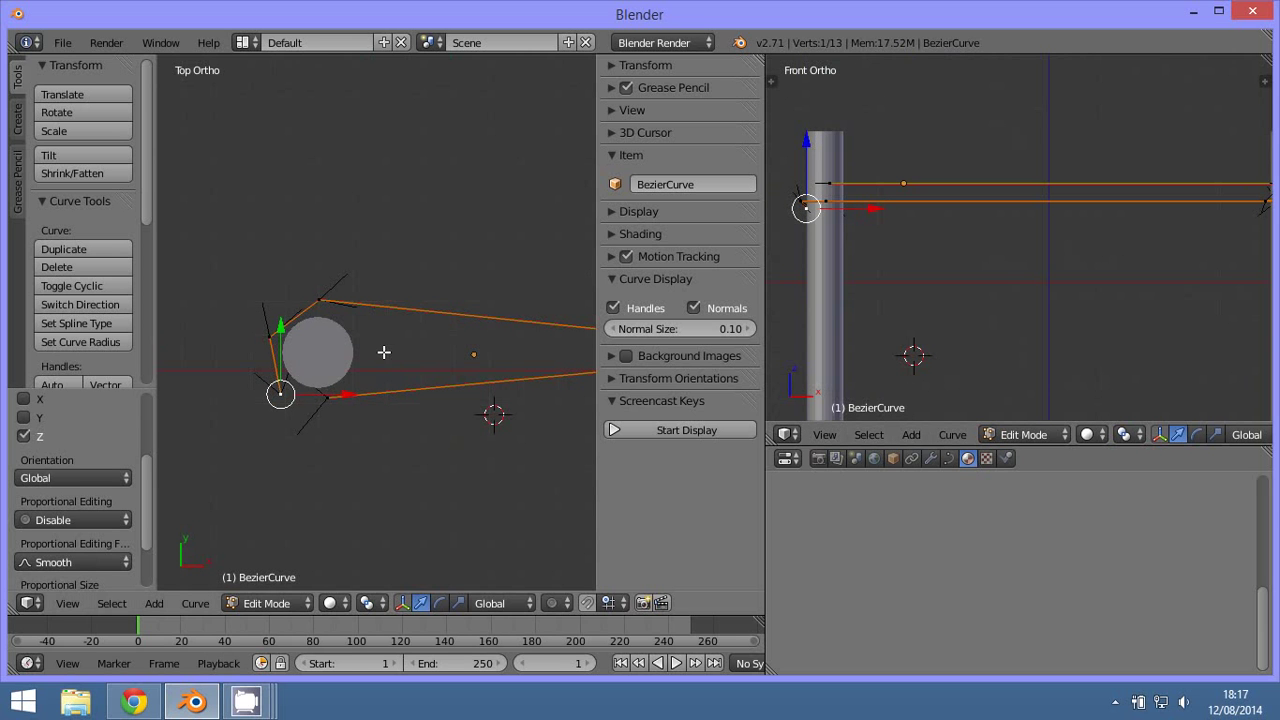
- Extrude another point around the left post and lower it slightly along Z
key(e)
right_click(313, 341)
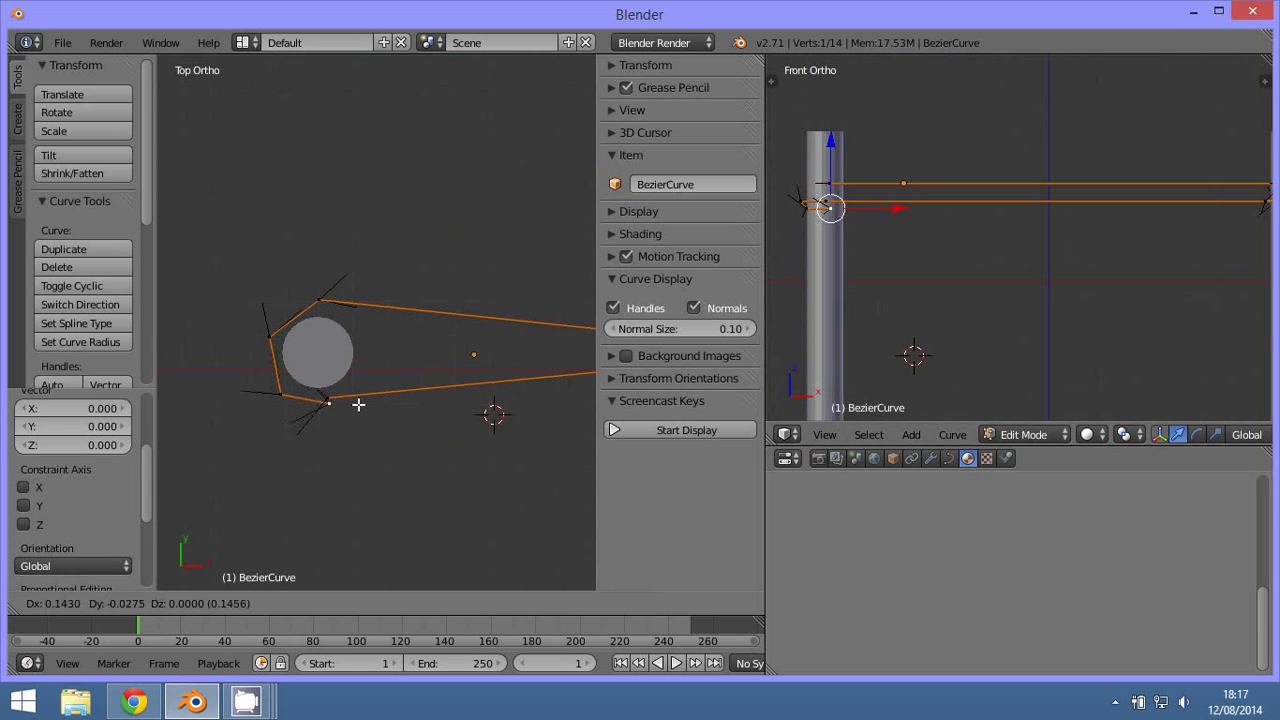
click(354, 401)
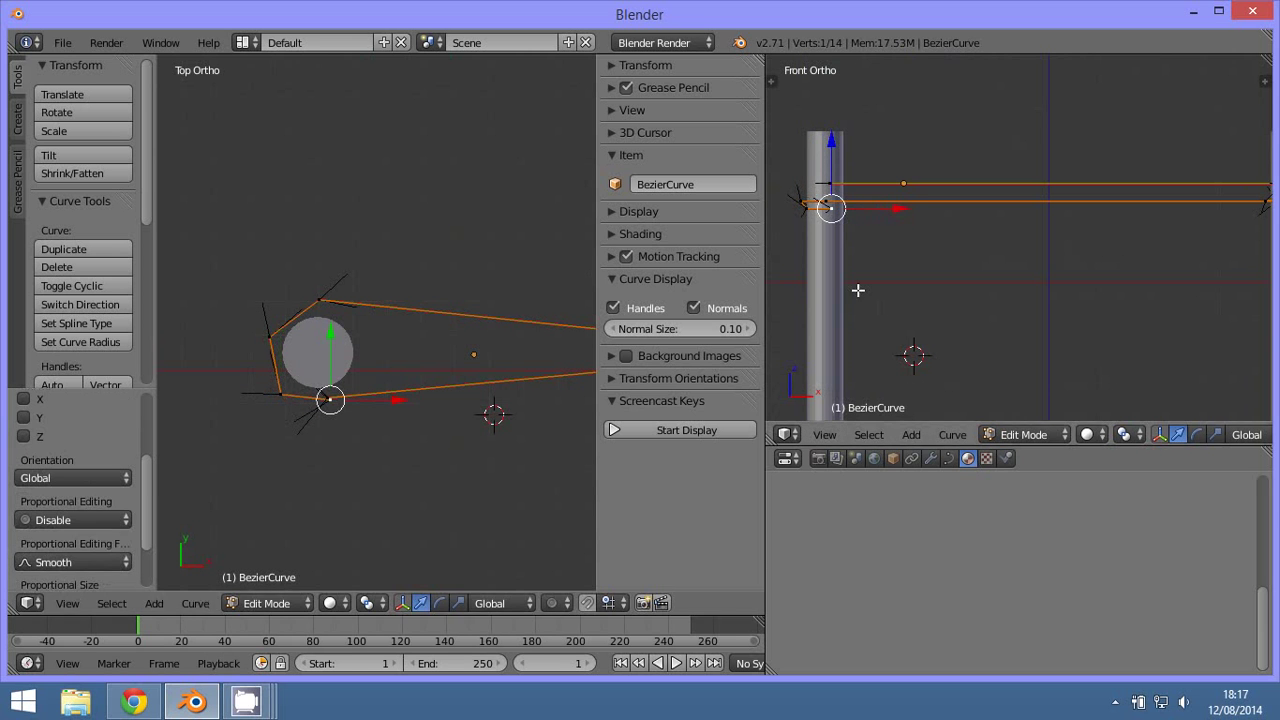
key(g)
key(z)
click(829, 143)
scroll(348, 424, down, 2)
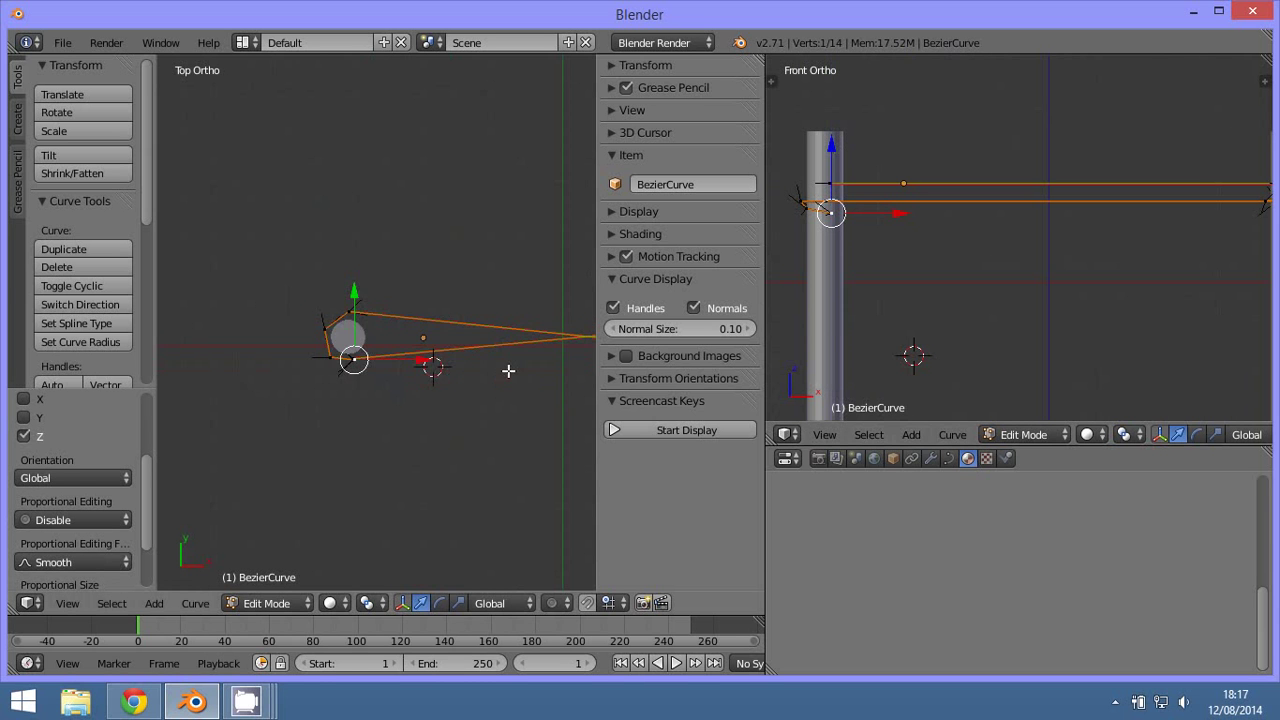
scroll(348, 424, down, 2)
scroll(348, 424, down, 2)
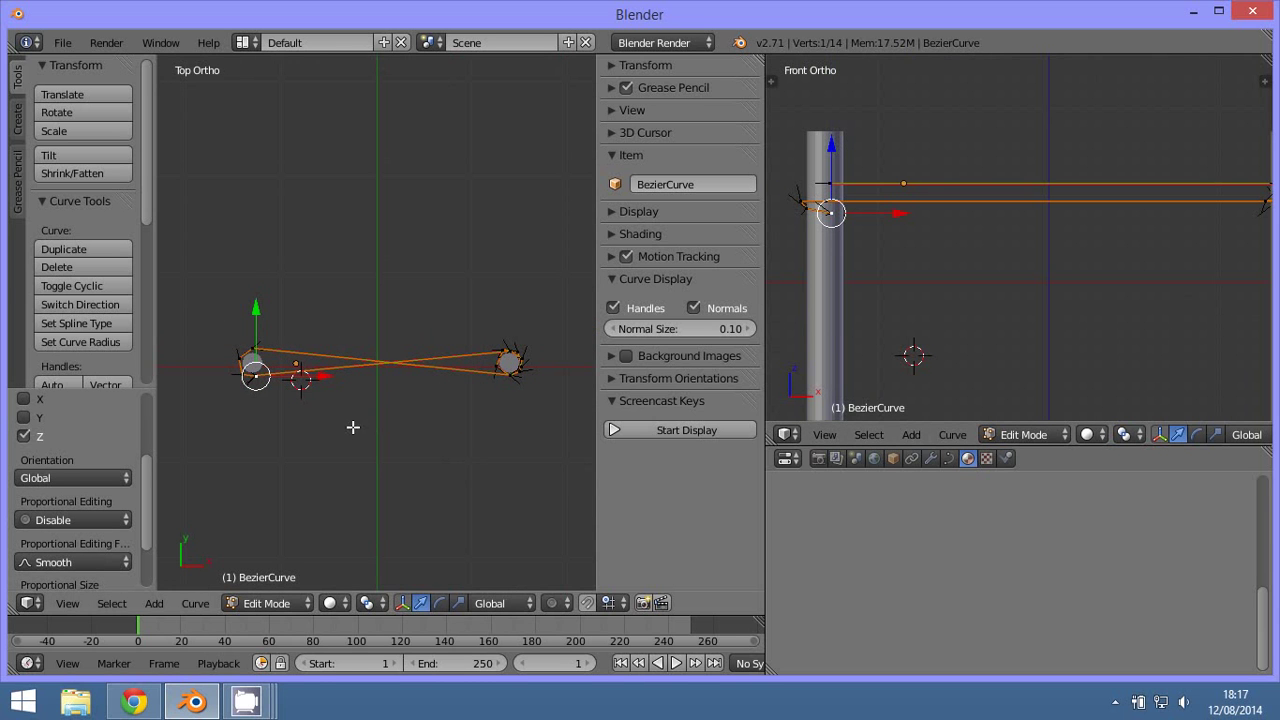
- Extrude a point across to the right post and center the views on it
key(e)
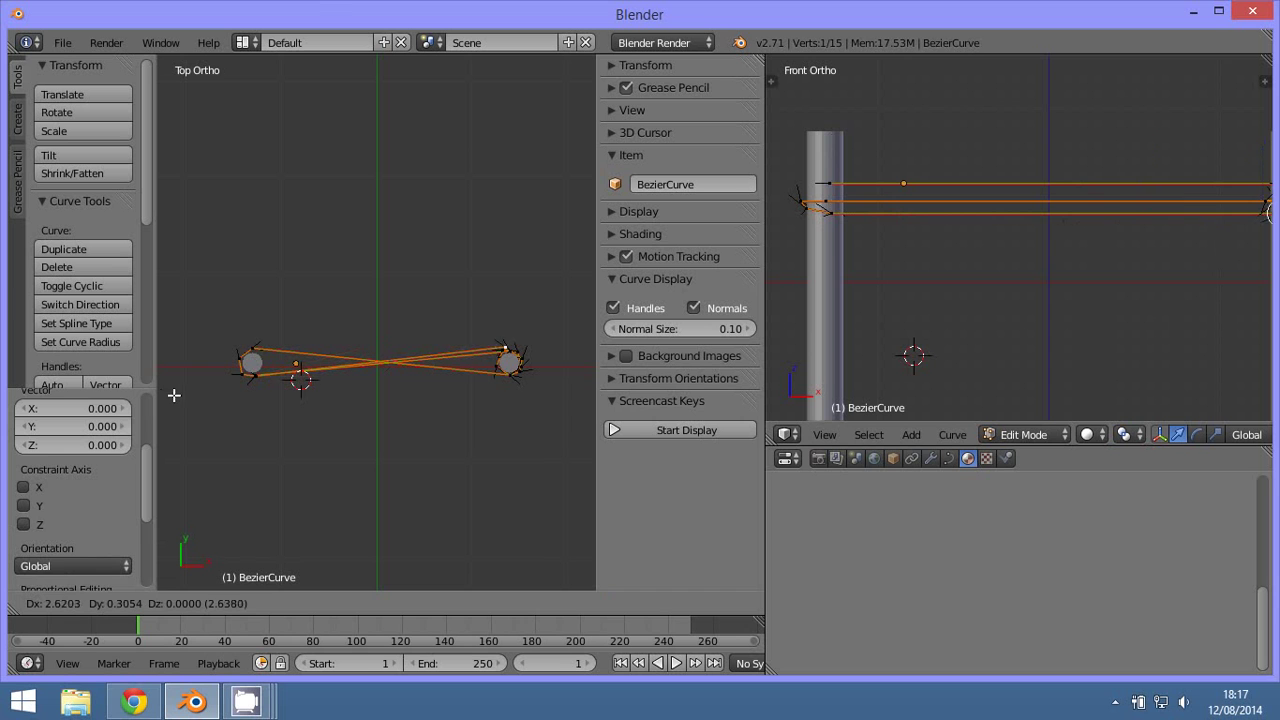
click(175, 394)
scroll(909, 306, down, 3)
shift+middle_drag(909, 306, 843, 309)
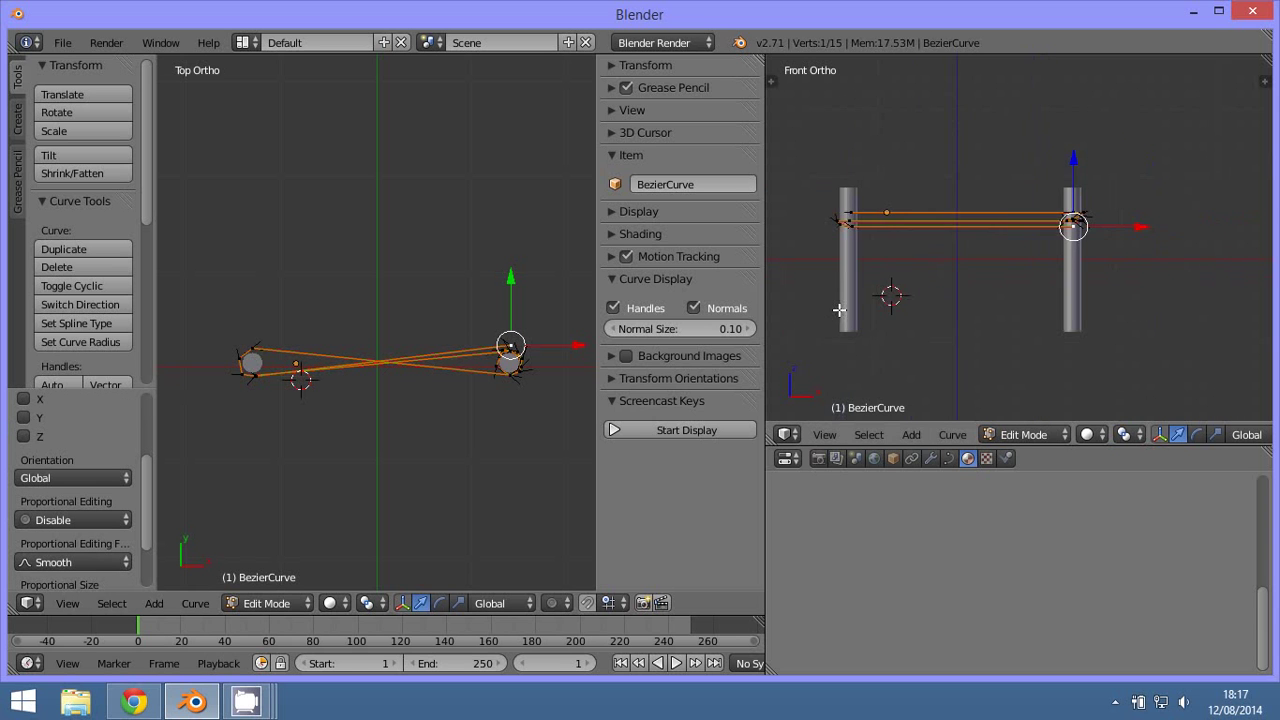
scroll(843, 309, up, 3)
shift+middle_drag(998, 332, 991, 333)
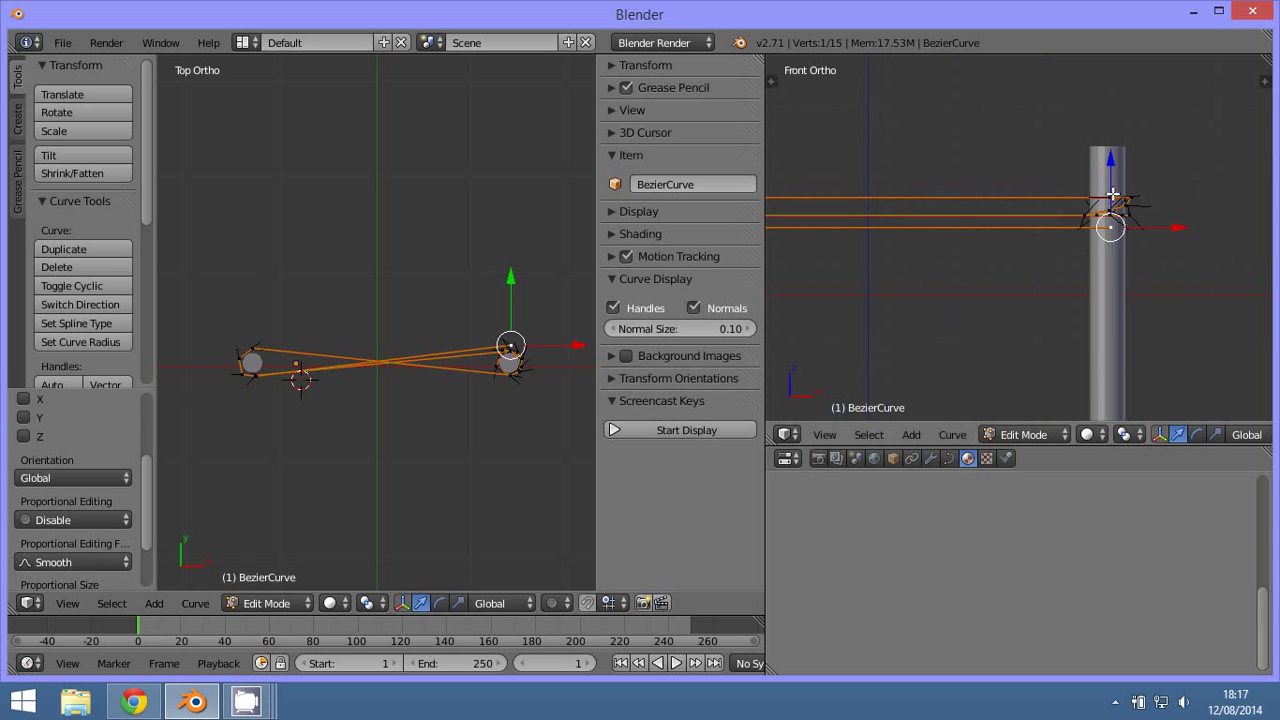
shift+middle_drag(470, 325, 470, 349)
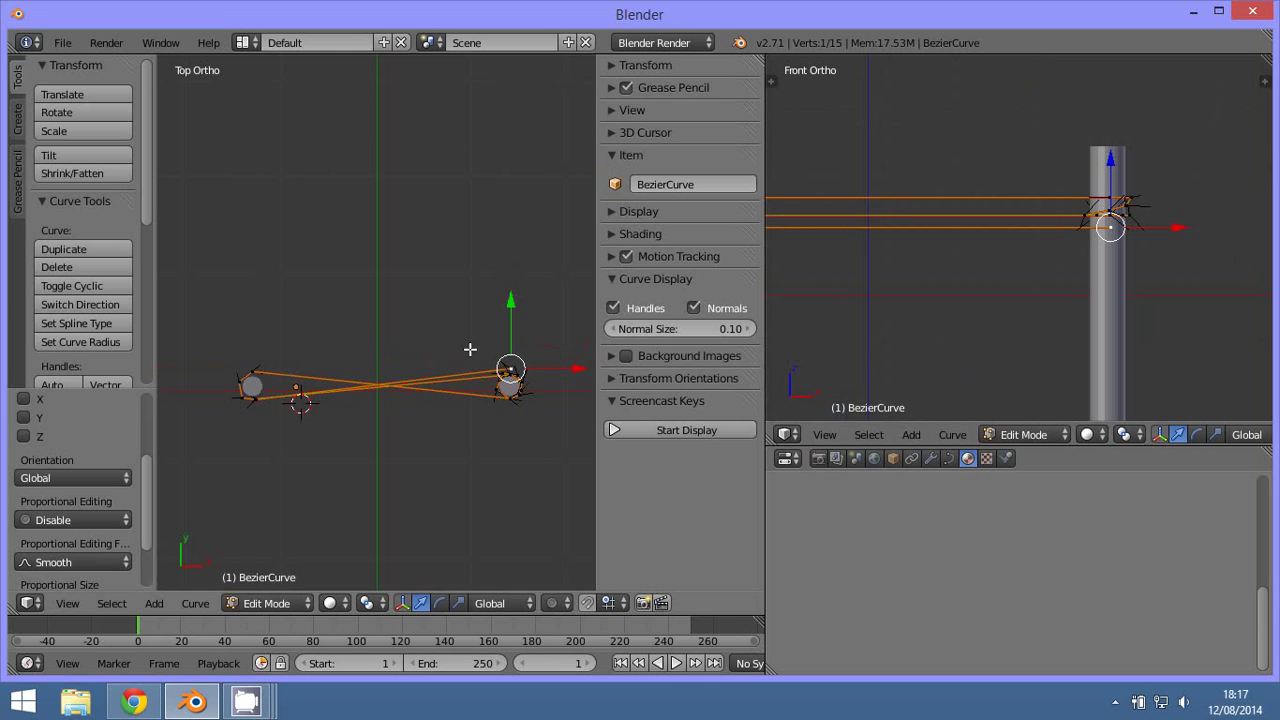
shift+middle_drag(367, 320, 189, 254)
scroll(363, 309, up, 2)
shift+middle_drag(363, 309, 434, 337)
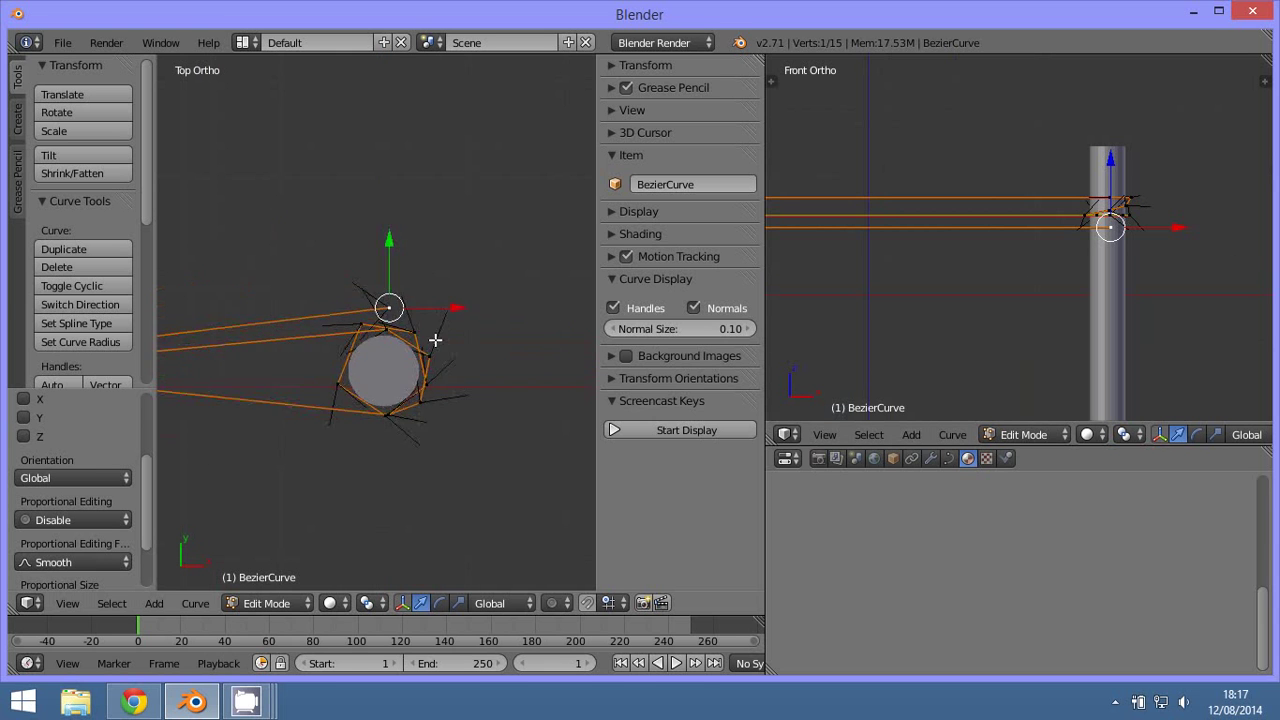
scroll(408, 268, up, 2)
- Wrap several points around the right post, repositioning one and lowering the last
key(e)
click(415, 313)
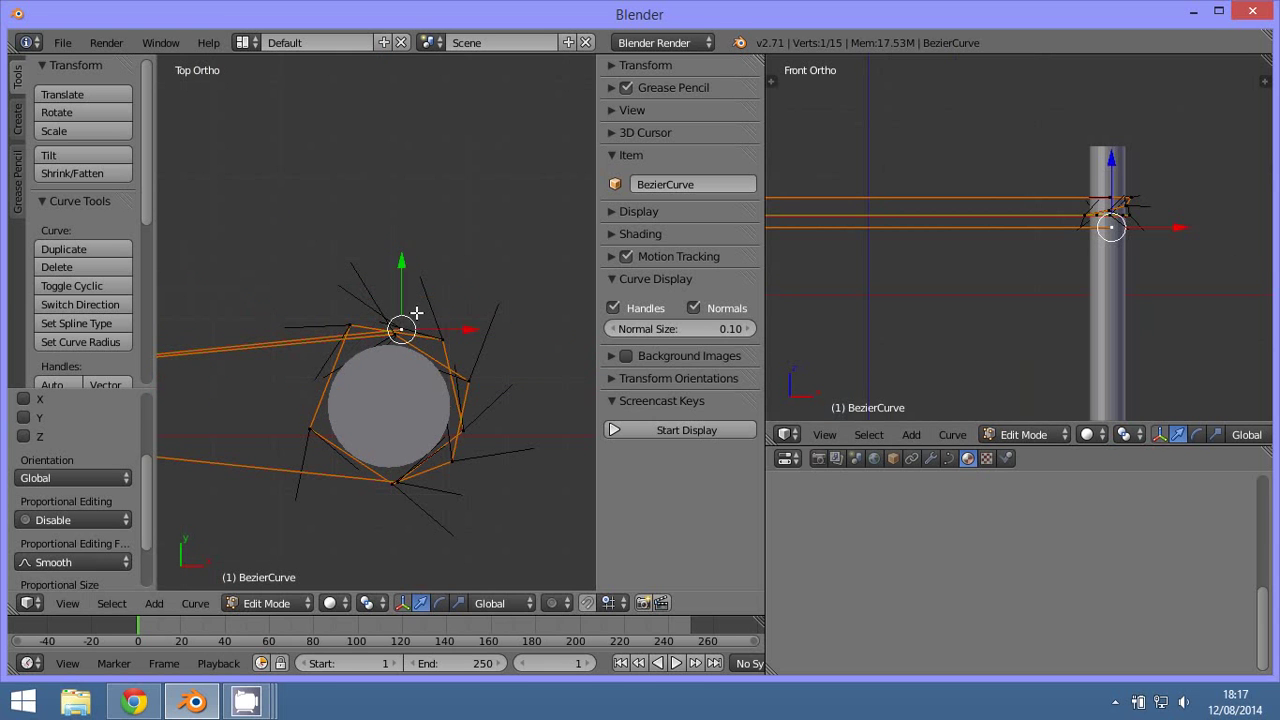
key(a)
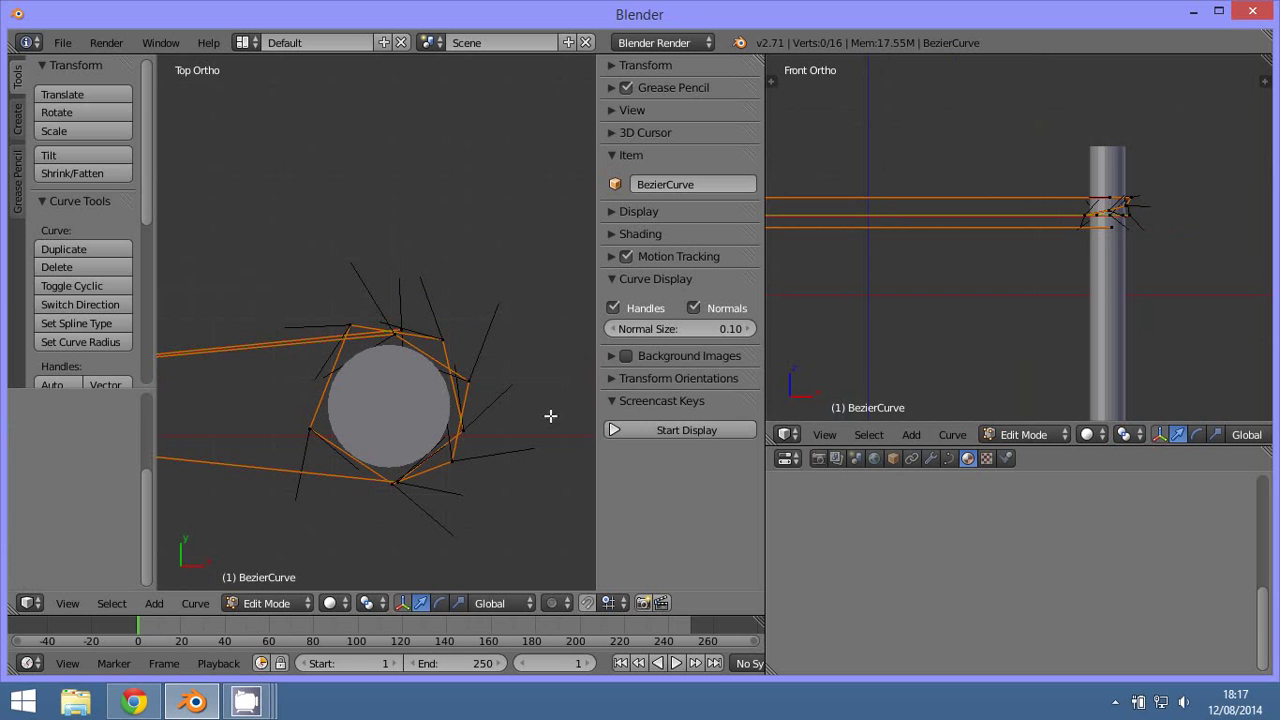
right_click(435, 331)
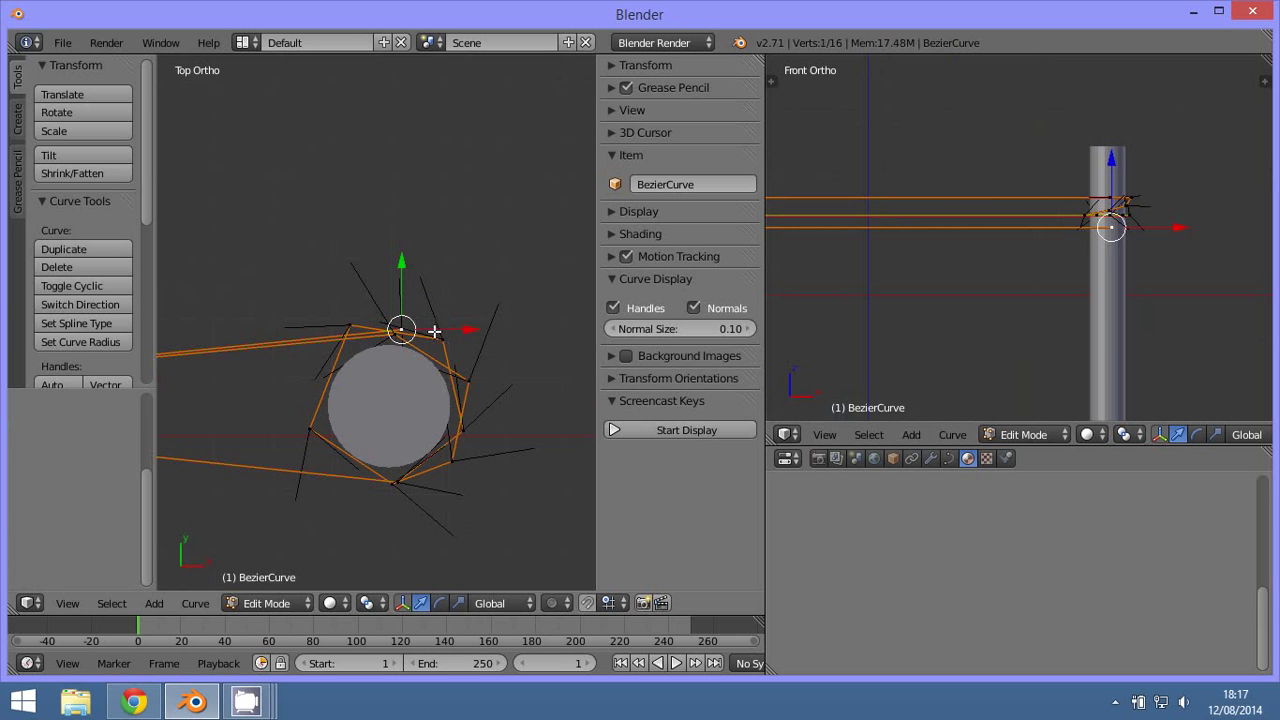
key(g)
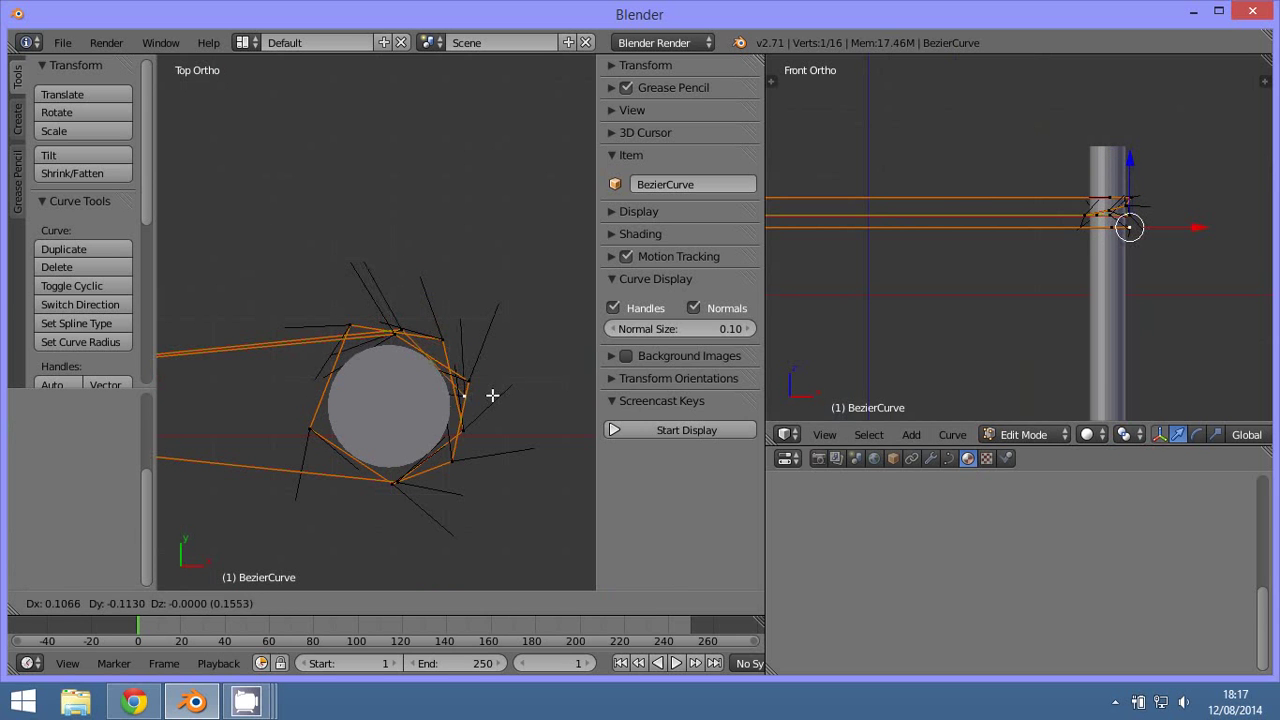
click(496, 396)
key(e)
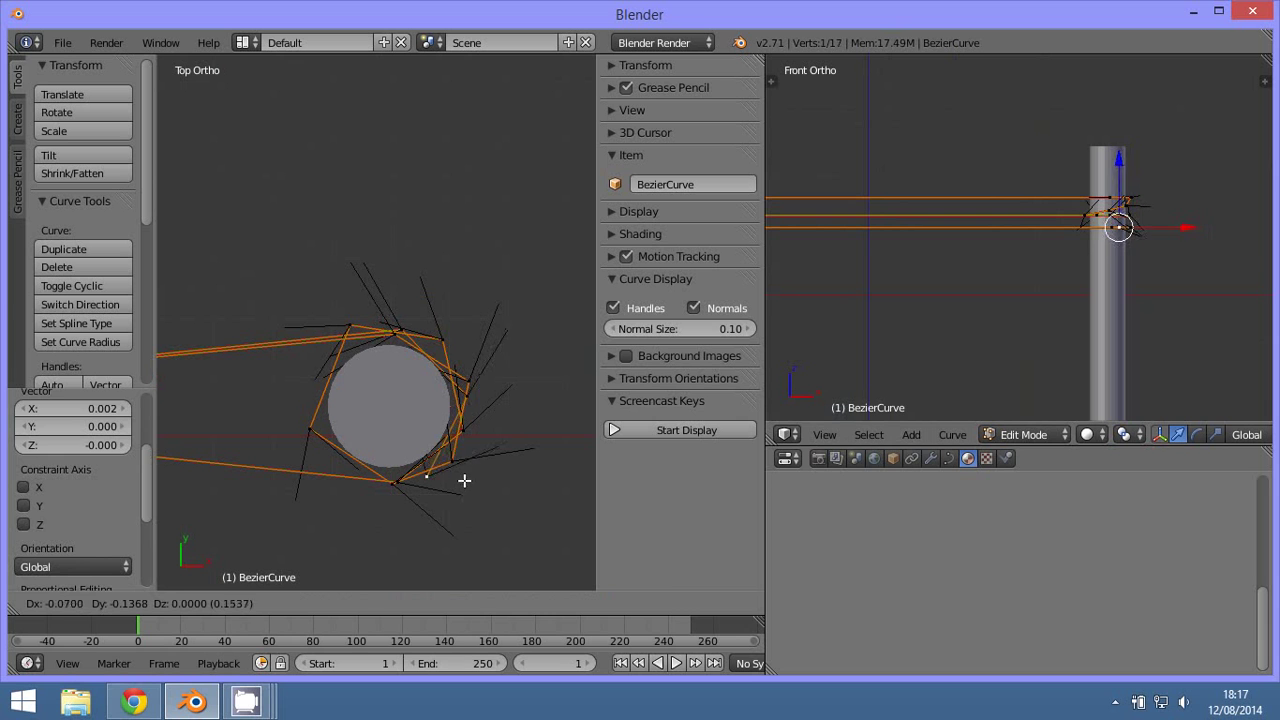
click(484, 462)
key(e)
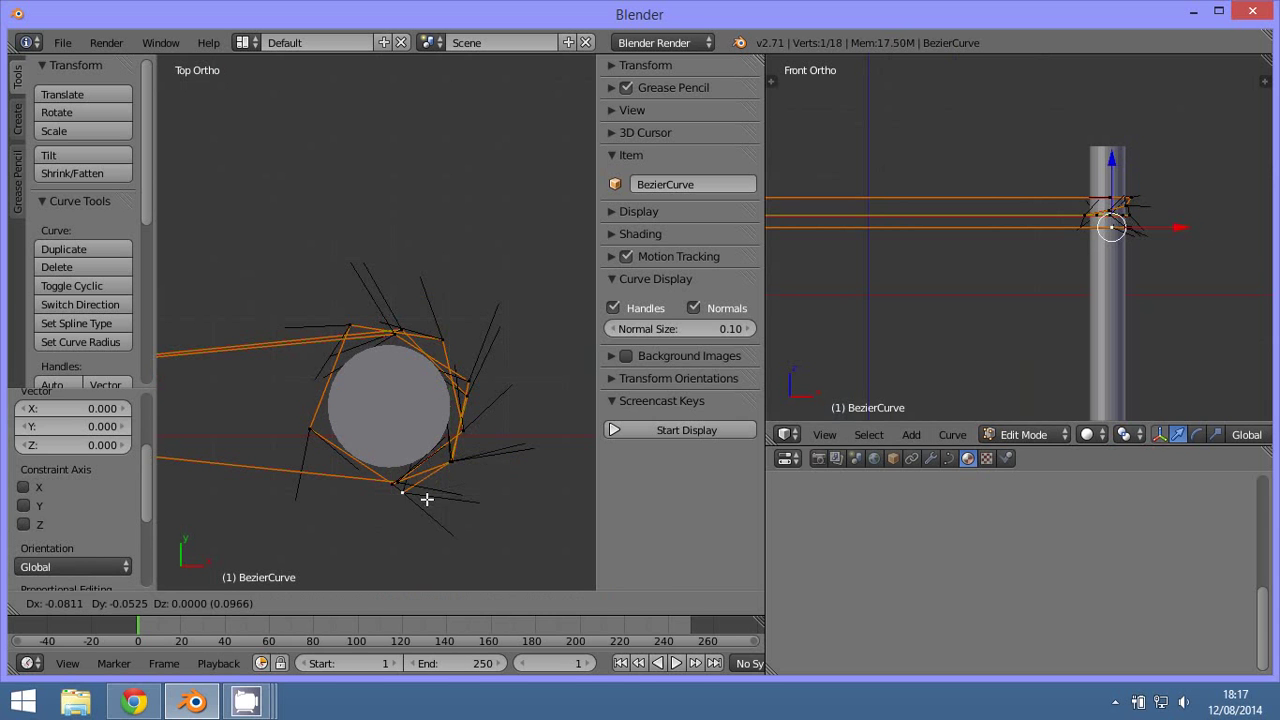
click(422, 492)
drag(1112, 178, 1114, 193)
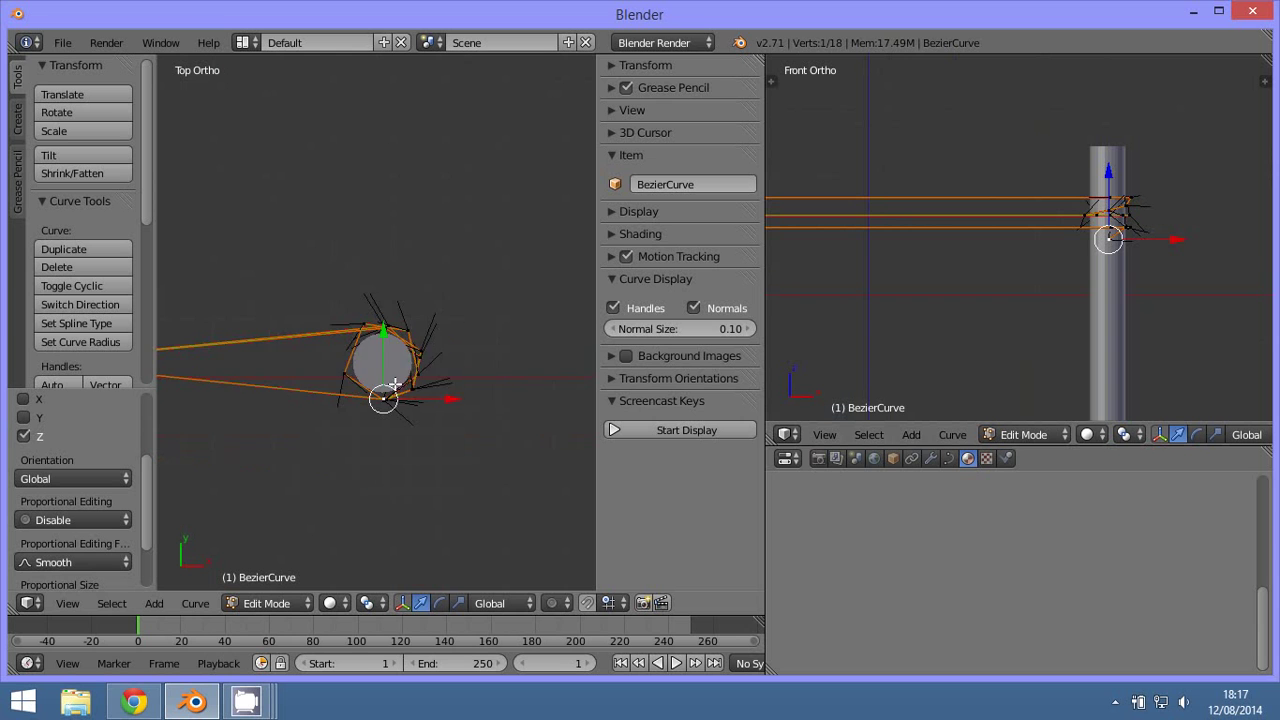
scroll(519, 375, down, 4)
scroll(519, 375, down, 4)
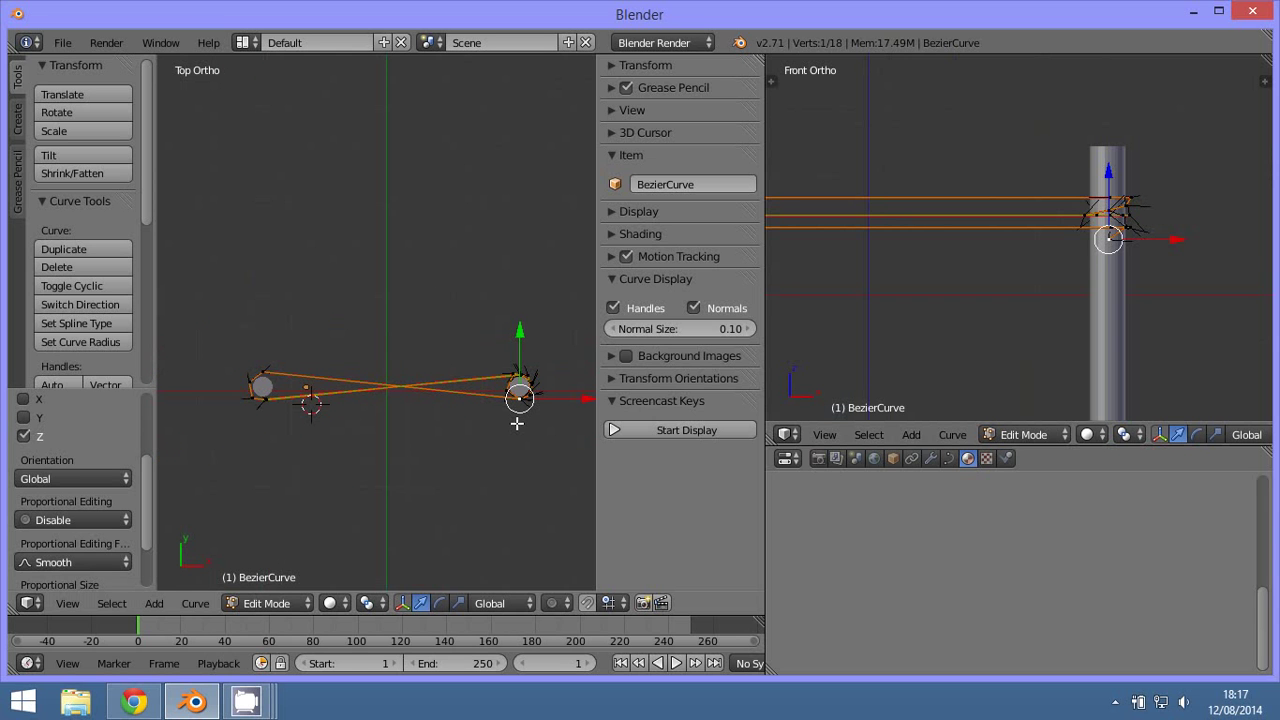
- Extrude a final point back to the left post and switch toward Object Mode
key(e)
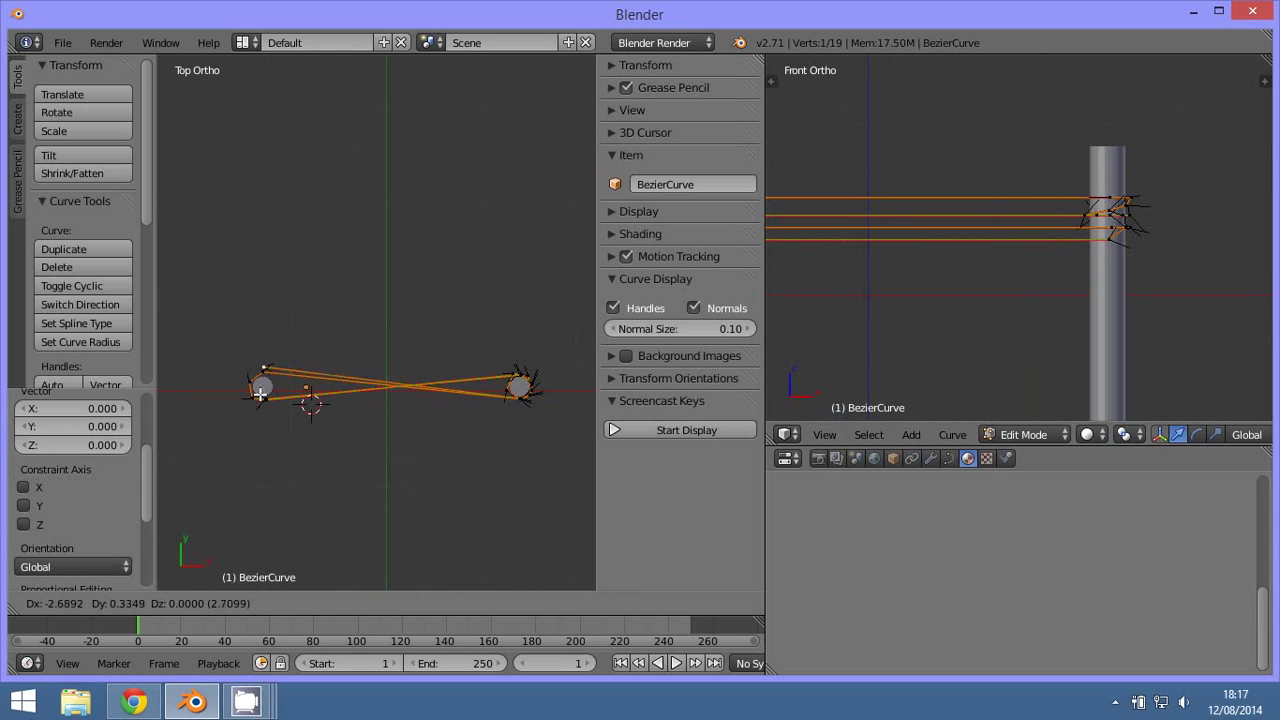
click(257, 397)
scroll(1020, 360, down, 2)
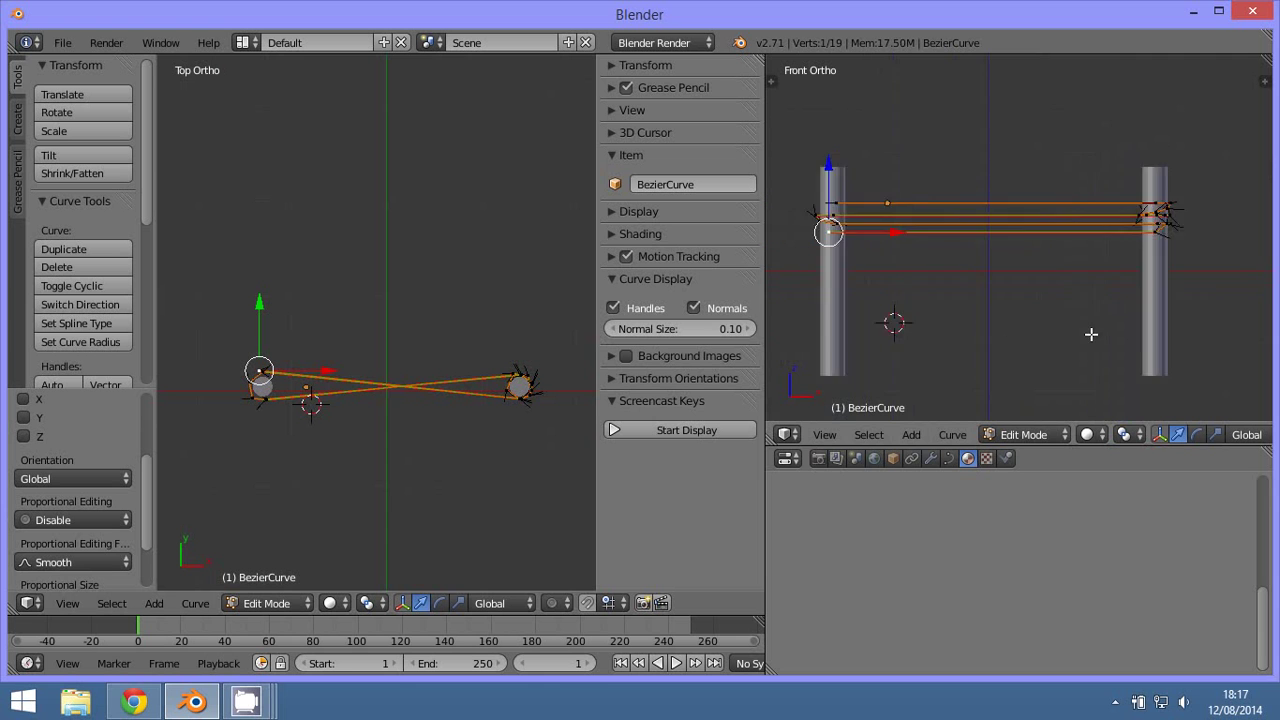
shift+middle_drag(1009, 347, 1073, 309)
scroll(1073, 309, up, 3)
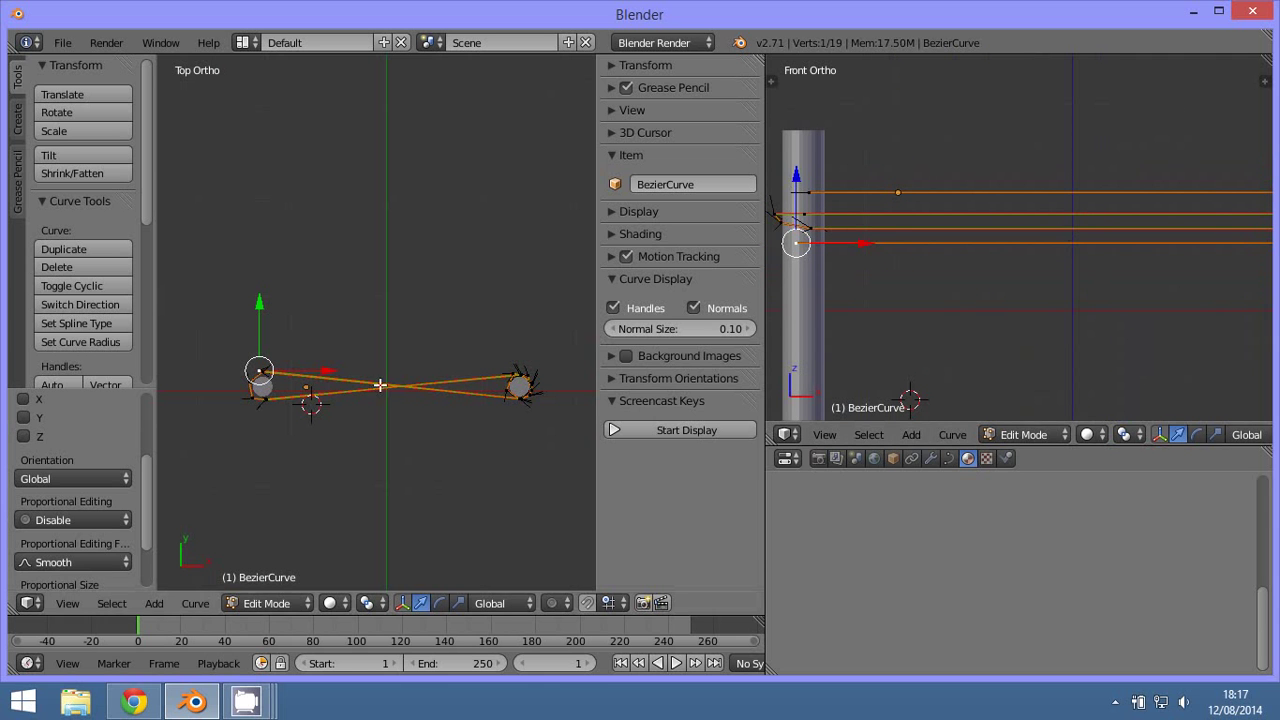
click(266, 603)
- Return to object mode and, in top view, place the 3D cursor above the curve
click(269, 578)
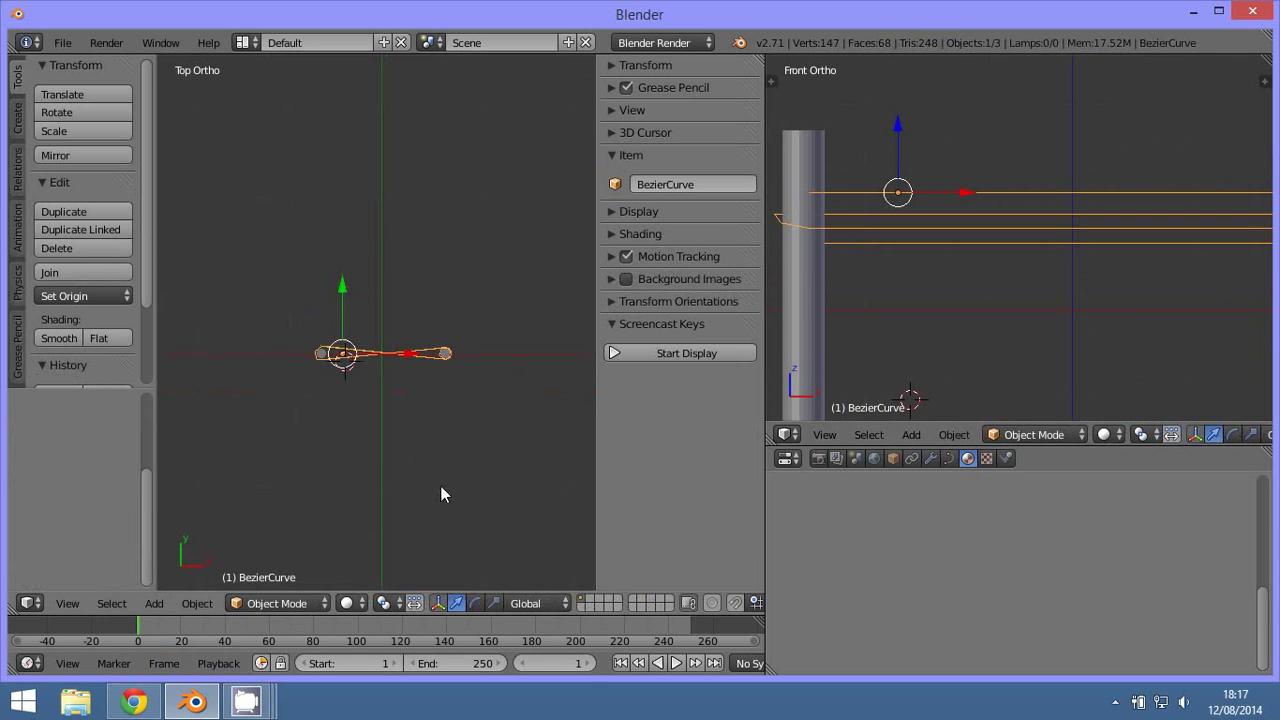
mouse_move(439, 470)
middle_down()
mouse_move(397, 359)
mouse_move(399, 309)
middle_up()
scroll(399, 309, up, 5)
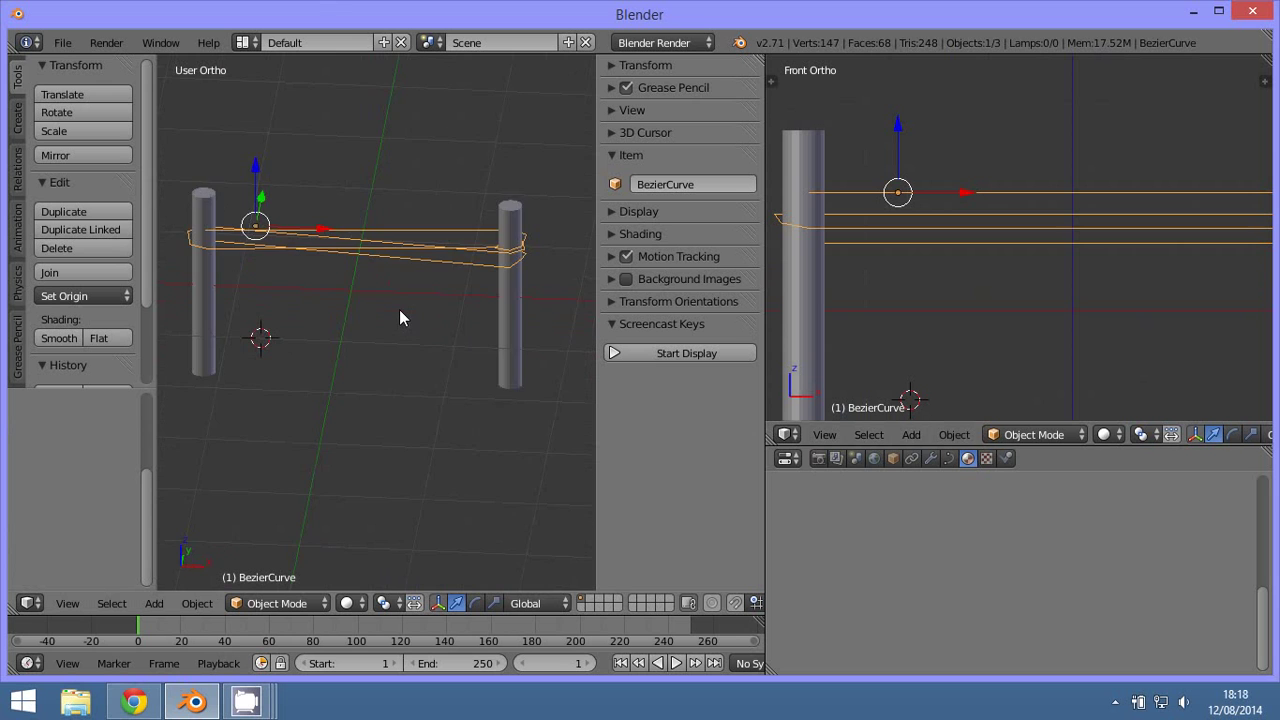
key(KP_1)
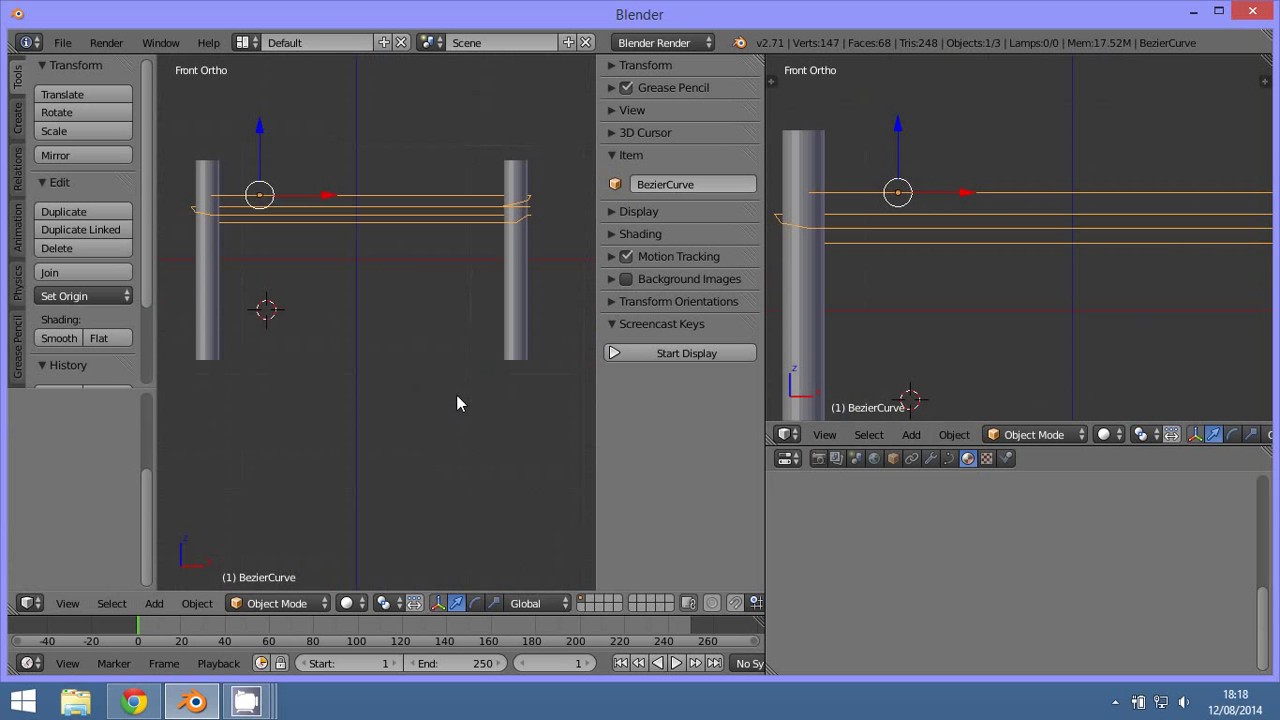
key(KP_7)
click(411, 200)
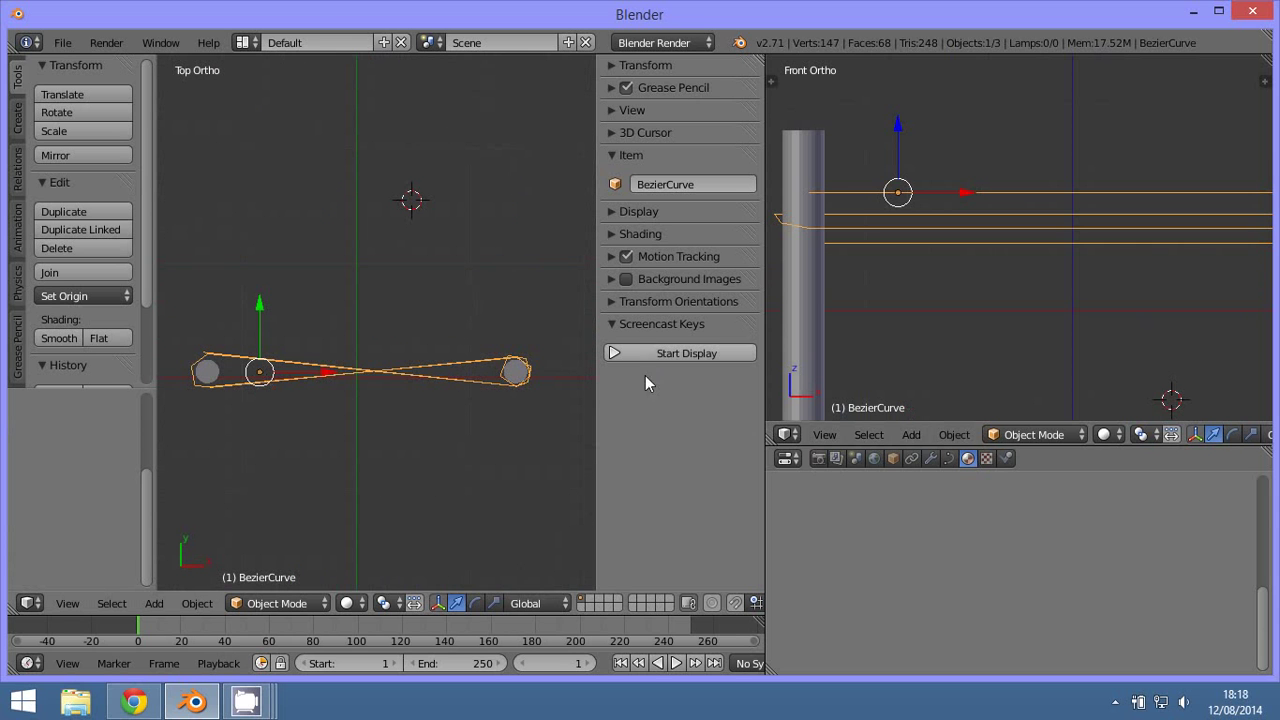
- Add a Bezier circle at the 3D cursor, deleting an accidentally added Bezier curve
click(17, 118)
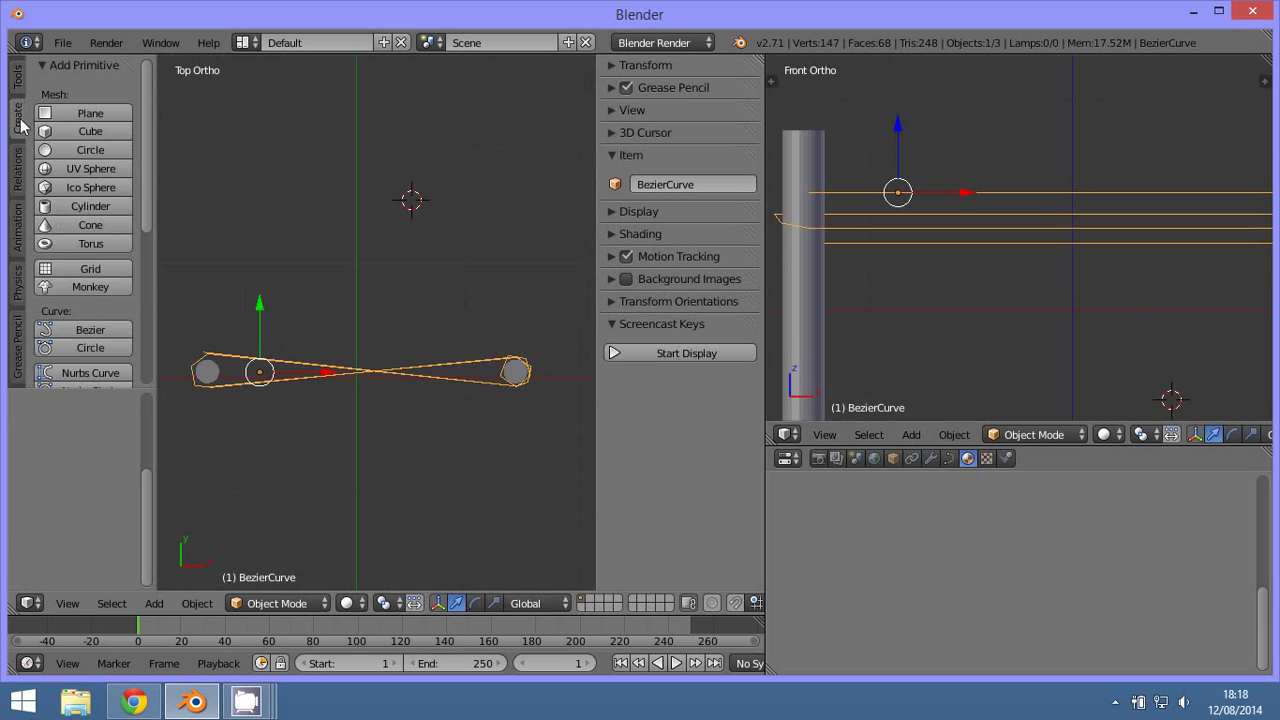
scroll(85, 330, down, 3)
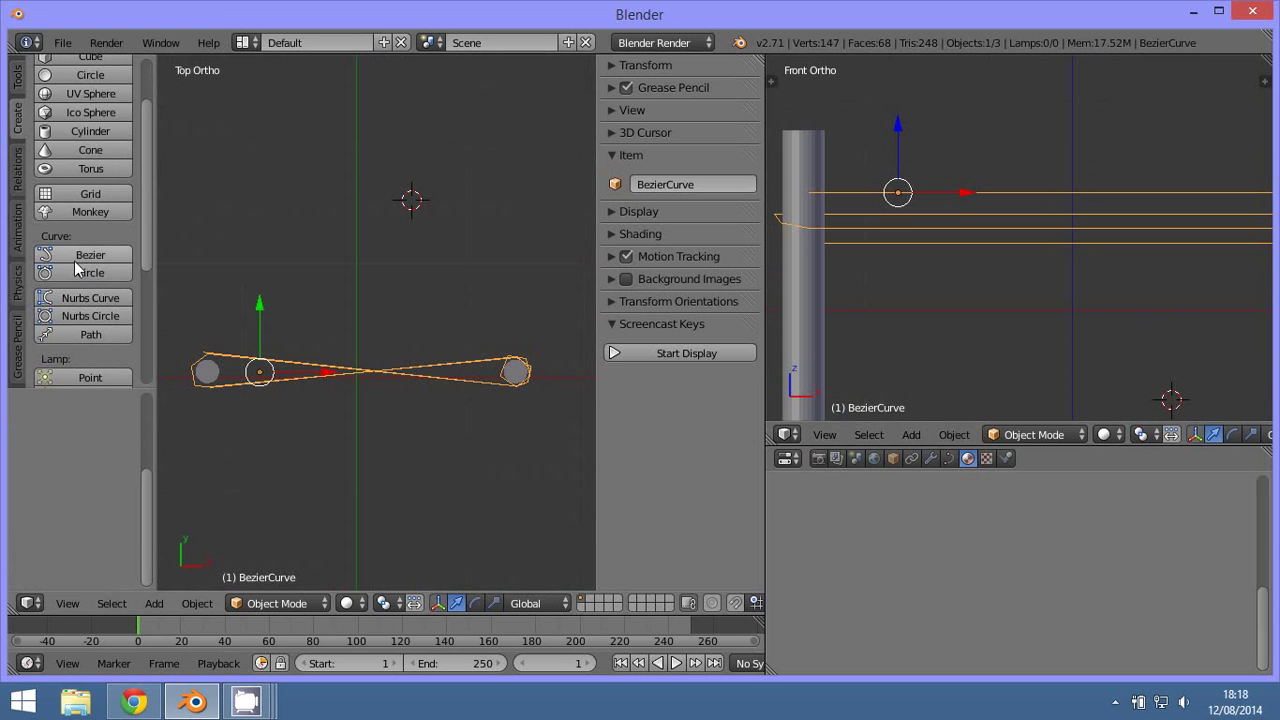
click(88, 255)
key(Delete)
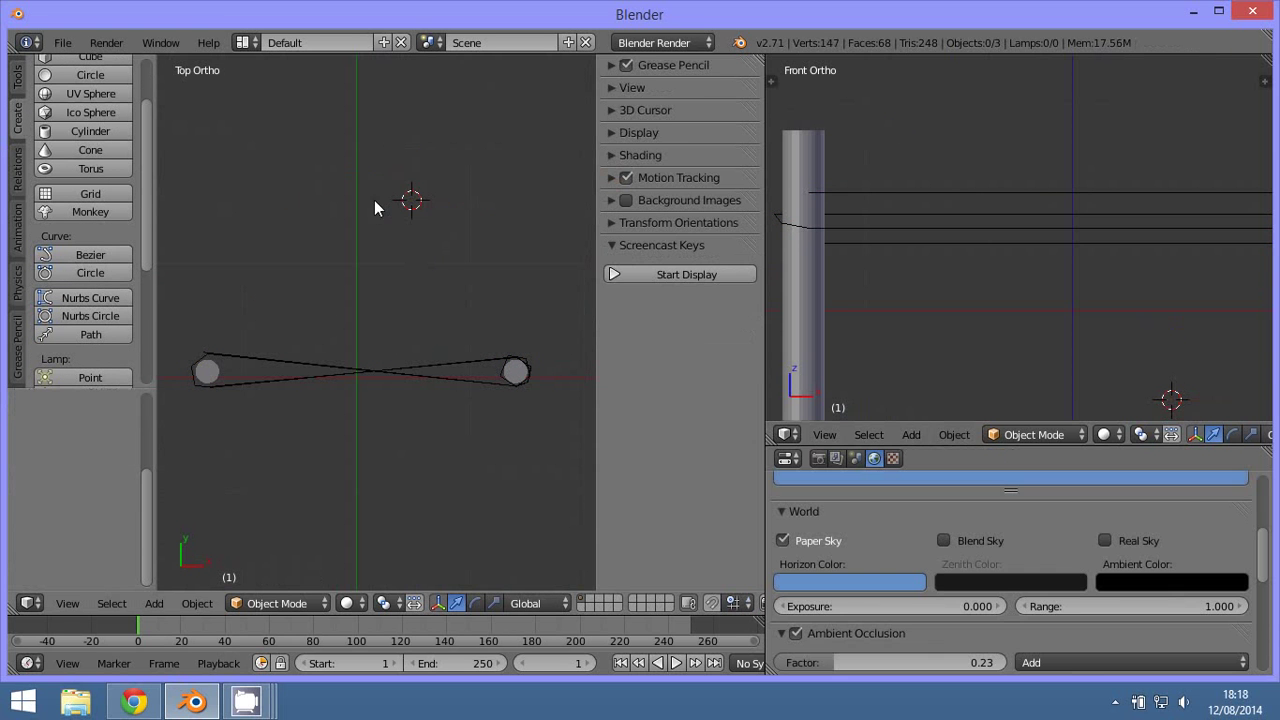
click(90, 269)
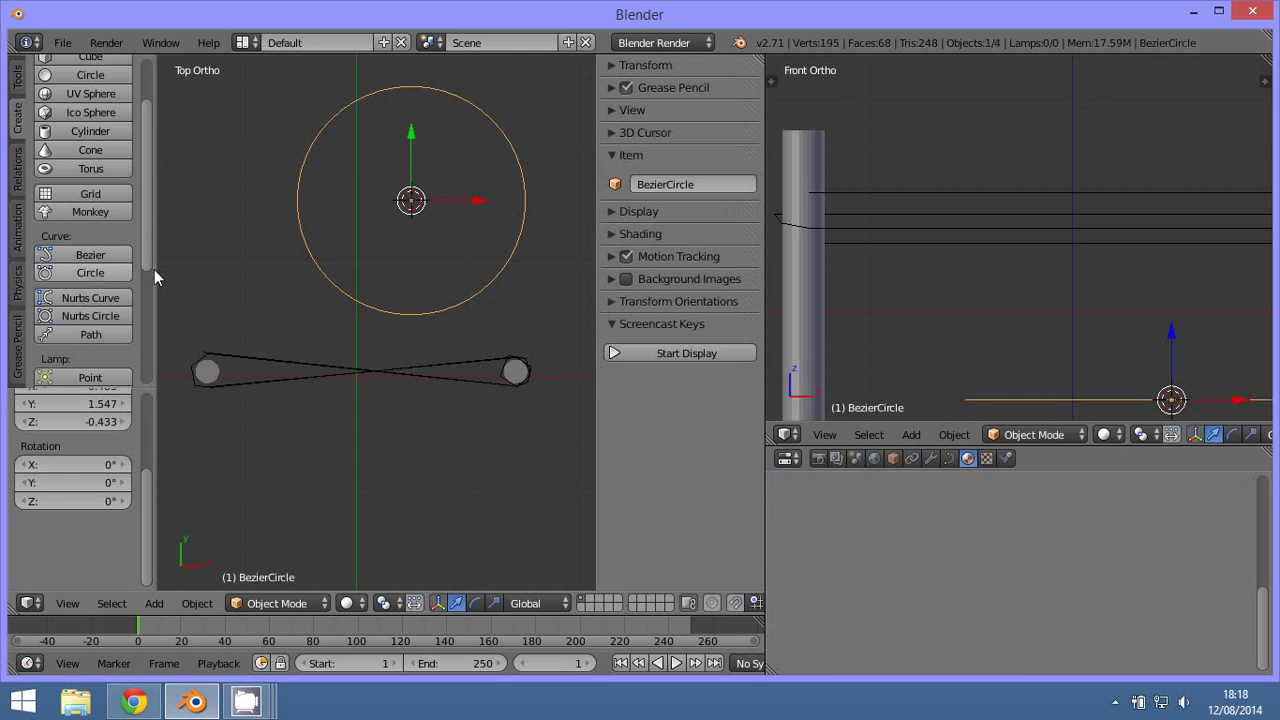
- Scale the circle down to 0.046 and rename it 'grosor'
key(s)
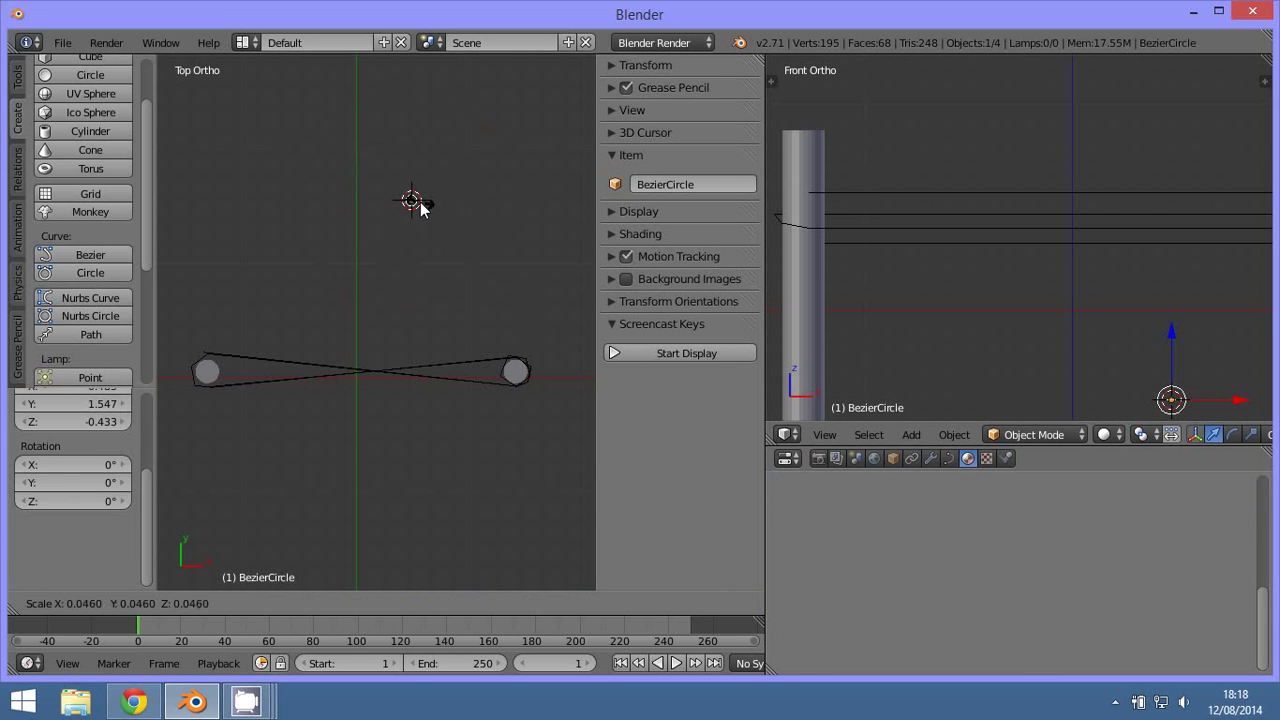
click(420, 202)
click(653, 186)
text(grosor)
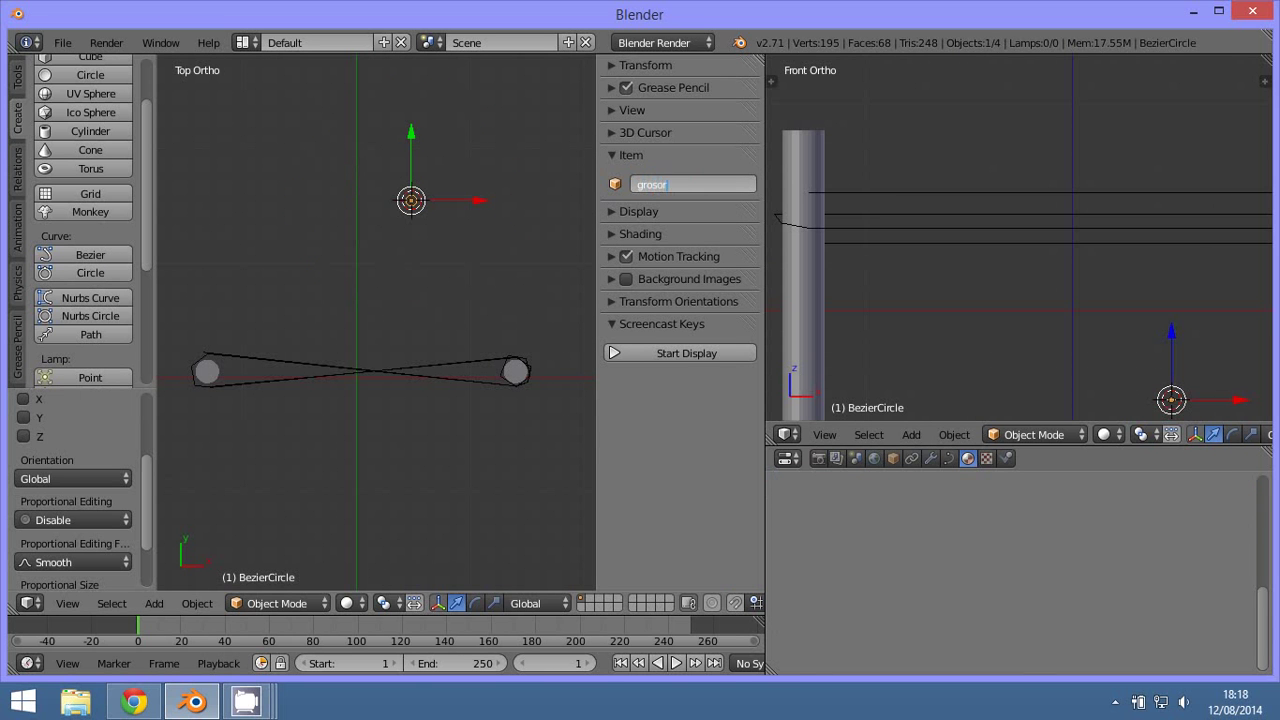
key(Return)
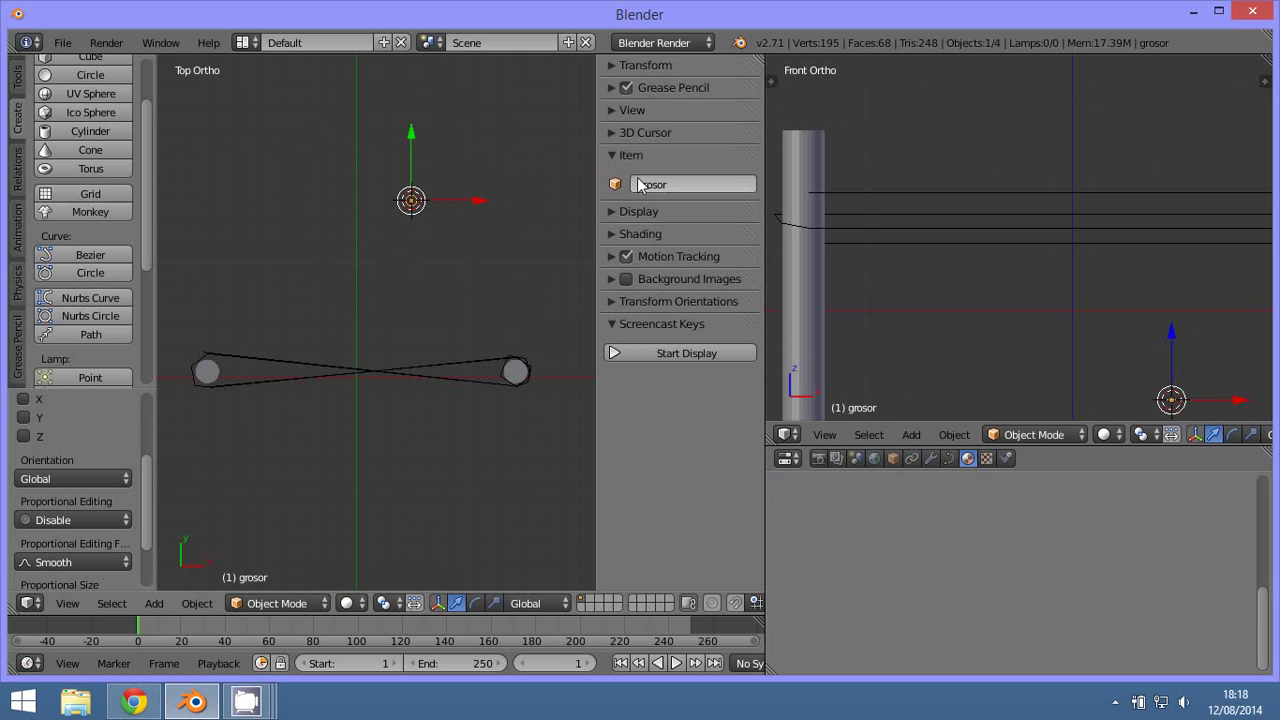
- Set 'grosor' as BezierCurve's bevel object in its Geometry settings
right_click(445, 379)
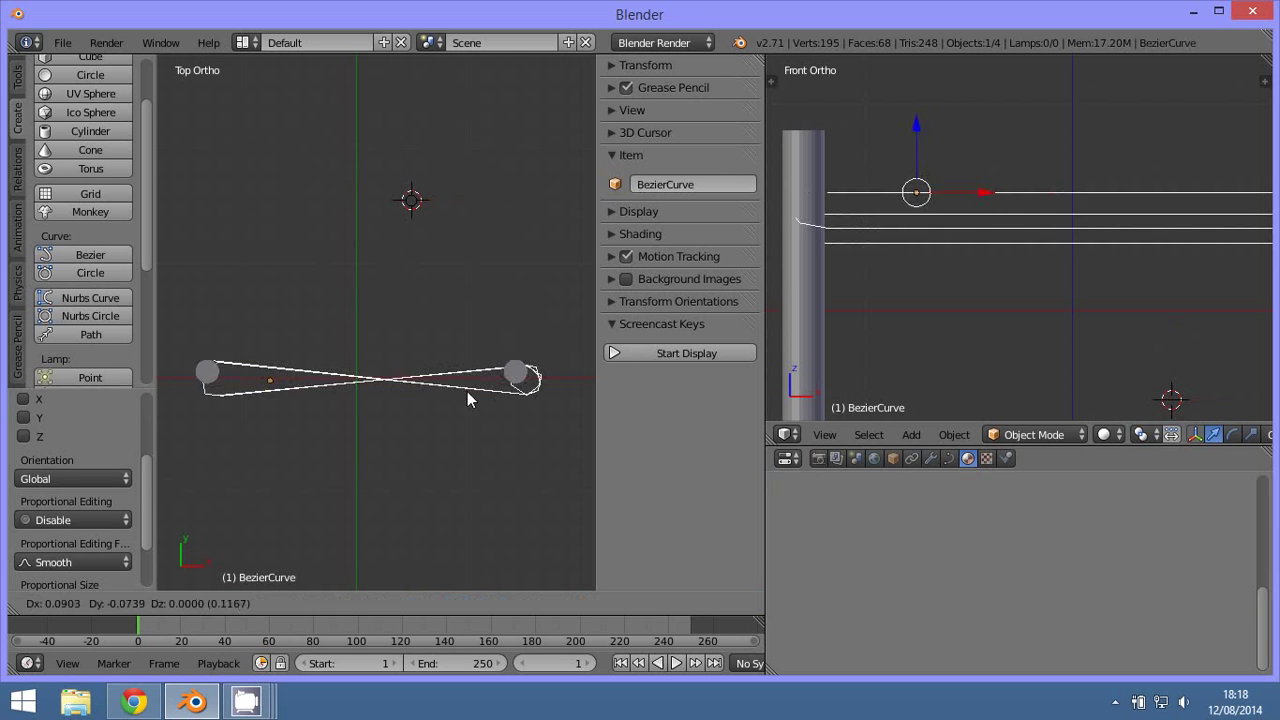
drag(1107, 449, 1107, 145)
click(950, 156)
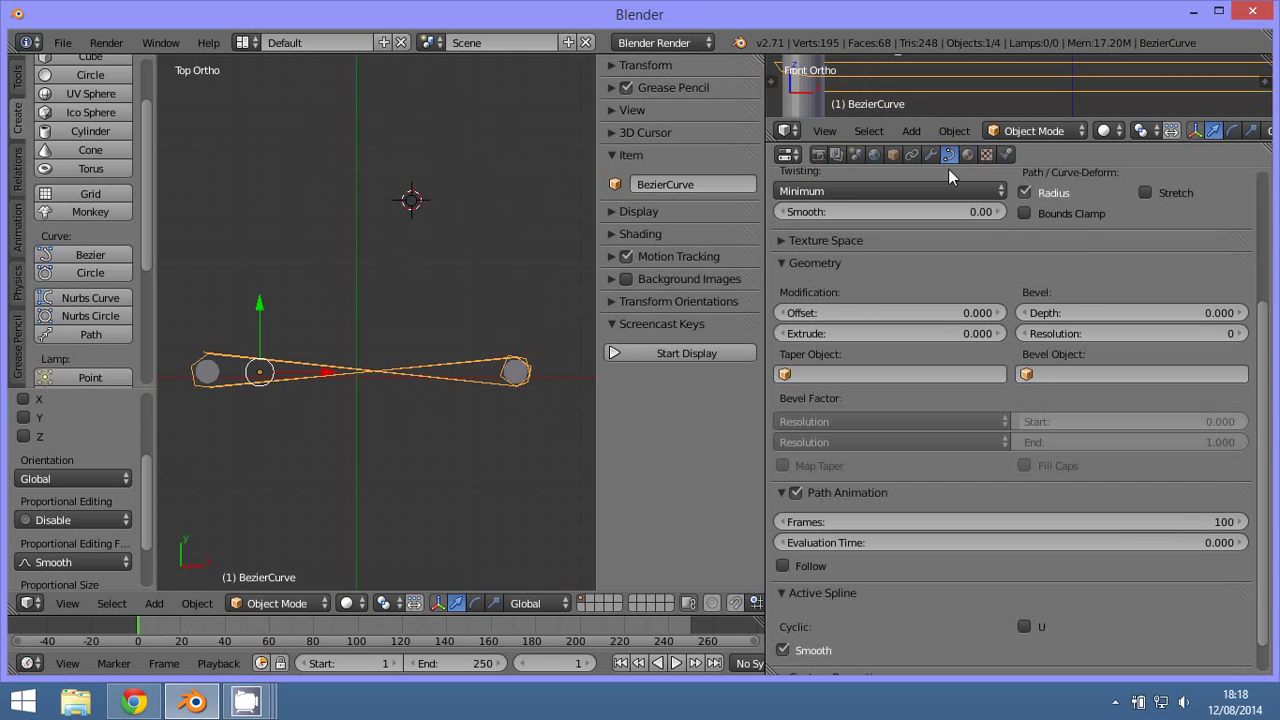
click(1034, 374)
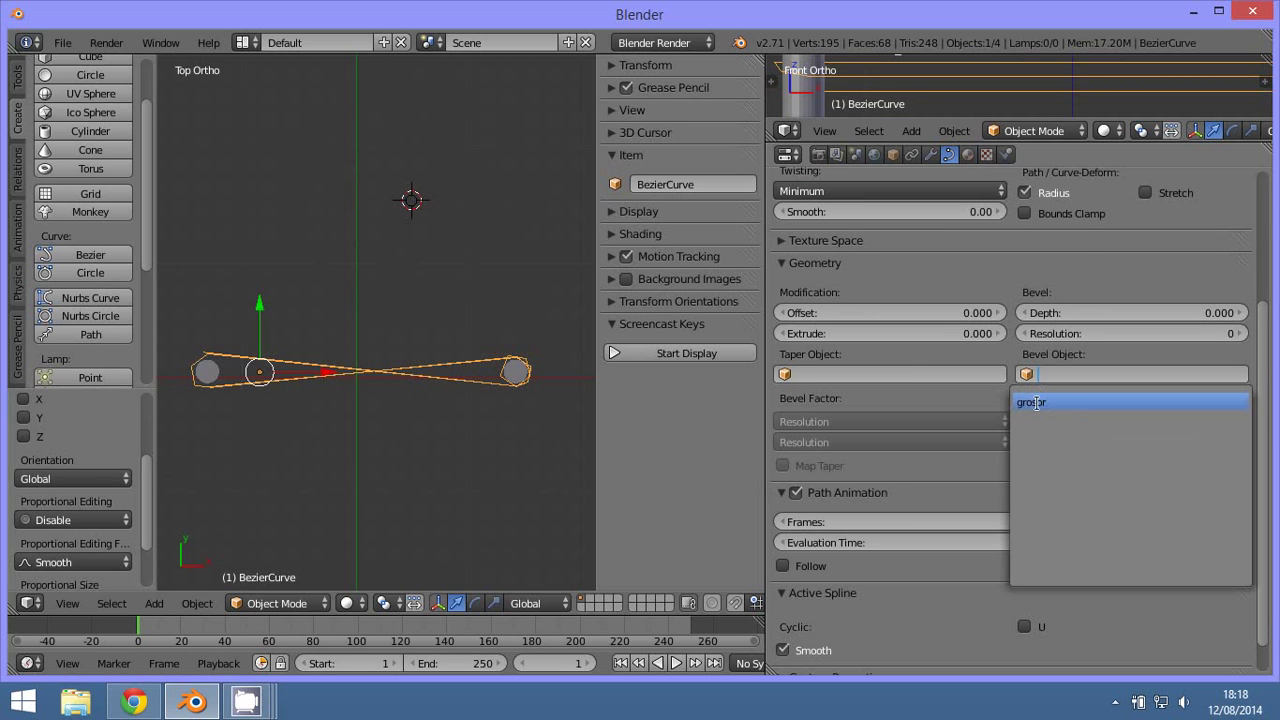
click(1054, 401)
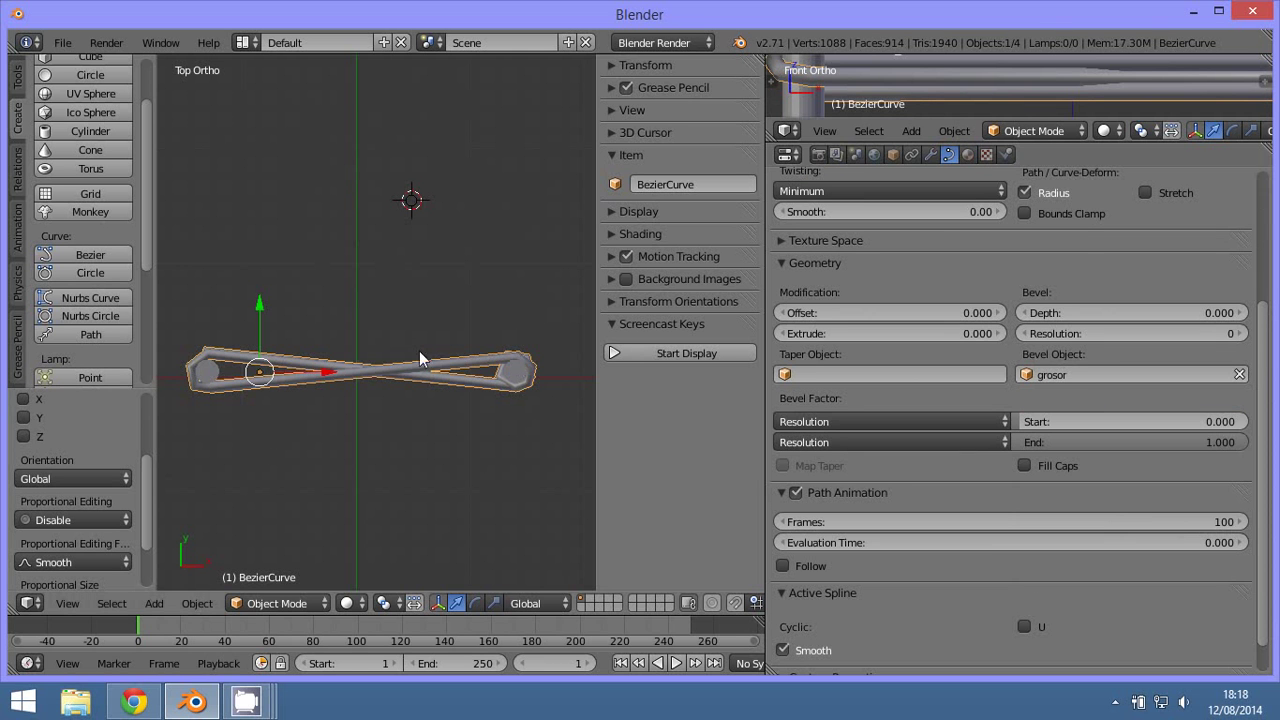
- In front view, scale the grosor circle by about 0.536 to thin the tubes
right_click(425, 203)
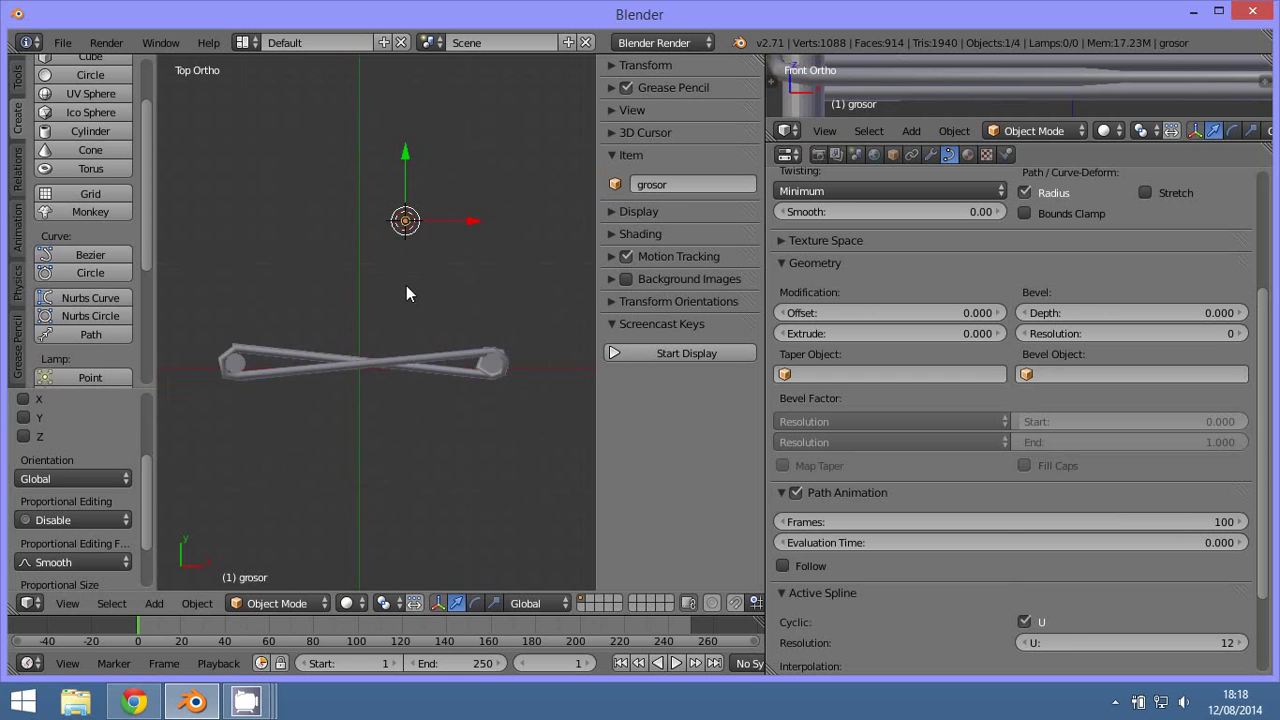
key(KP_1)
mouse_move(397, 282)
shift+middle_down()
mouse_move(384, 420)
mouse_move(406, 232)
shift+middle_up()
scroll(386, 422, up, 3)
scroll(400, 410, up, 2)
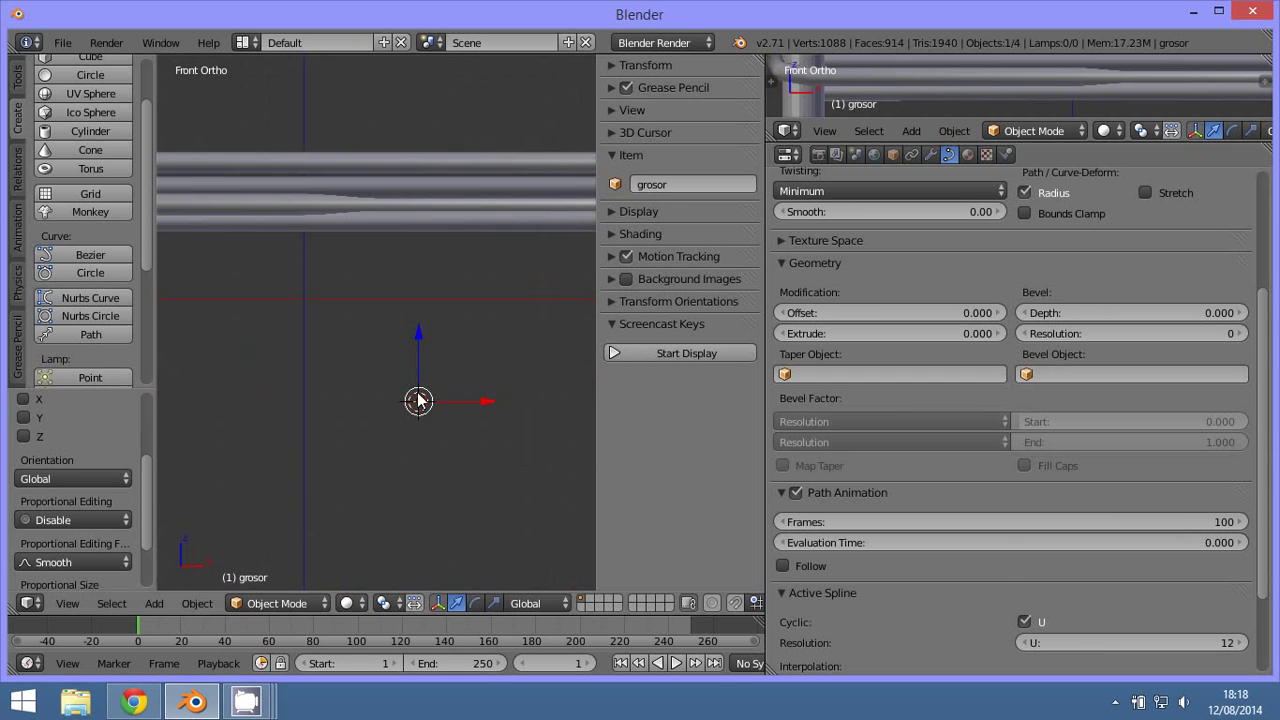
key(s)
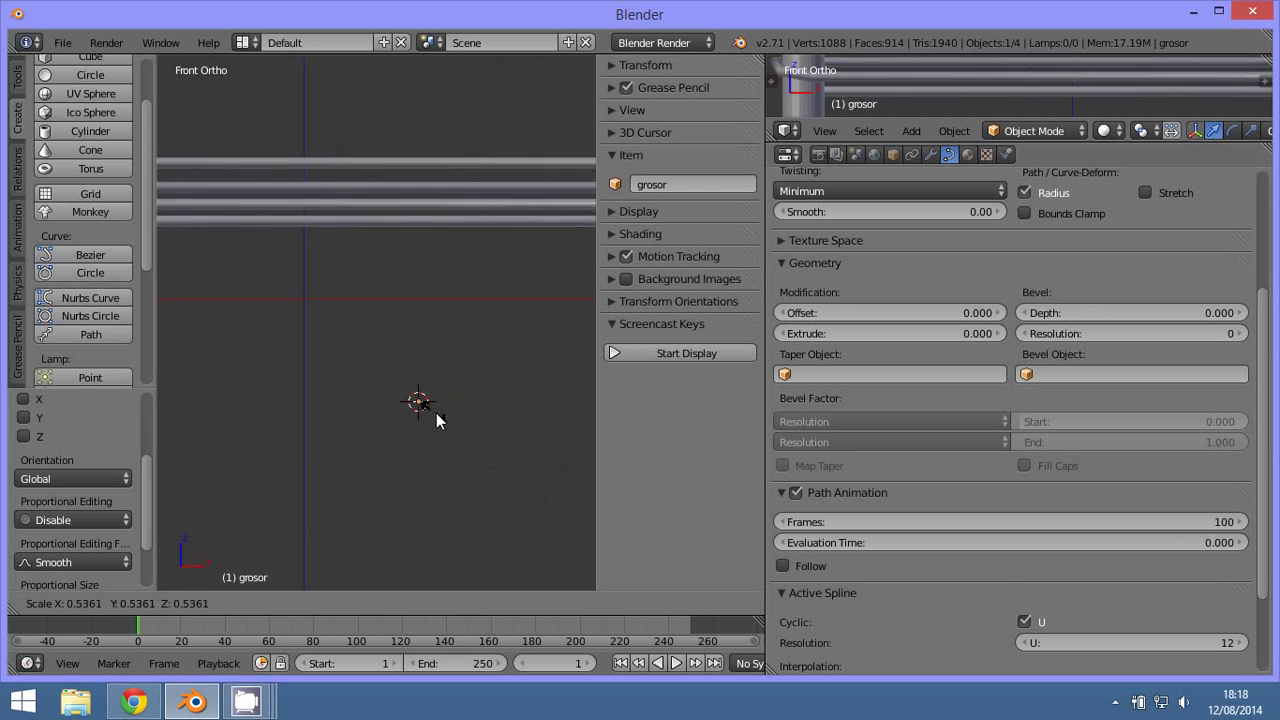
click(438, 415)
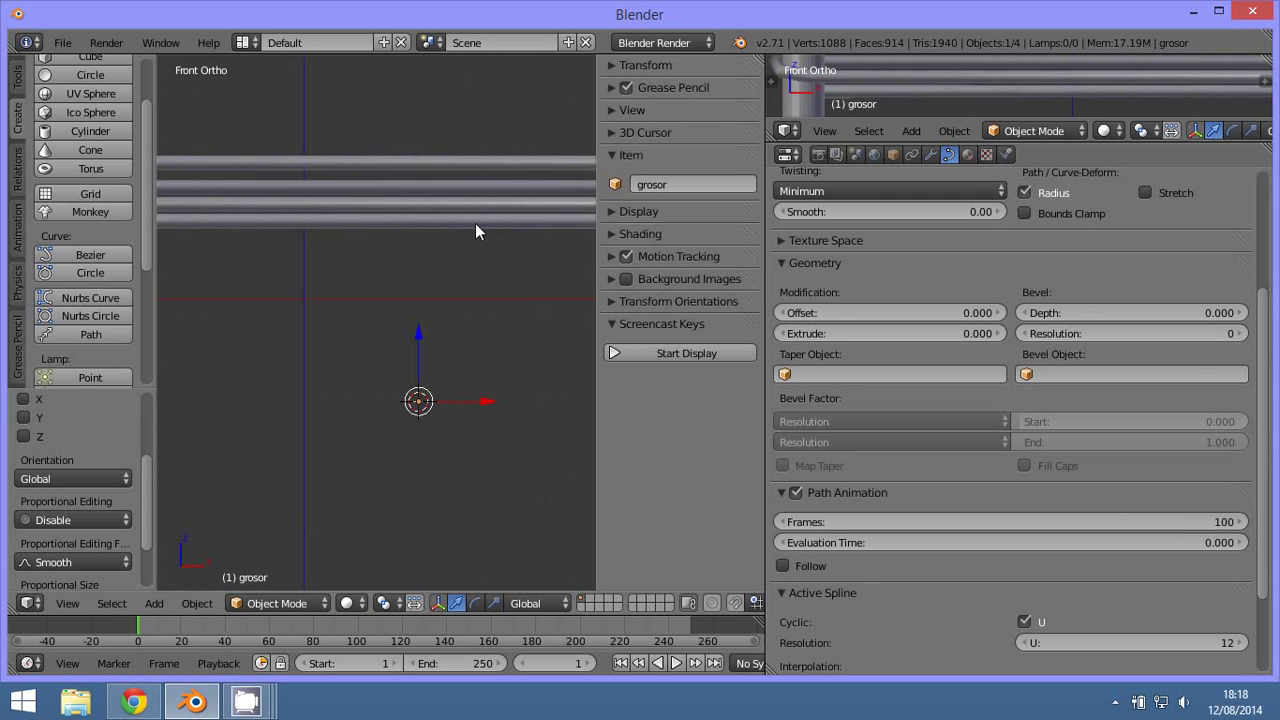
- Give BezierCurve a new material, Material.001, with a red diffuse colour
right_click(520, 169)
click(969, 154)
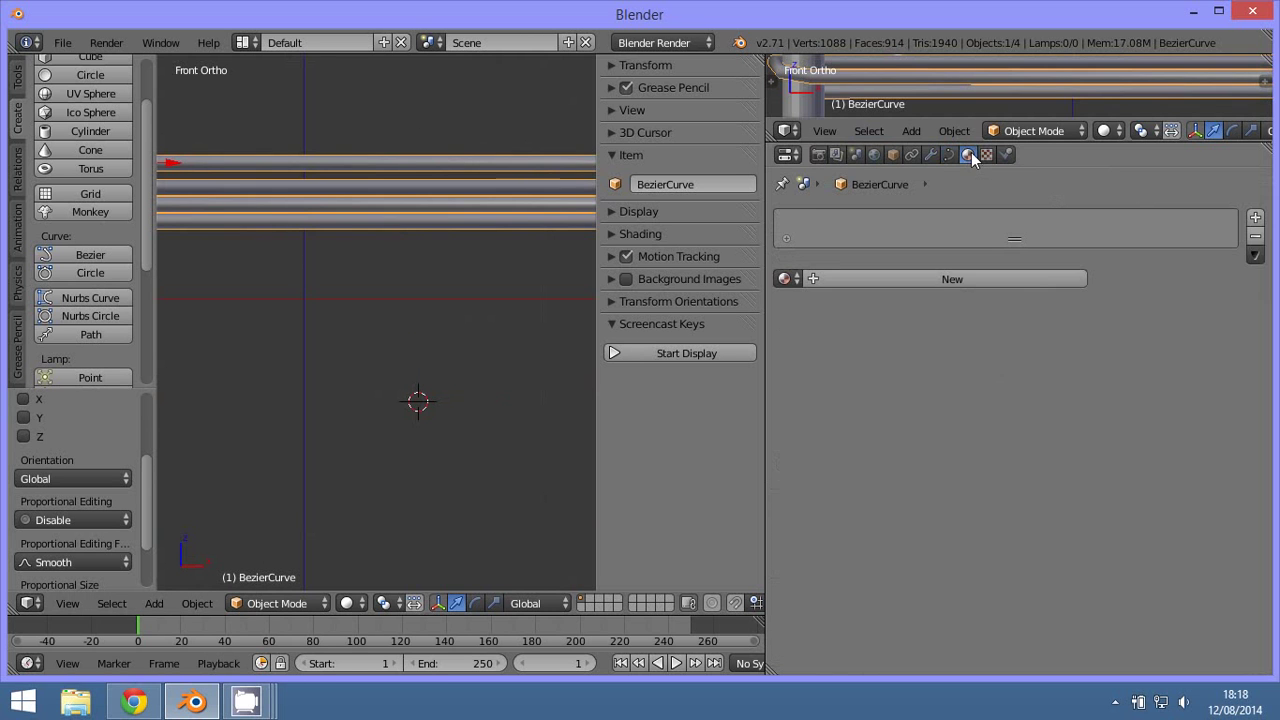
click(938, 289)
click(890, 508)
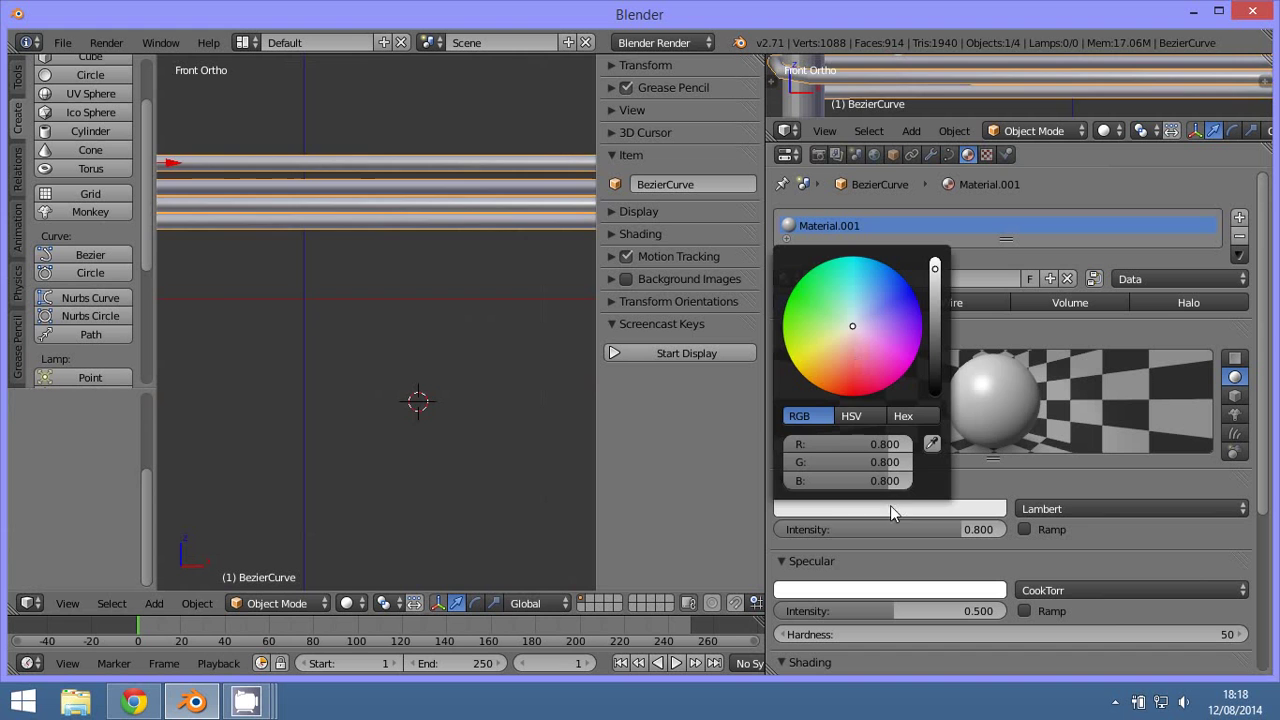
click(848, 372)
- Widen the 3D view and orbit to inspect the red tube around the posts
scroll(384, 344, down, 2)
scroll(390, 348, down, 2)
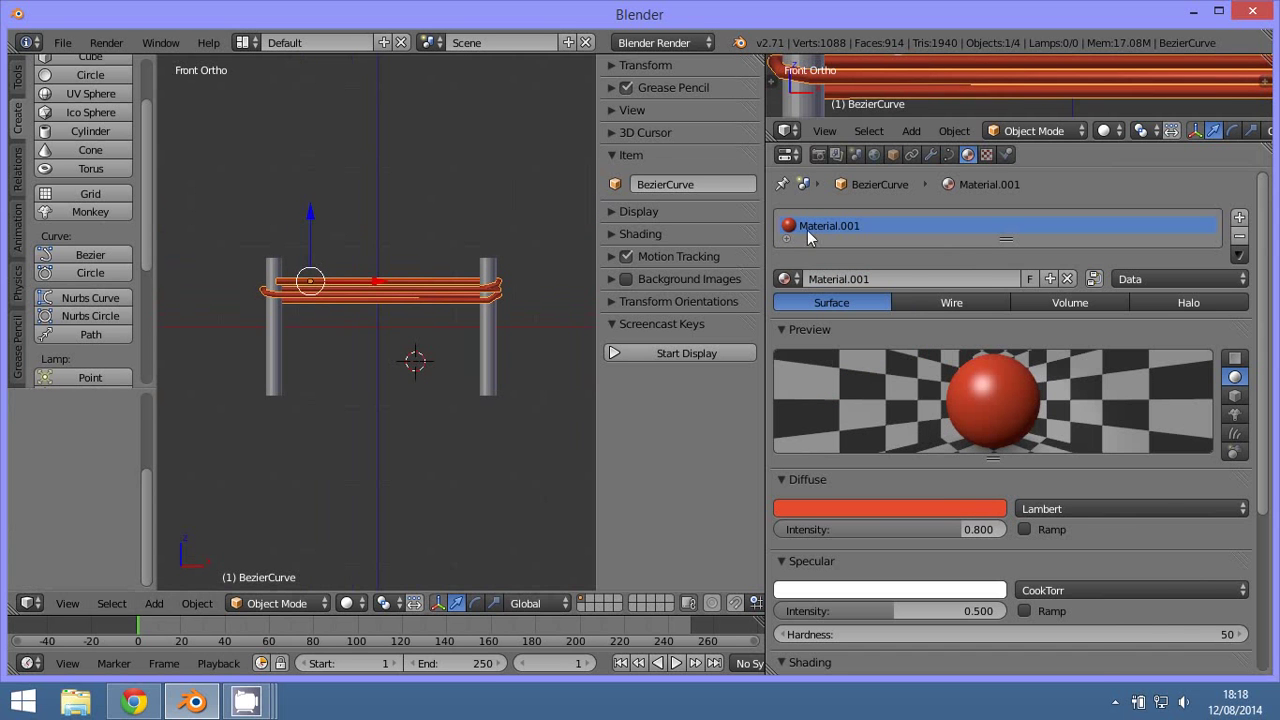
drag(766, 230, 1088, 257)
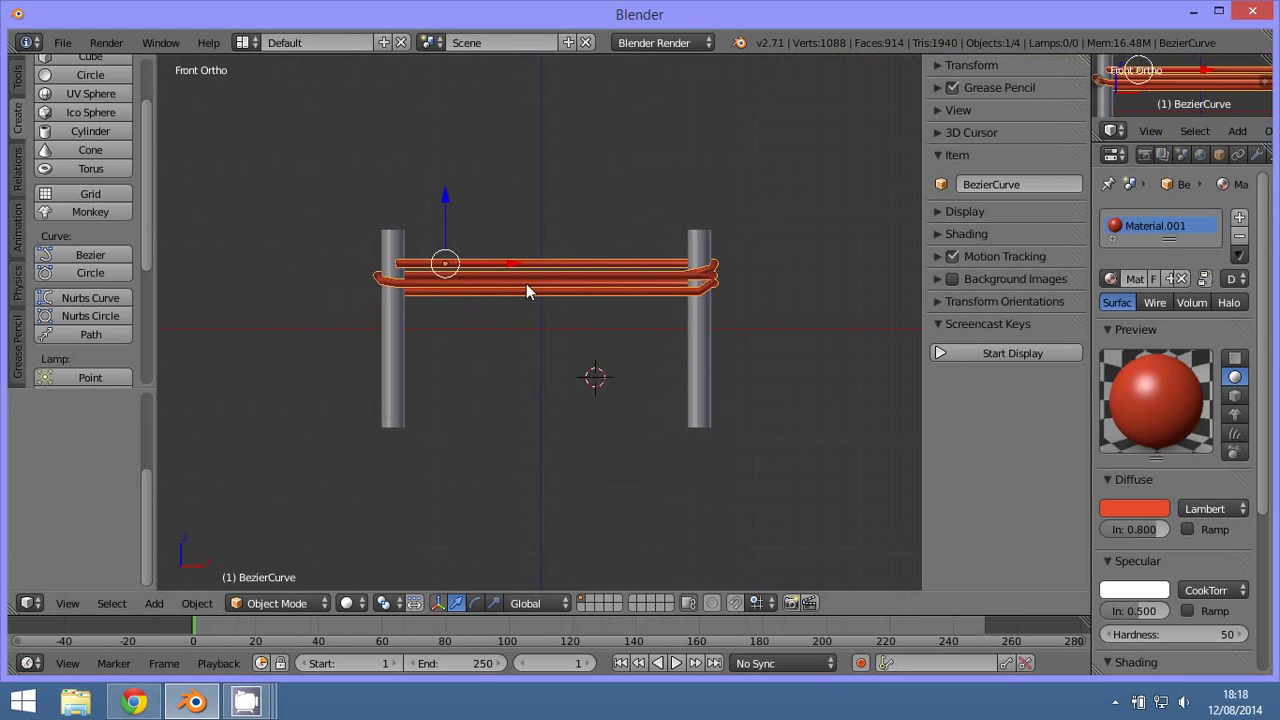
scroll(526, 283, up, 4)
scroll(544, 296, up, 1)
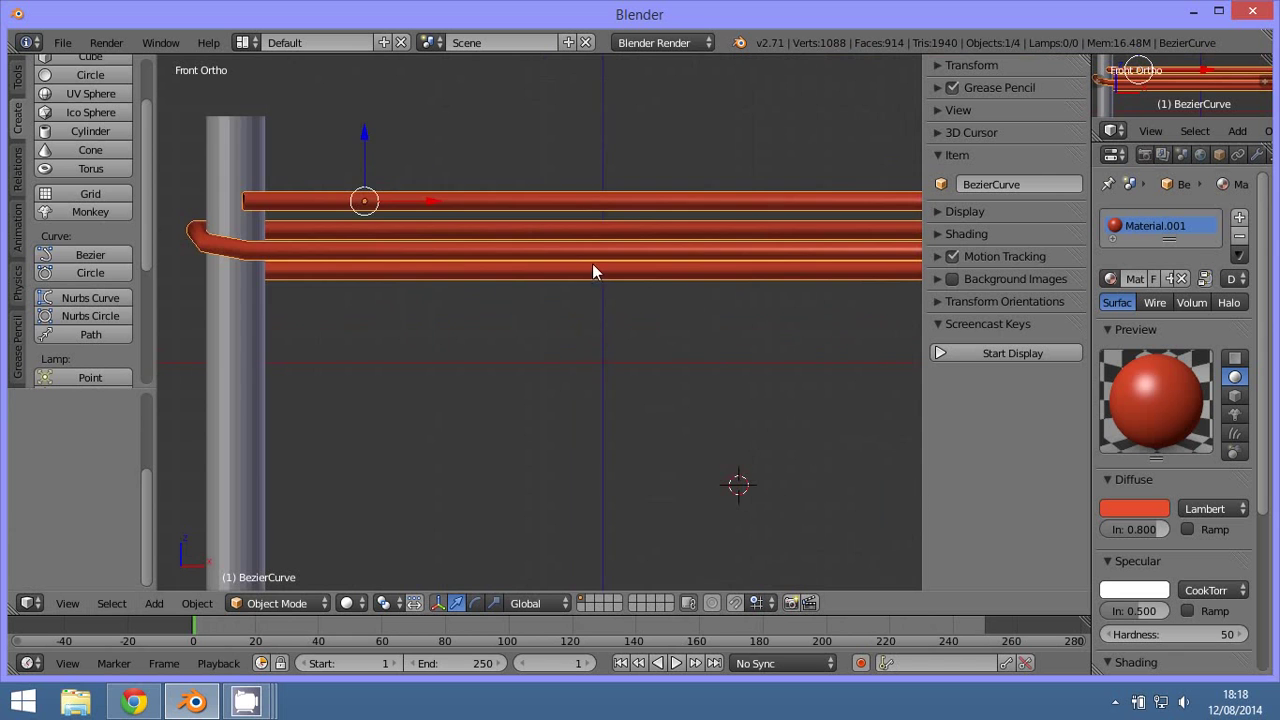
mouse_move(592, 263)
middle_down()
mouse_move(644, 328)
mouse_move(563, 384)
mouse_move(572, 402)
middle_up()
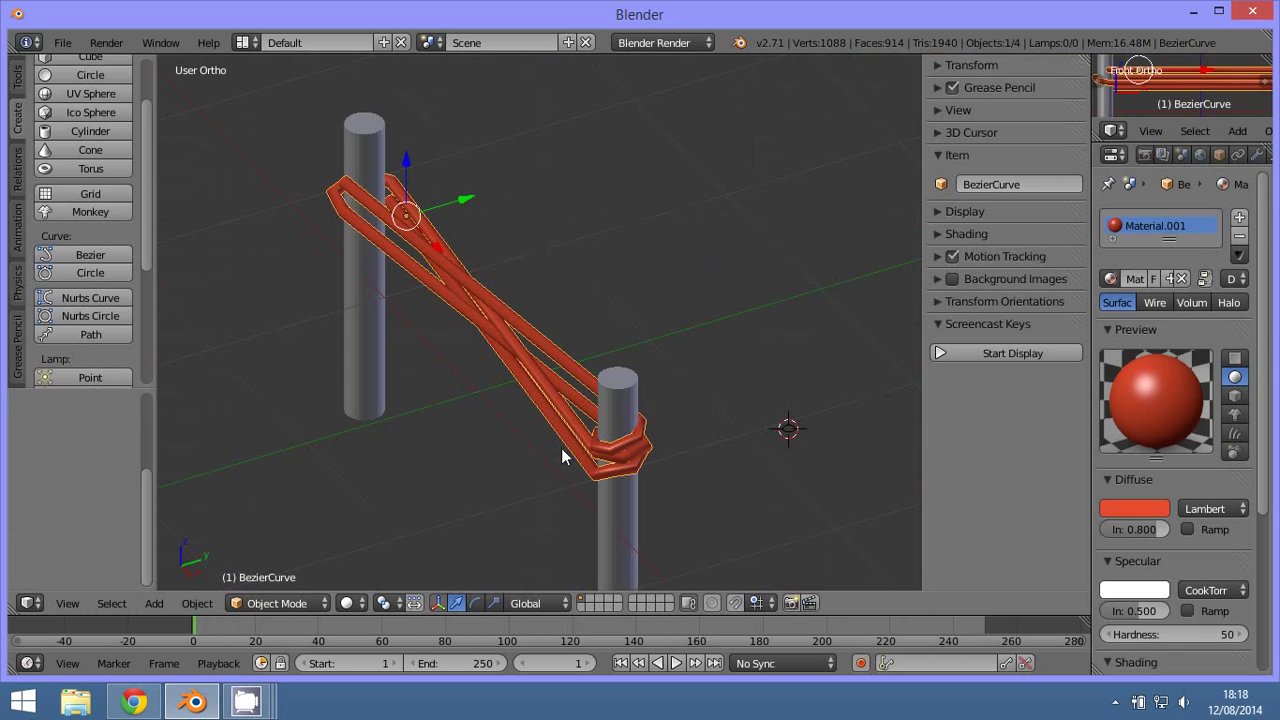
- Enter Edit Mode and convert the curve's spline type to NURBS
click(250, 603)
click(286, 560)
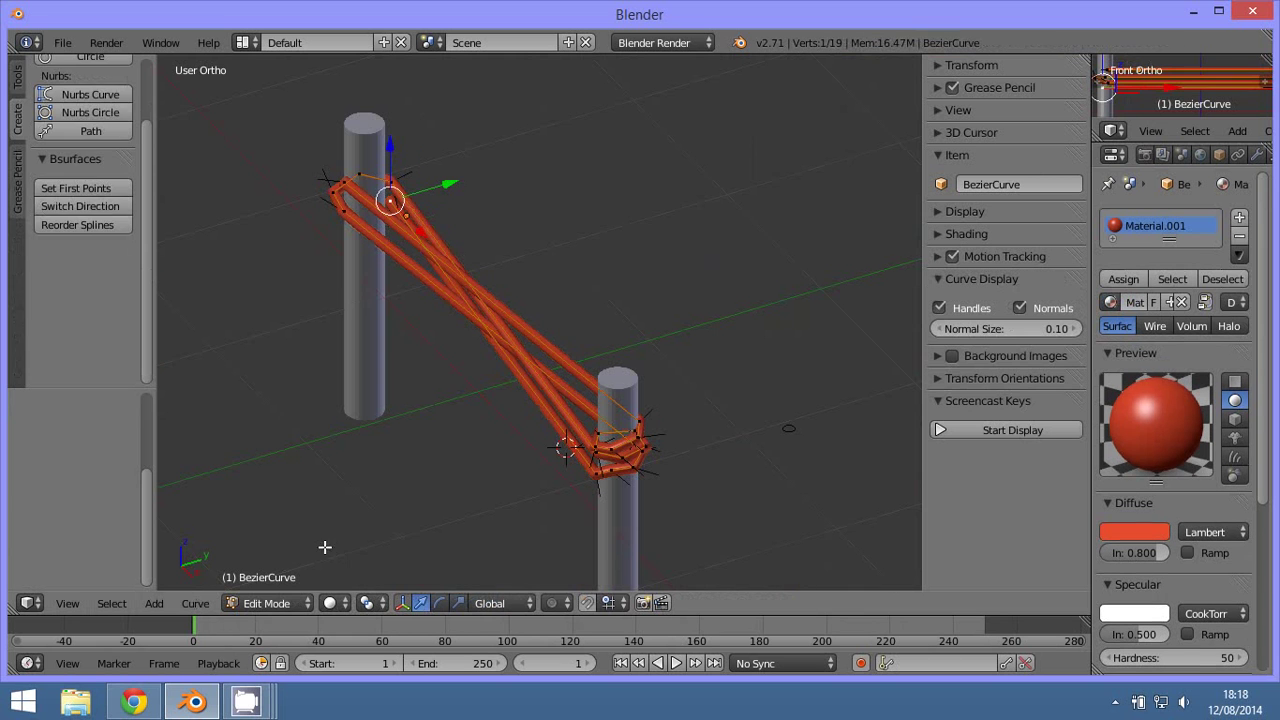
scroll(58, 165, up, 2)
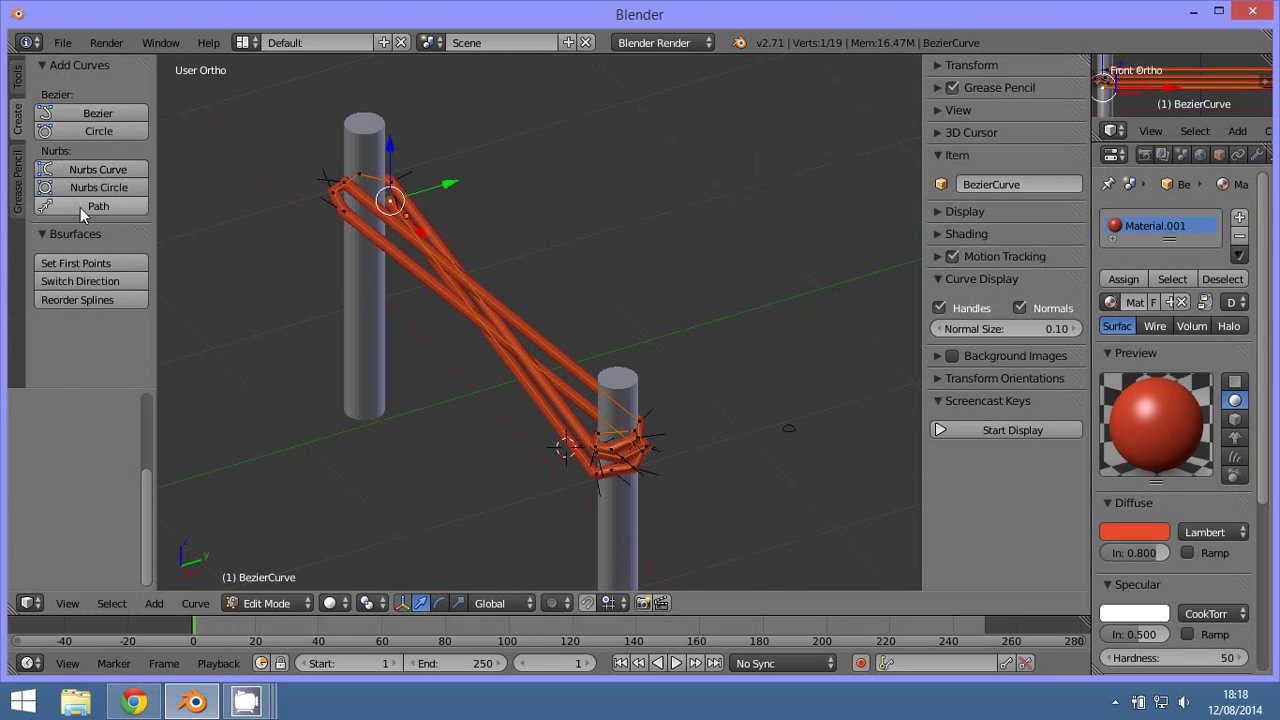
click(18, 85)
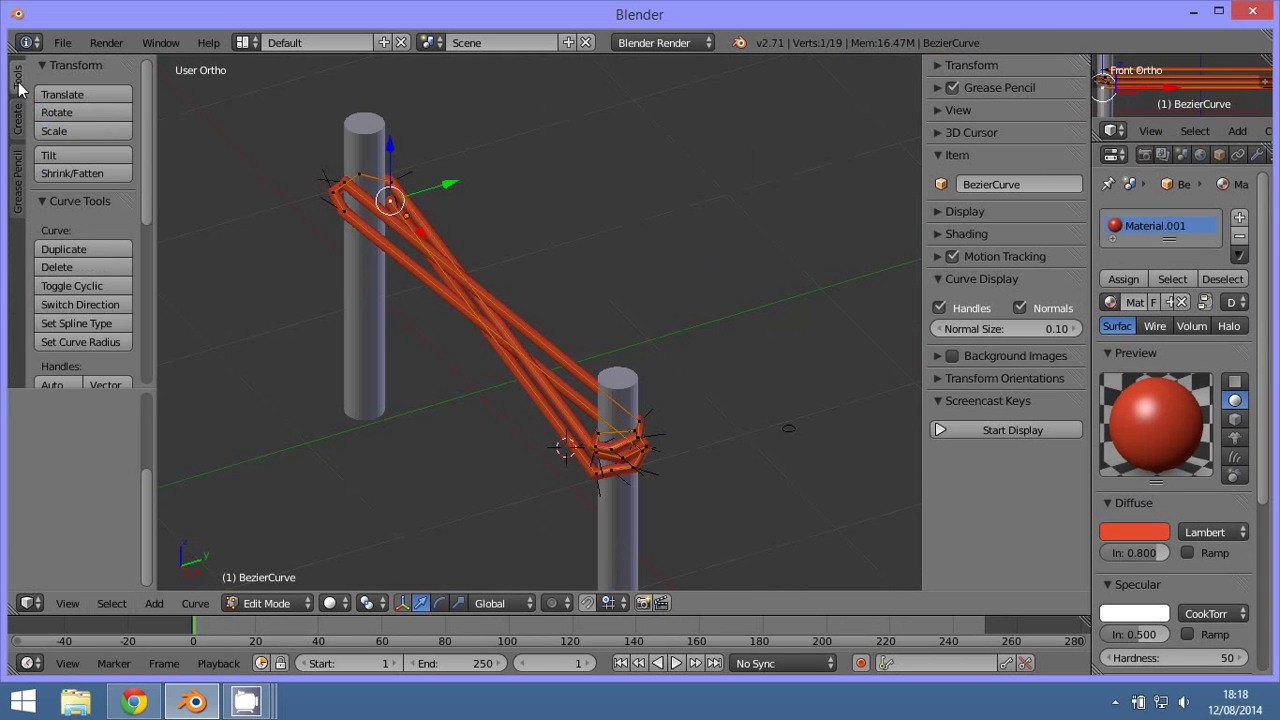
click(62, 323)
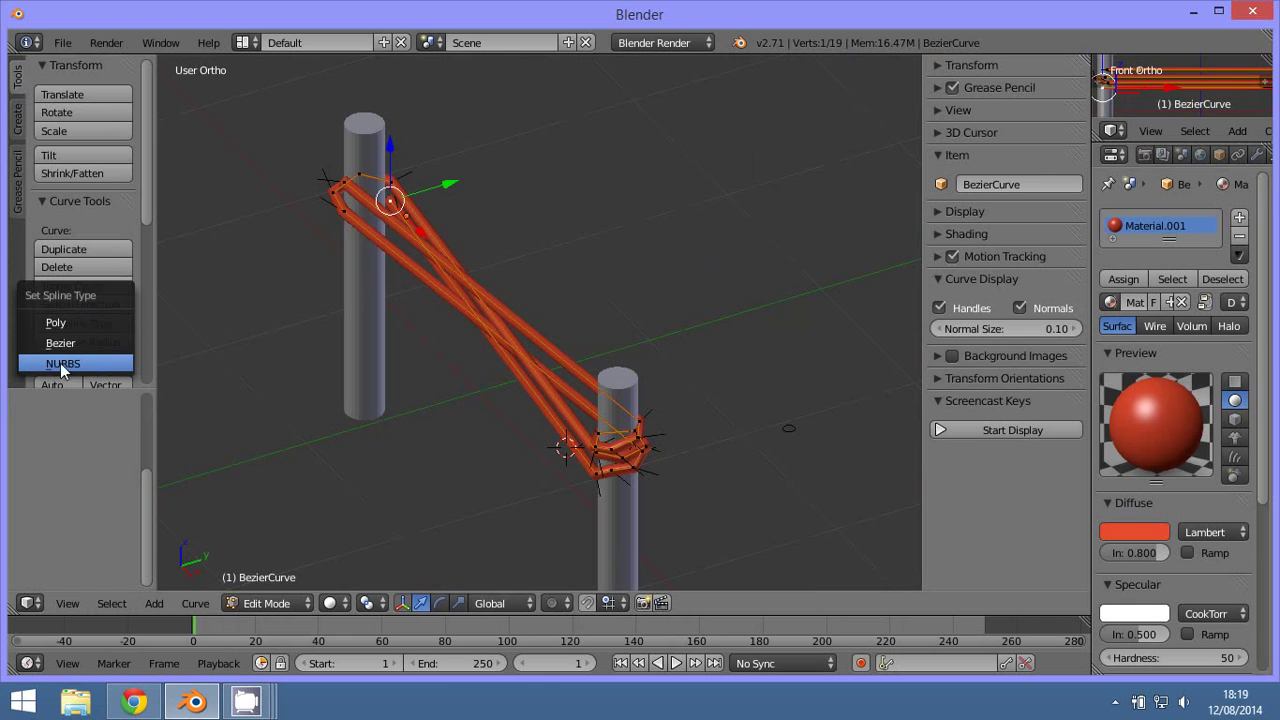
click(60, 363)
- Hide the curve's normal lines in the Curve Display settings
scroll(652, 394, up, 1)
scroll(640, 394, up, 2)
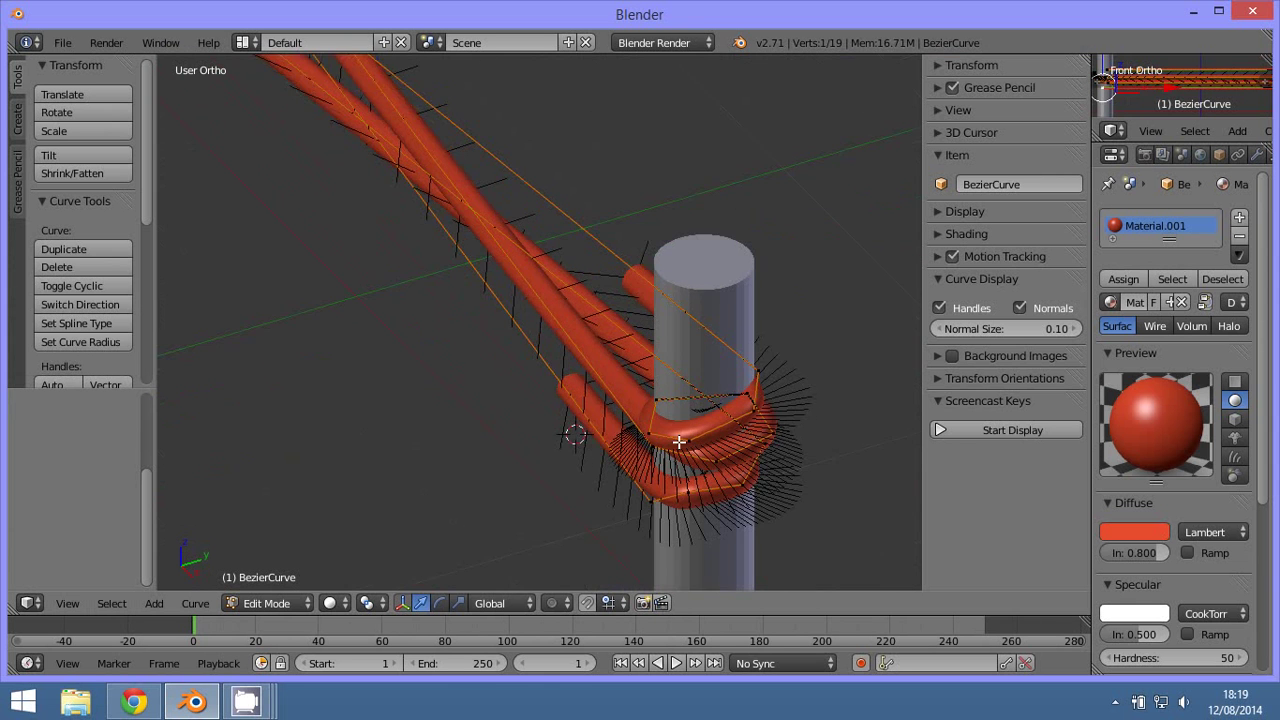
scroll(633, 393, up, 2)
scroll(633, 395, up, 2)
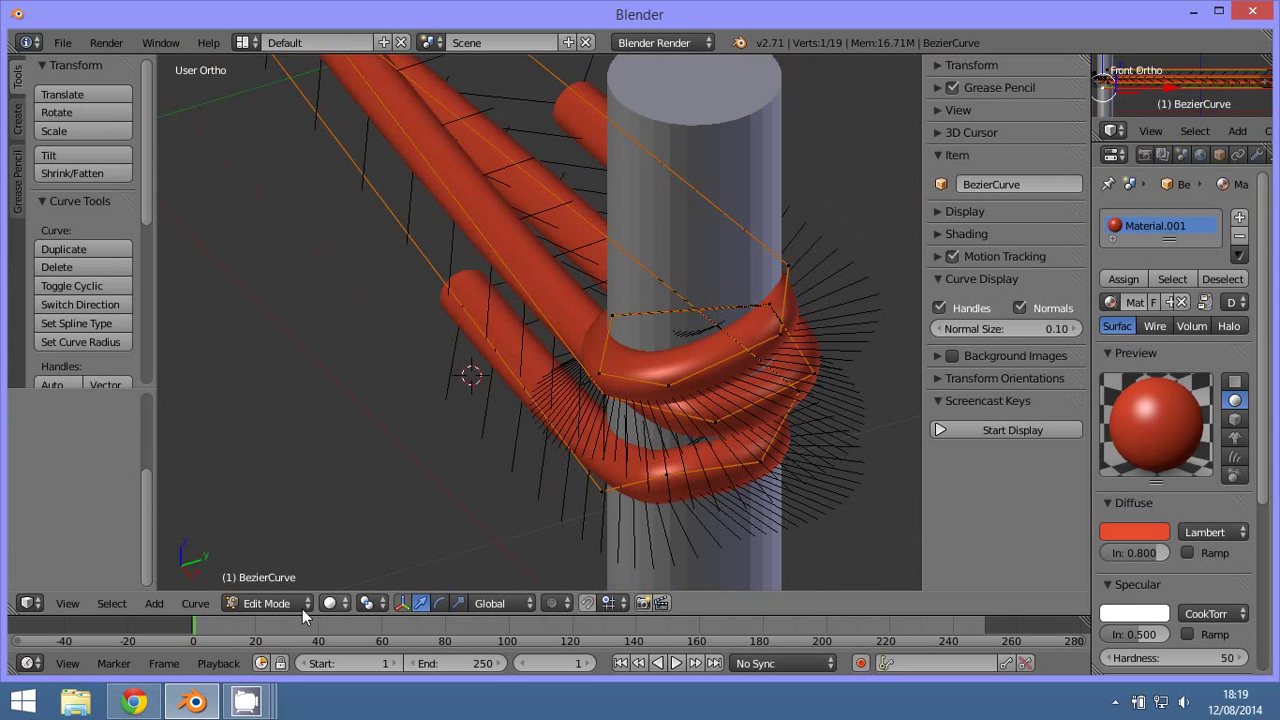
click(1020, 307)
- Nudge two control points at the right post's lower bend along Y and slightly up
right_click(605, 373)
drag(650, 357, 640, 363)
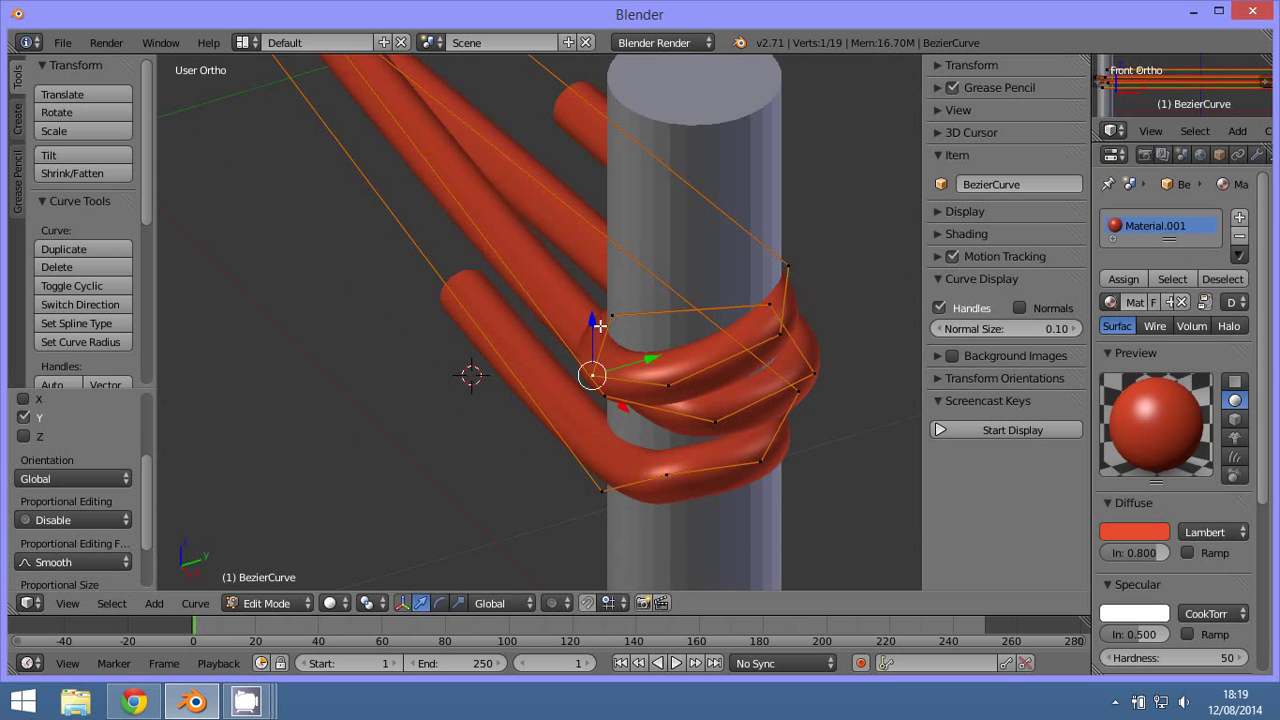
drag(599, 325, 602, 309)
right_click(710, 421)
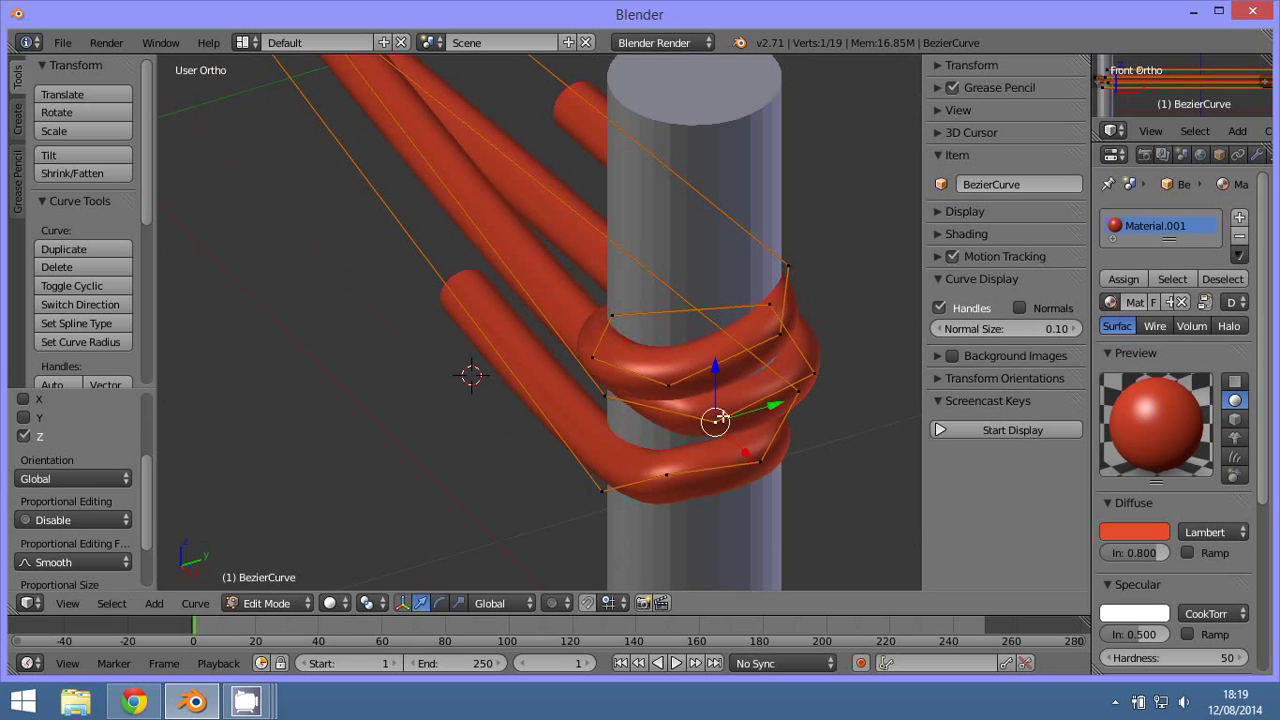
drag(752, 407, 737, 409)
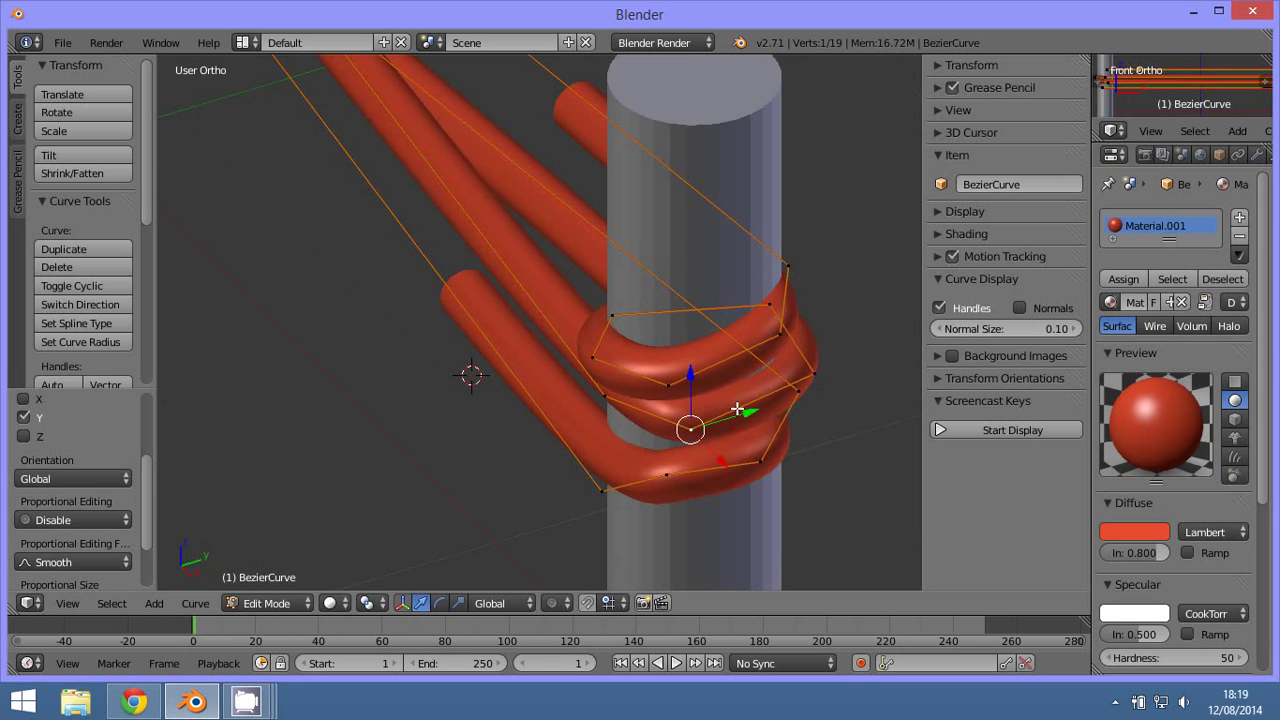
- Adjust points on the bottom loop and orbit in close to inspect the loops
right_click(602, 490)
drag(658, 474, 641, 478)
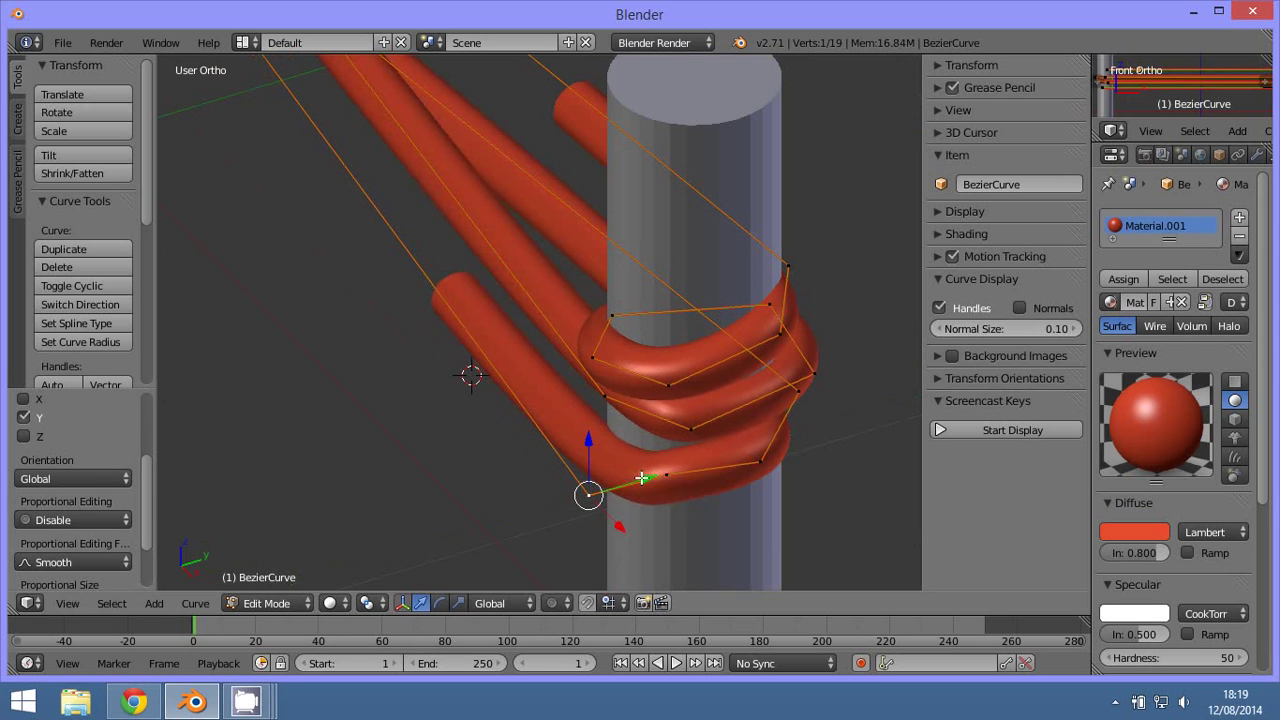
right_click(764, 472)
right_click(667, 475)
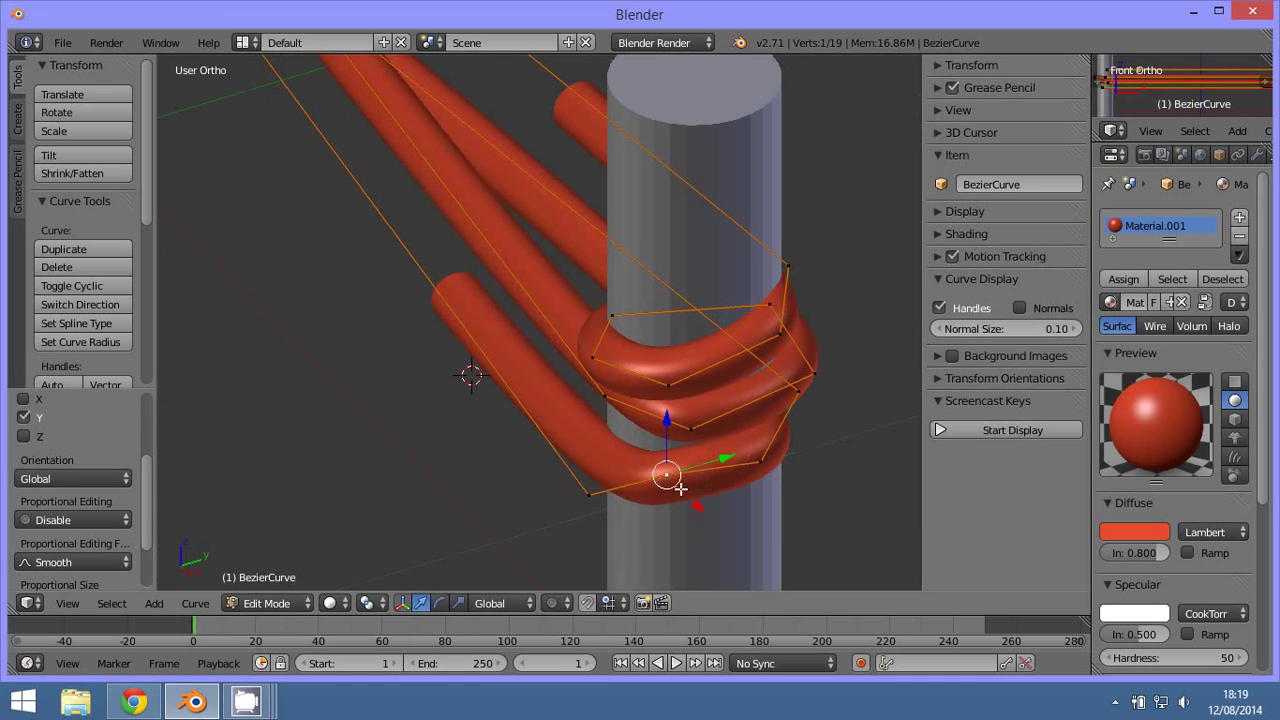
shift+middle_drag(714, 558, 744, 523)
drag(733, 466, 746, 461)
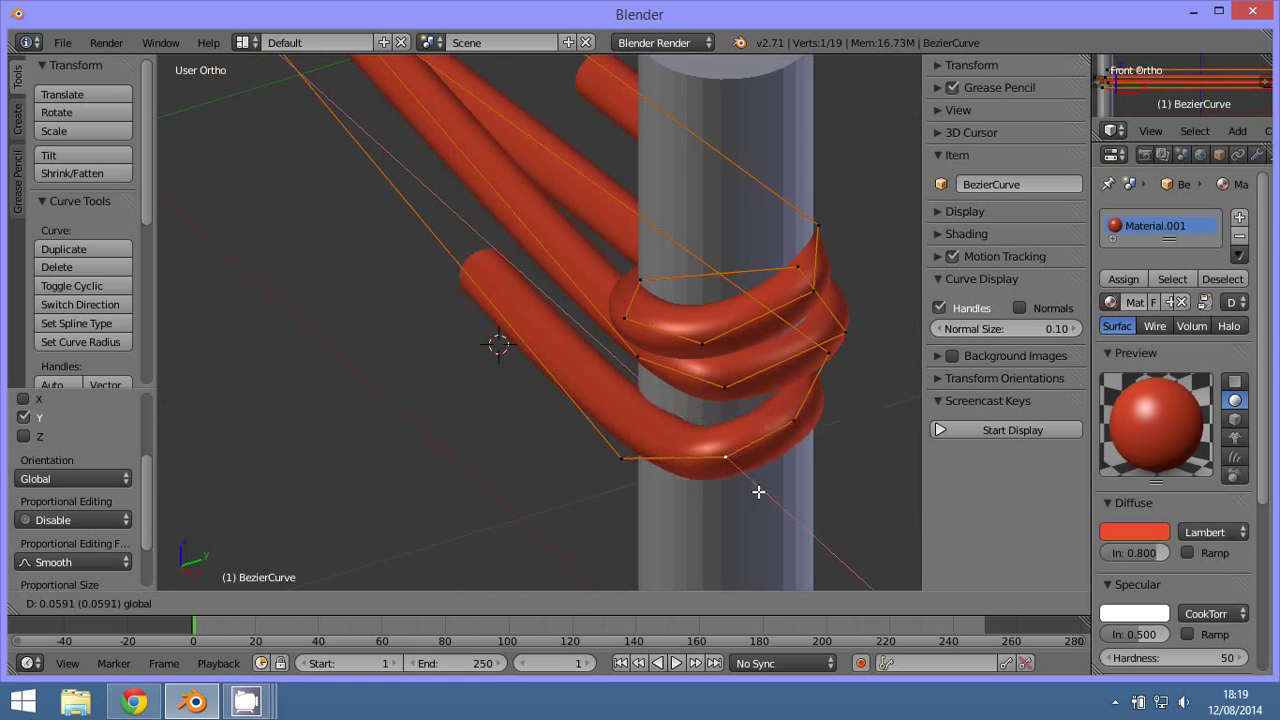
right_click(622, 452)
middle_drag(576, 400, 740, 428)
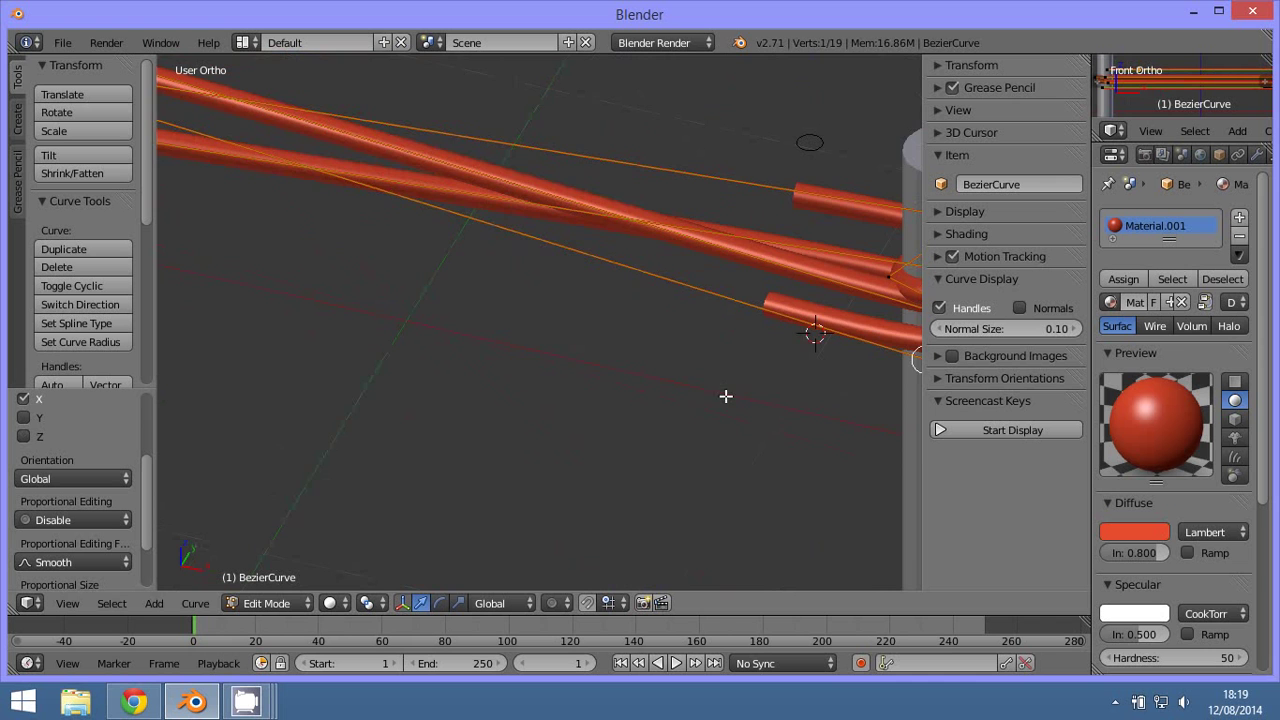
- In front wireframe view, zoom onto the post's loops and move a bend point vertically
key(KP_1)
scroll(726, 394, down, 5)
scroll(714, 436, up, 3)
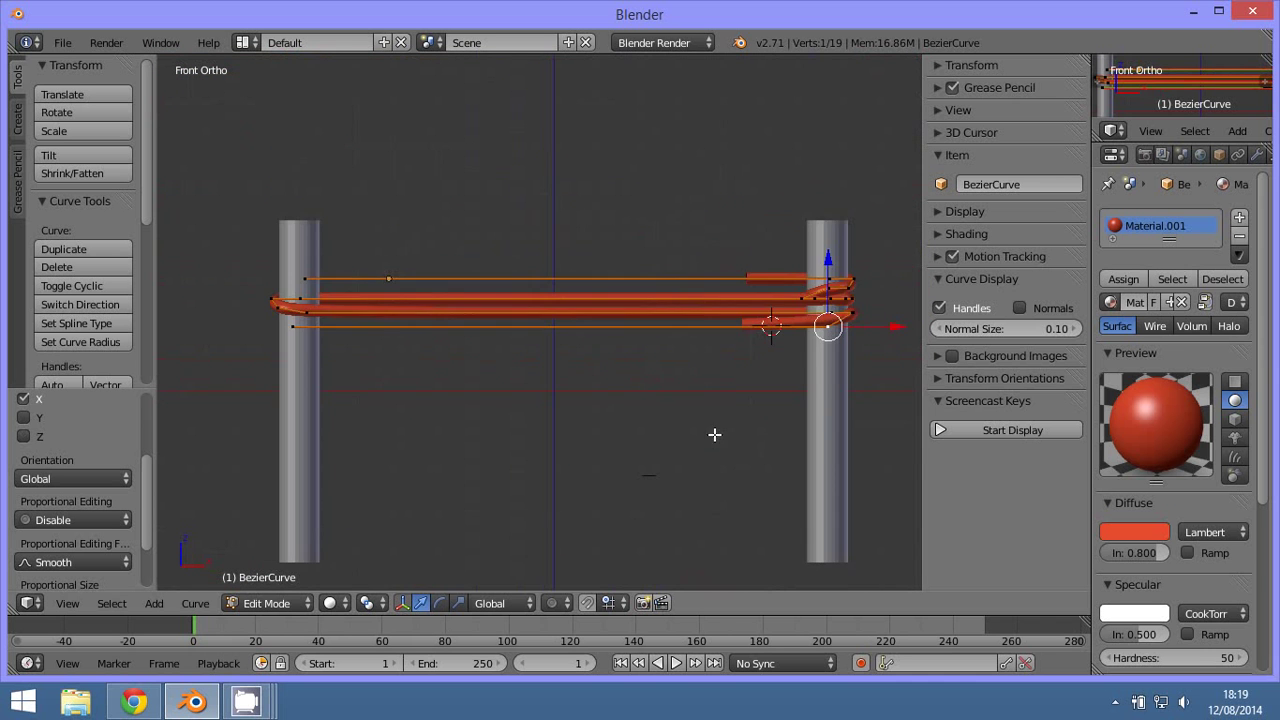
scroll(623, 491, up, 2)
scroll(623, 491, up, 3)
shift+middle_drag(623, 491, 486, 431)
scroll(668, 418, up, 2)
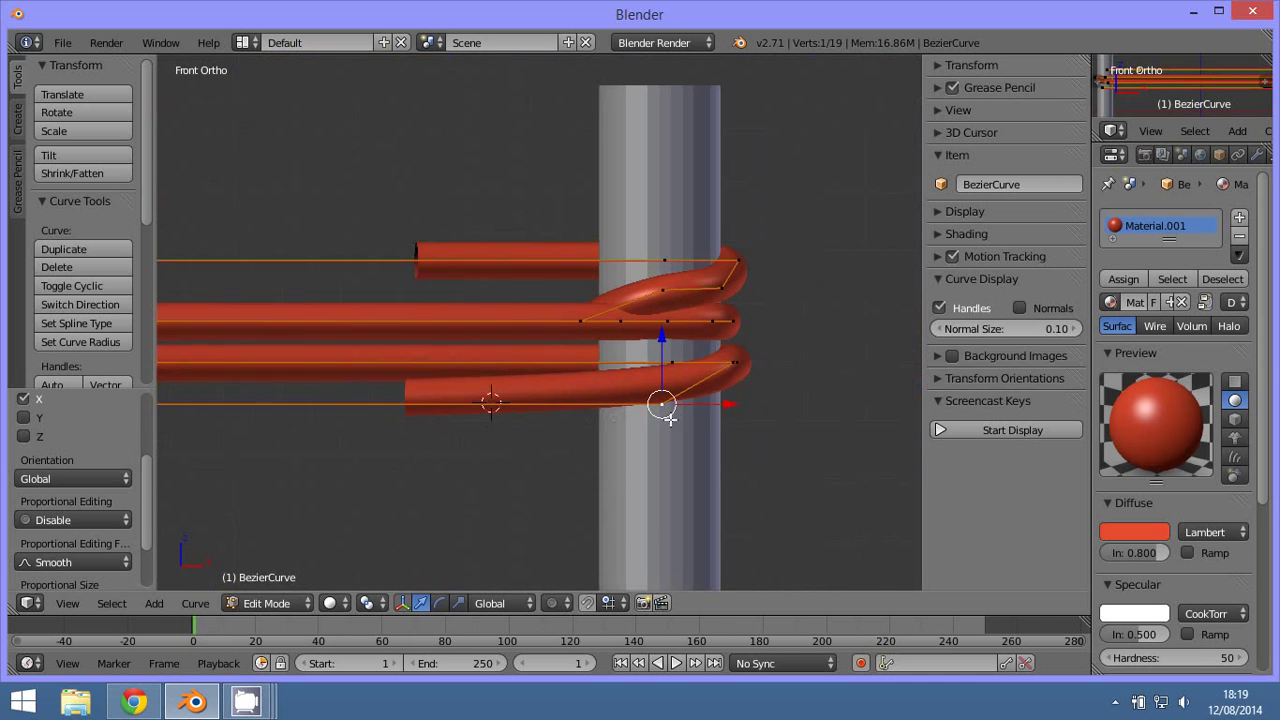
scroll(668, 418, up, 2)
scroll(620, 440, up, 1)
key(z)
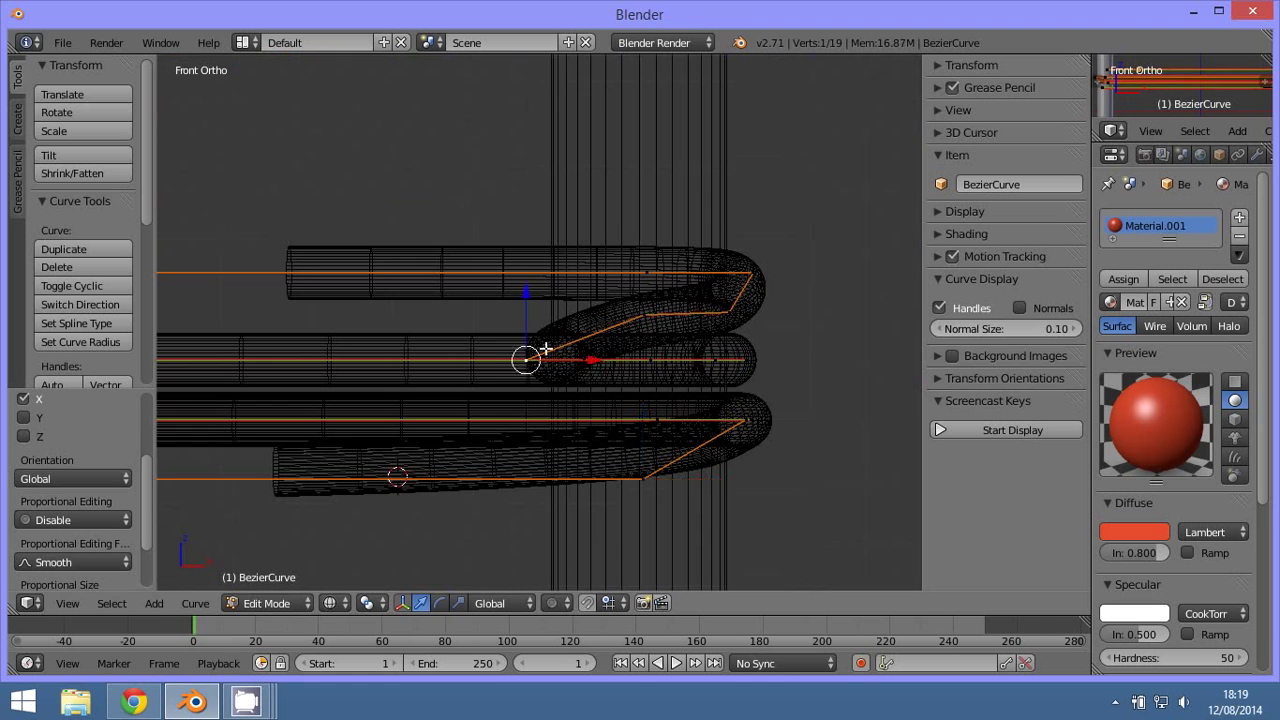
key(z)
key(g)
key(z)
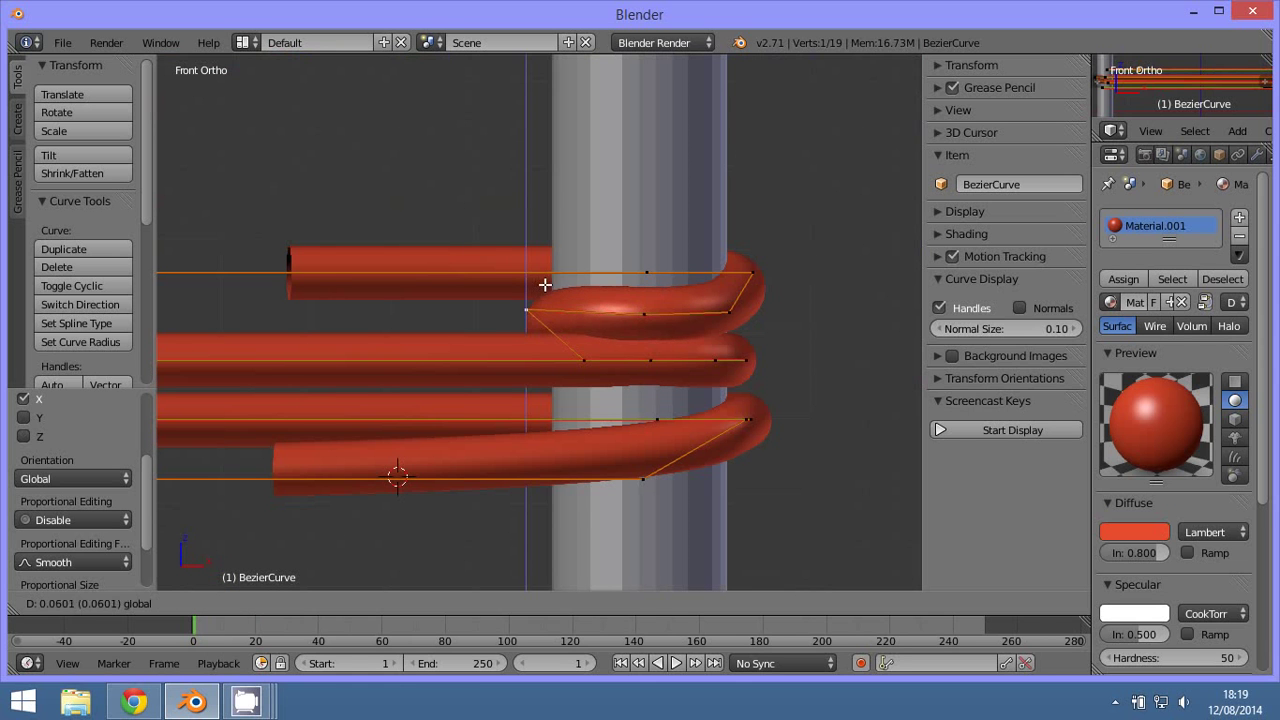
click(545, 285)
- Move a top-bend handle and lower a middle-tube point vertically
right_click(729, 312)
right_click(584, 358)
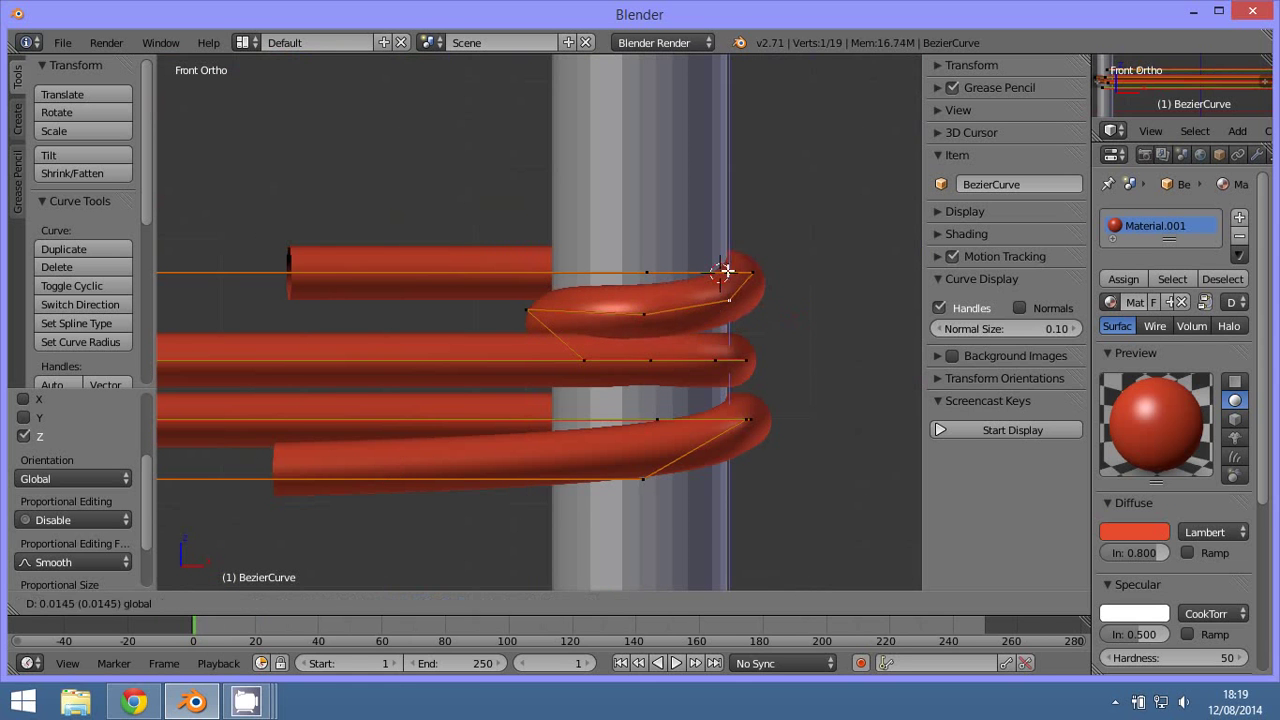
key(g)
click(576, 342)
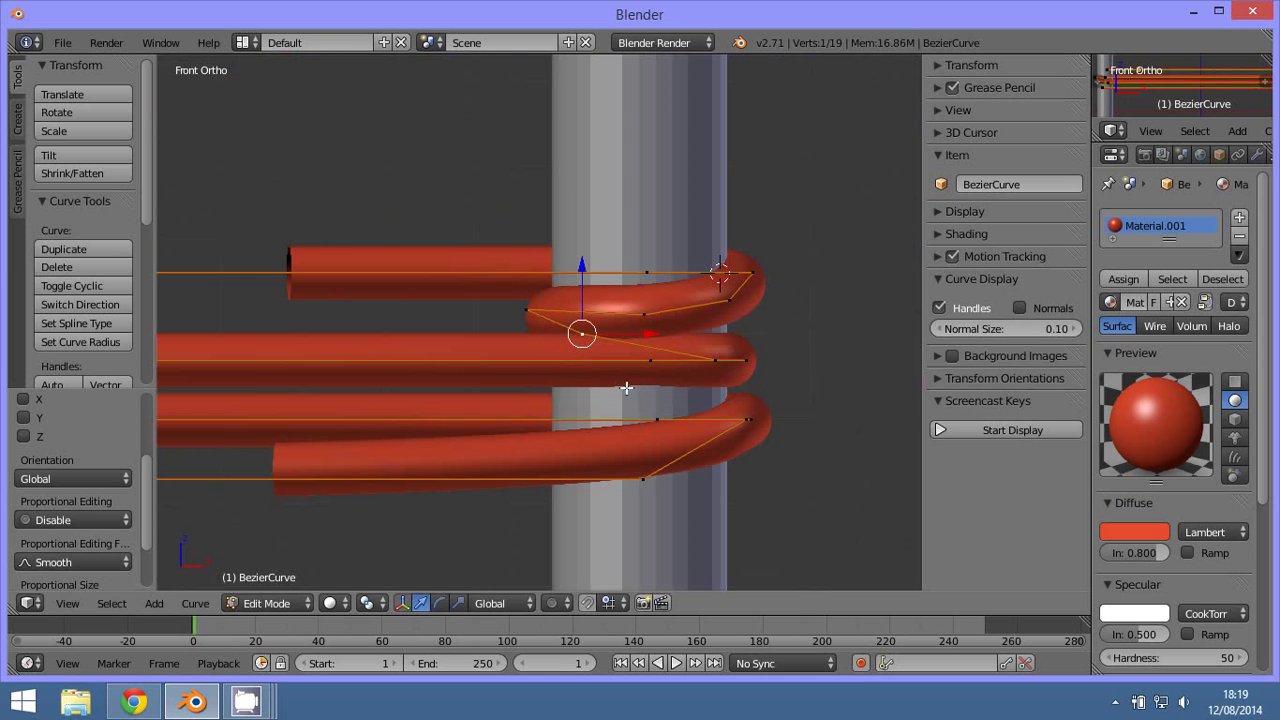
right_click(652, 368)
key(g)
key(z)
click(712, 346)
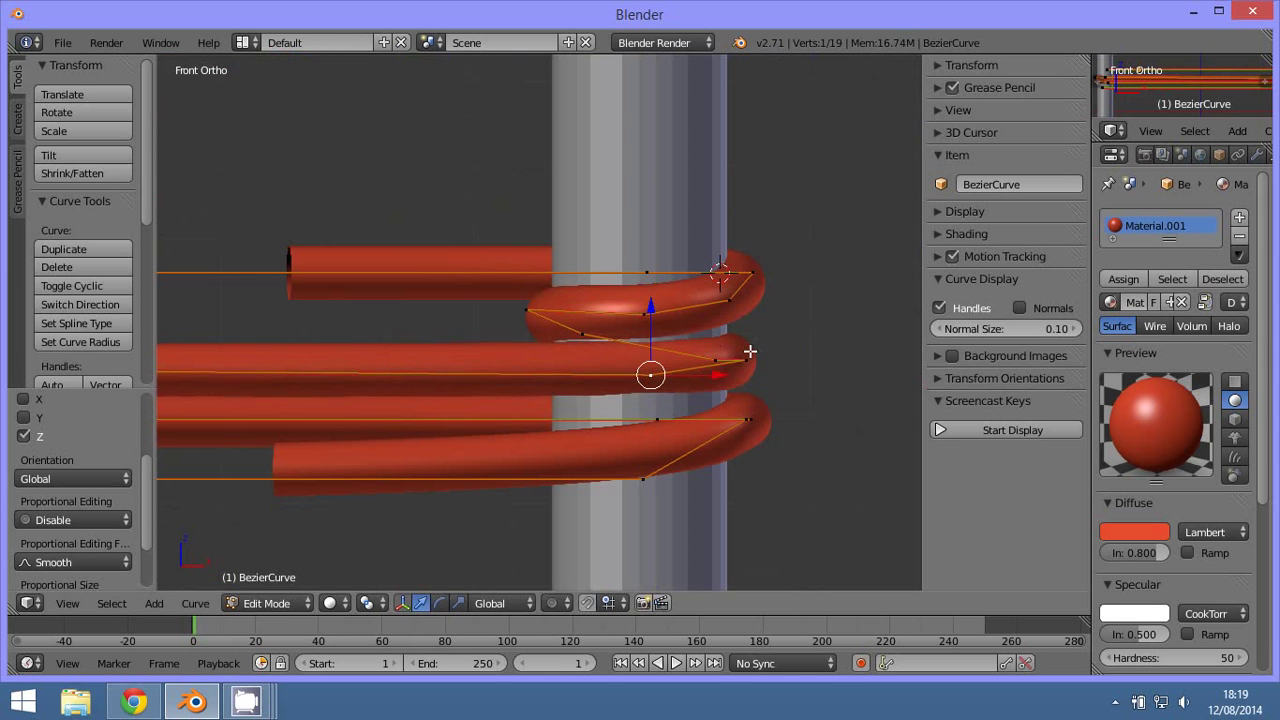
- Lower the handle on the top bend vertically
right_click(748, 355)
right_click(752, 287)
key(g)
key(z)
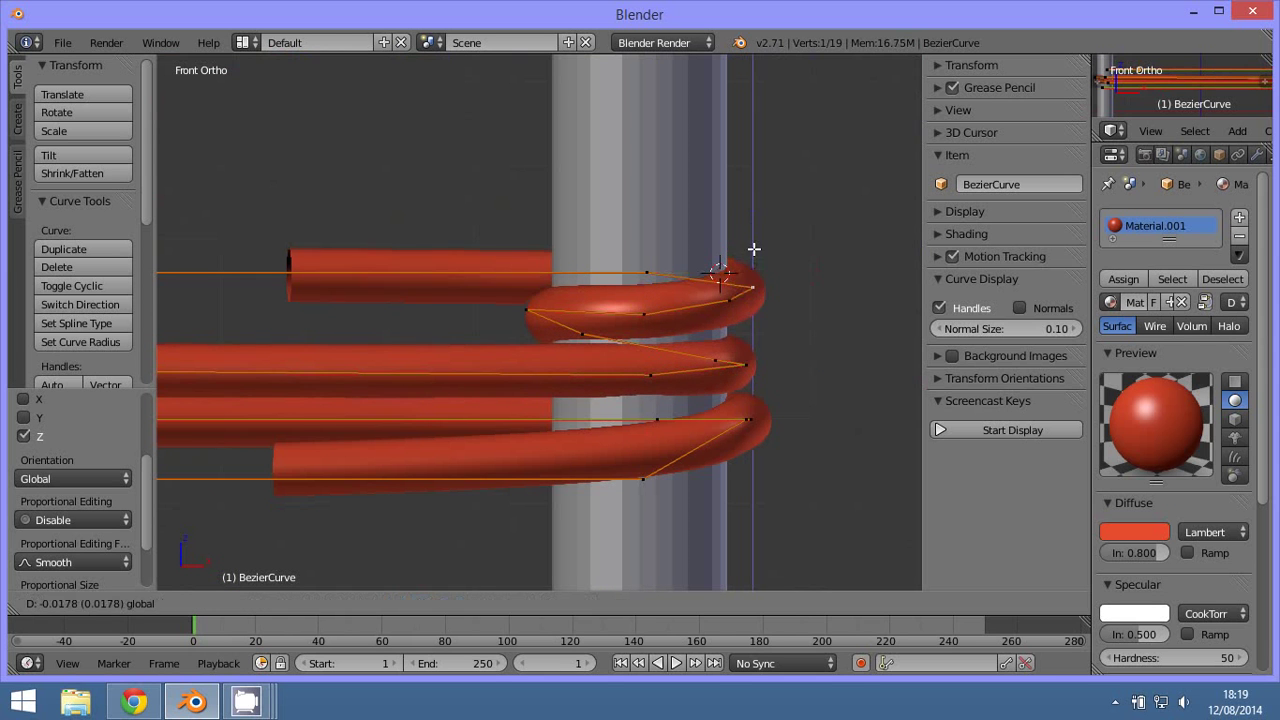
click(754, 241)
- Pan to the left post and nudge a bend point there vertically
scroll(706, 311, down, 5)
ctrl+scroll(700, 374, up, 3)
scroll(537, 409, down, 2)
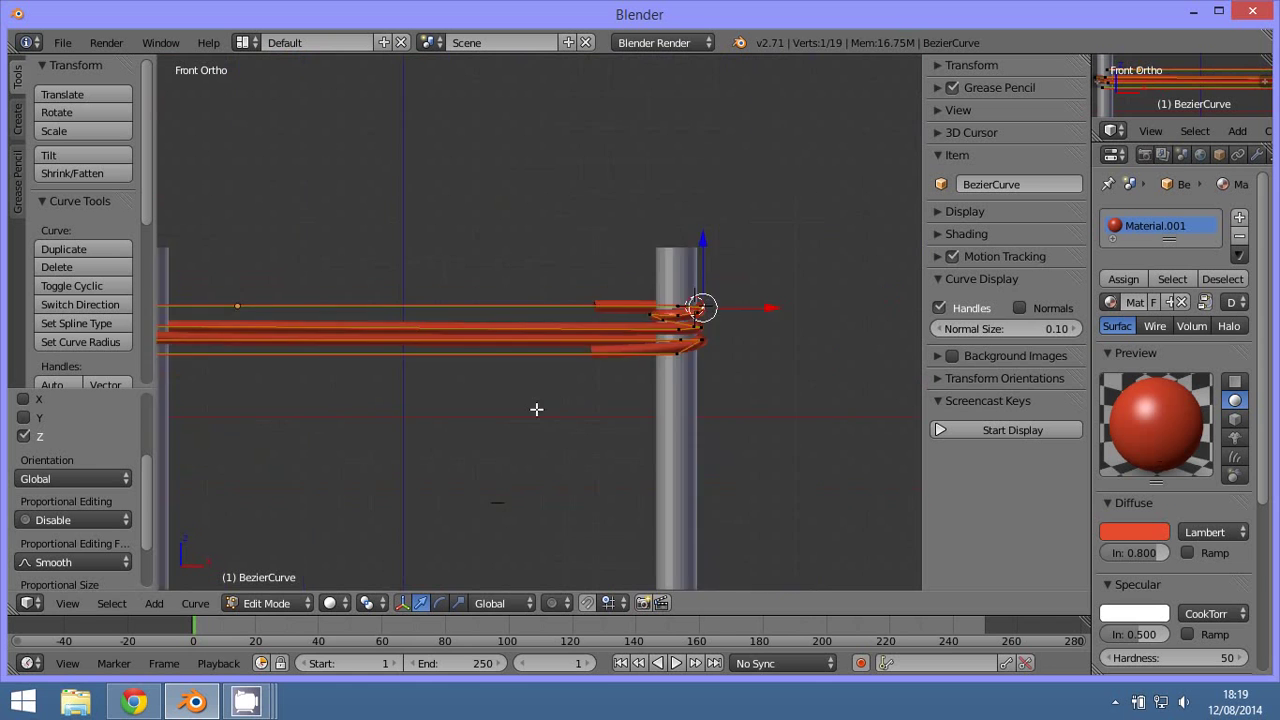
ctrl+scroll(576, 385, up, 3)
ctrl+scroll(576, 385, up, 3)
scroll(474, 420, up, 2)
ctrl+scroll(563, 351, up, 2)
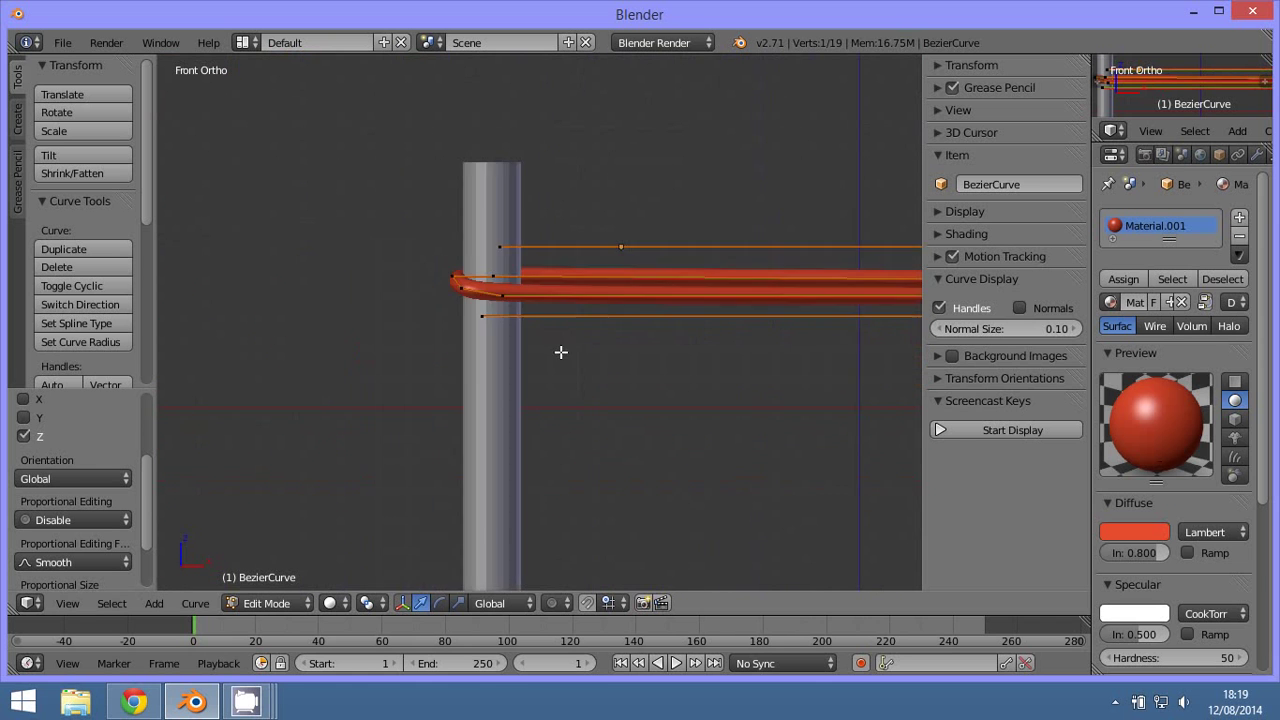
scroll(481, 294, up, 6)
shift+middle_drag(481, 294, 569, 404)
right_click(513, 340)
key(g)
key(z)
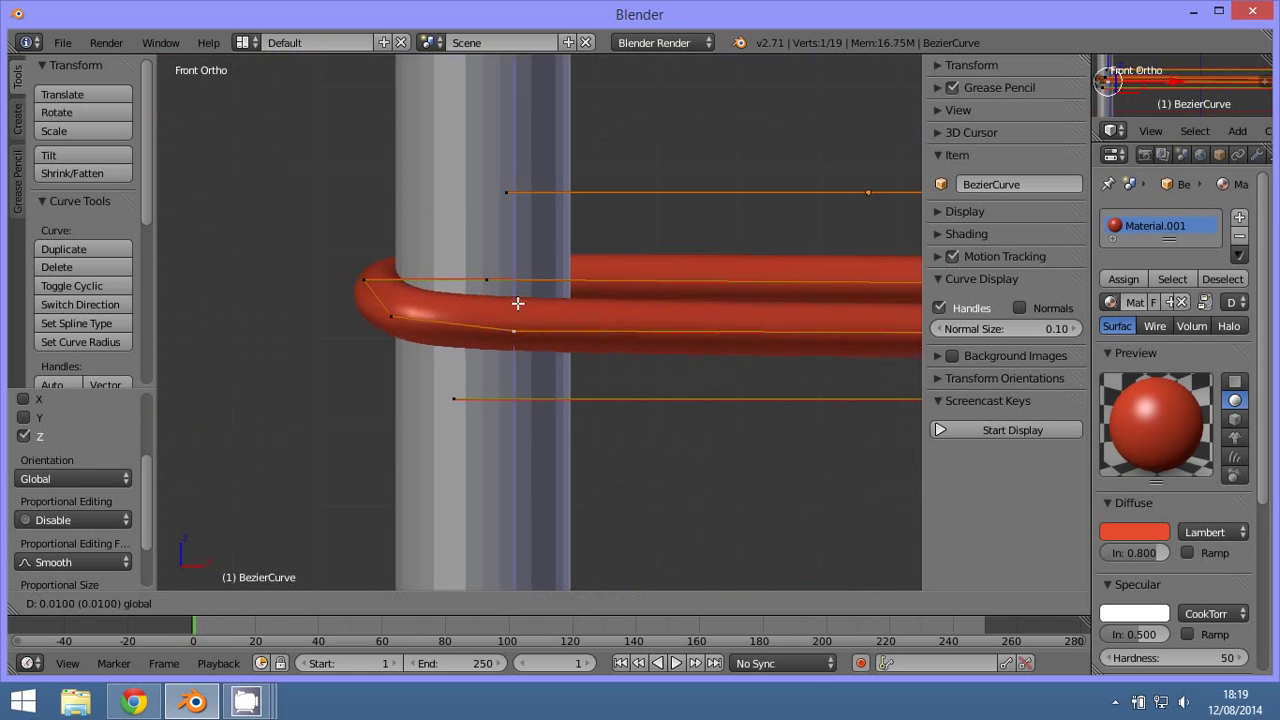
click(517, 303)
- Raise the upper point of the left bend and zoom out to show both posts
right_click(368, 276)
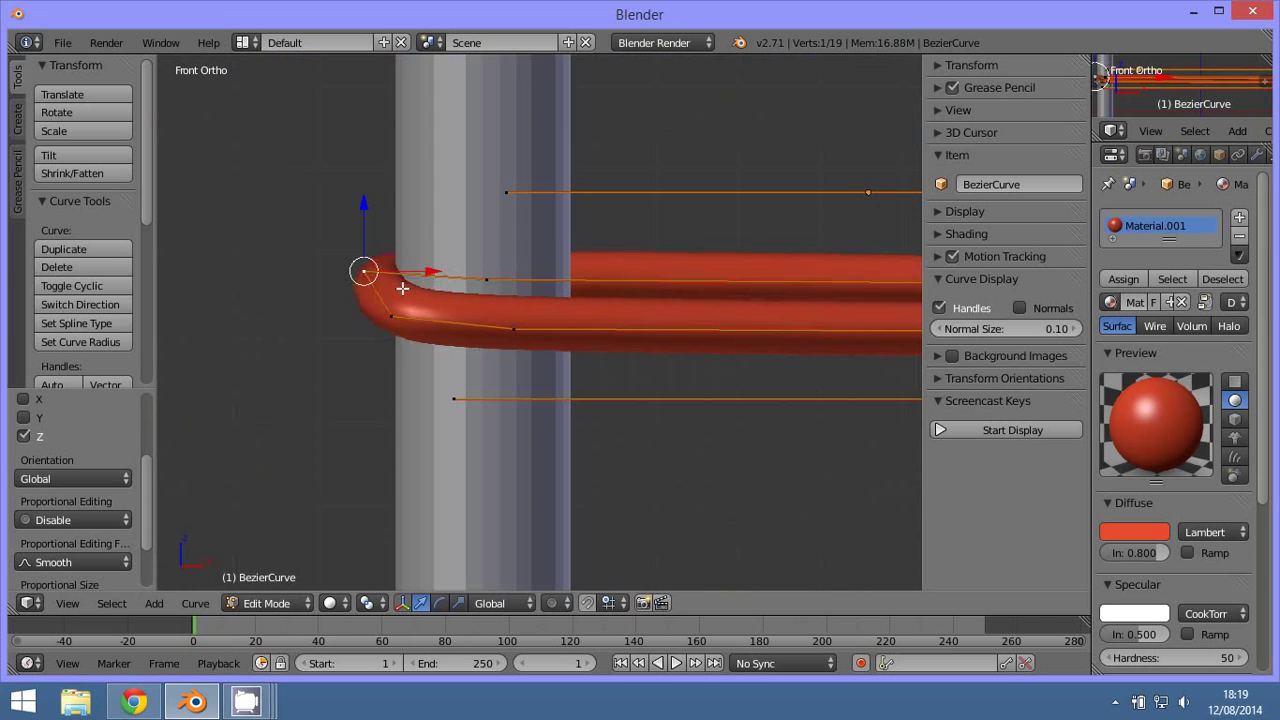
right_click(486, 280)
key(g)
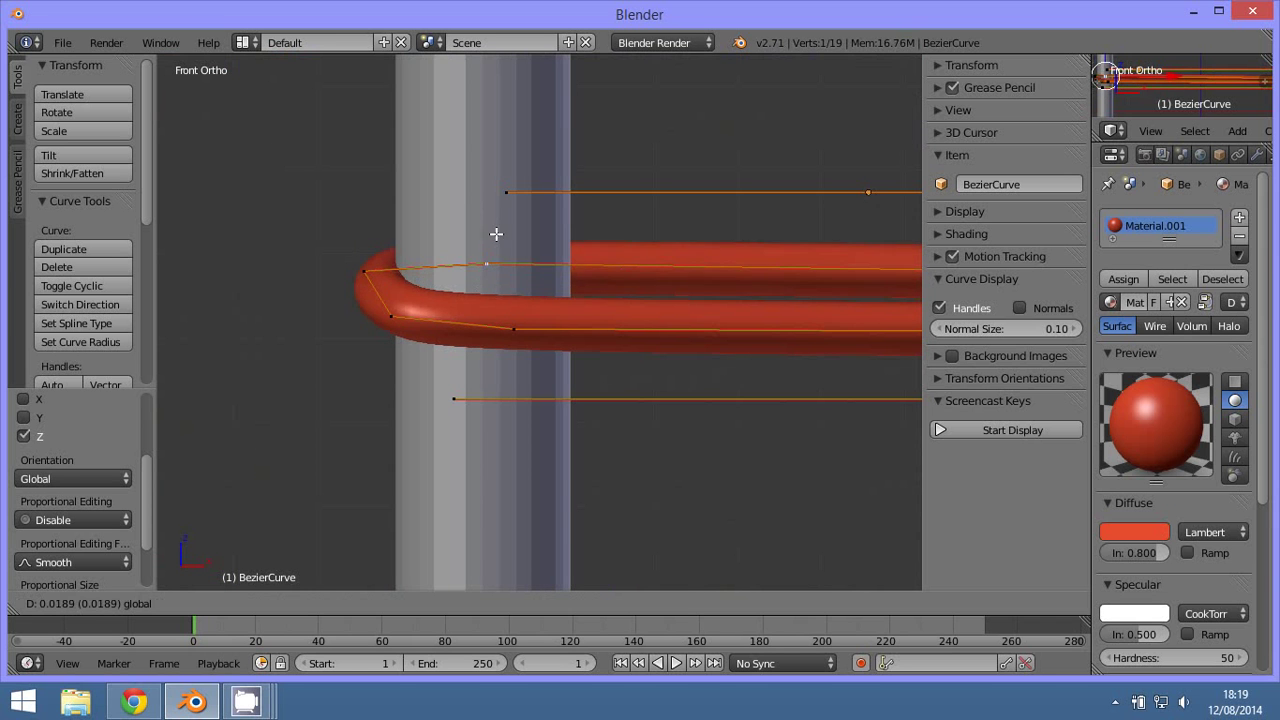
click(491, 228)
scroll(557, 286, down, 6)
shift+middle_drag(634, 357, 397, 320)
scroll(397, 320, down, 3)
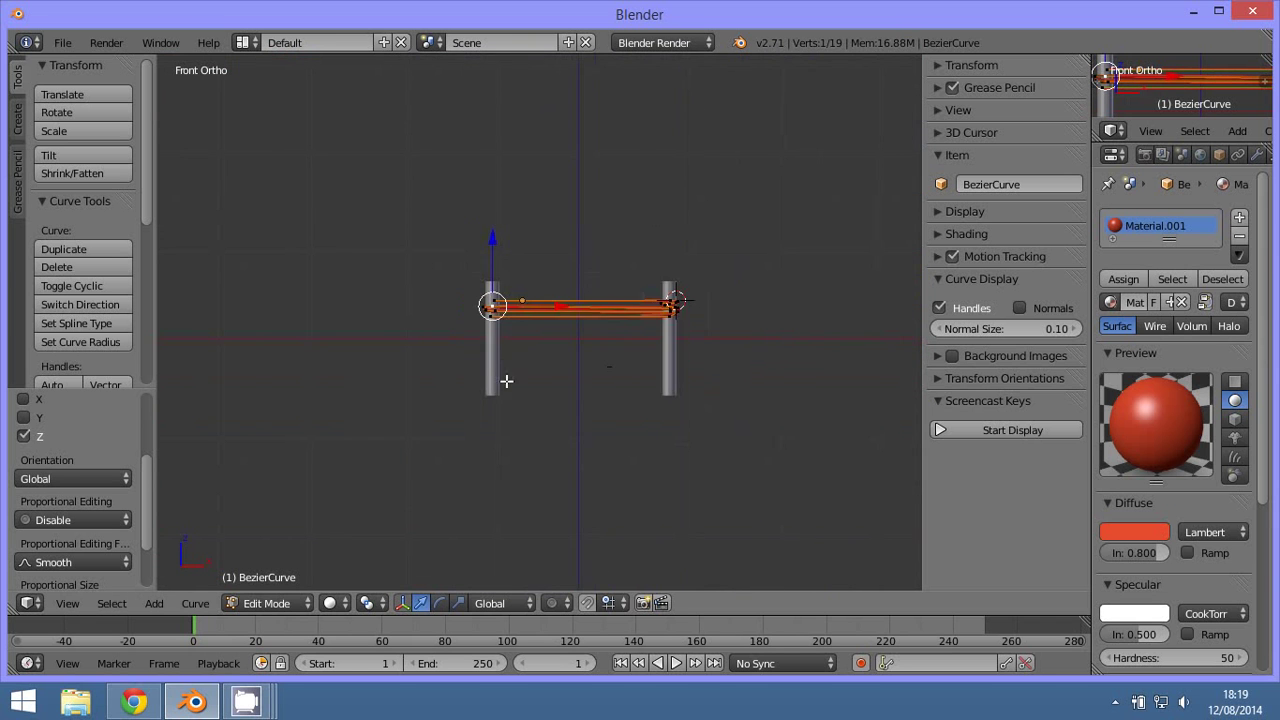
scroll(506, 380, down, 3)
- Duplicate the whole curve and place the copy below as a second layer
key(a)
key(a)
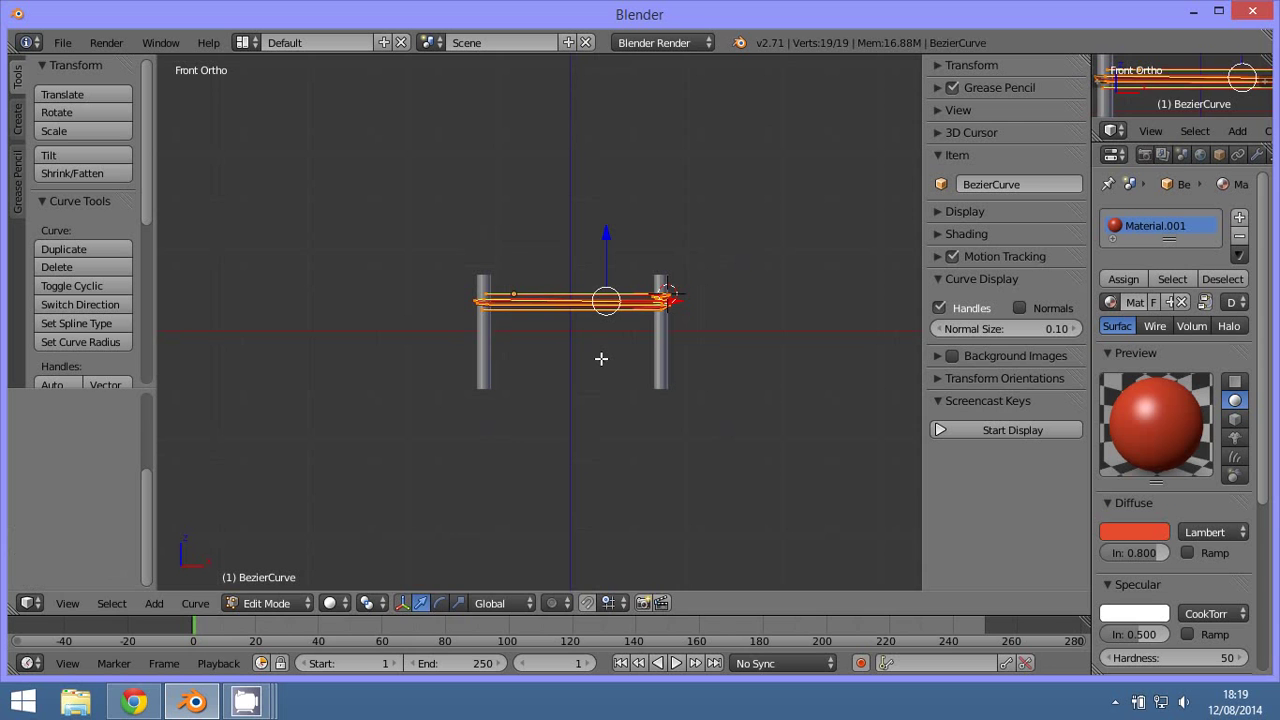
key(shift+d)
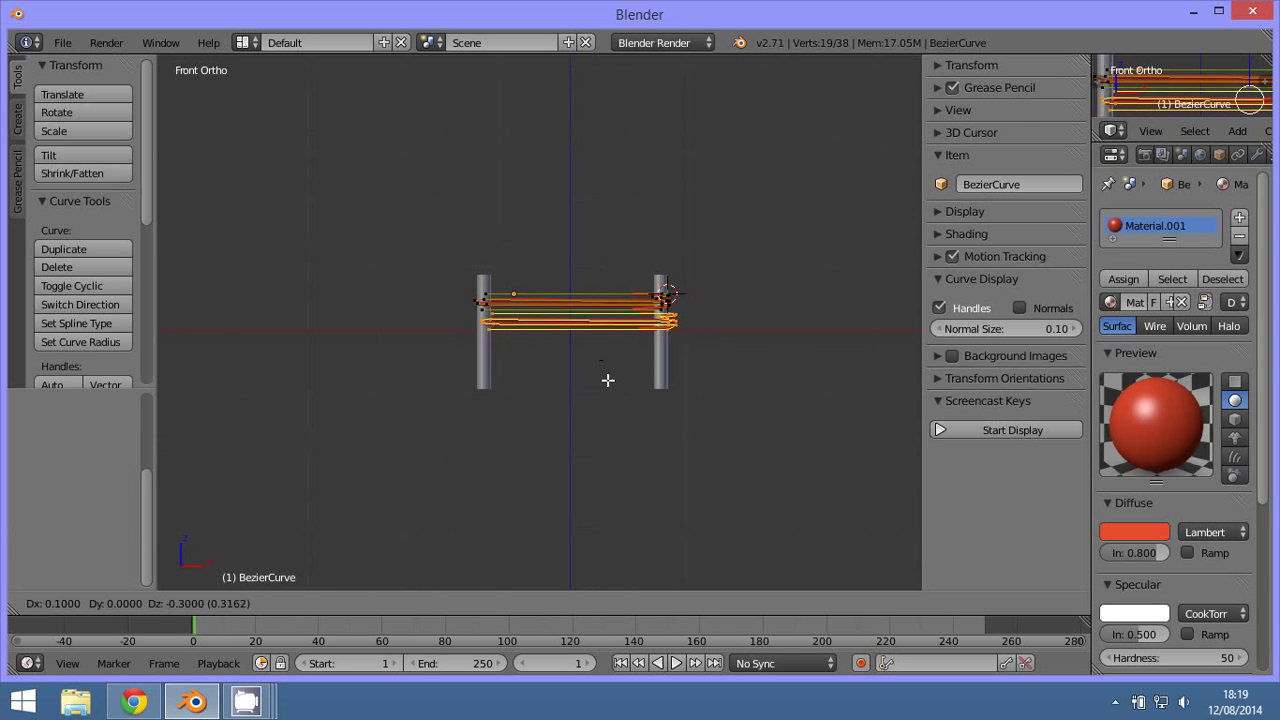
click(608, 380)
scroll(612, 388, up, 4)
scroll(610, 420, up, 1)
scroll(391, 303, up, 3)
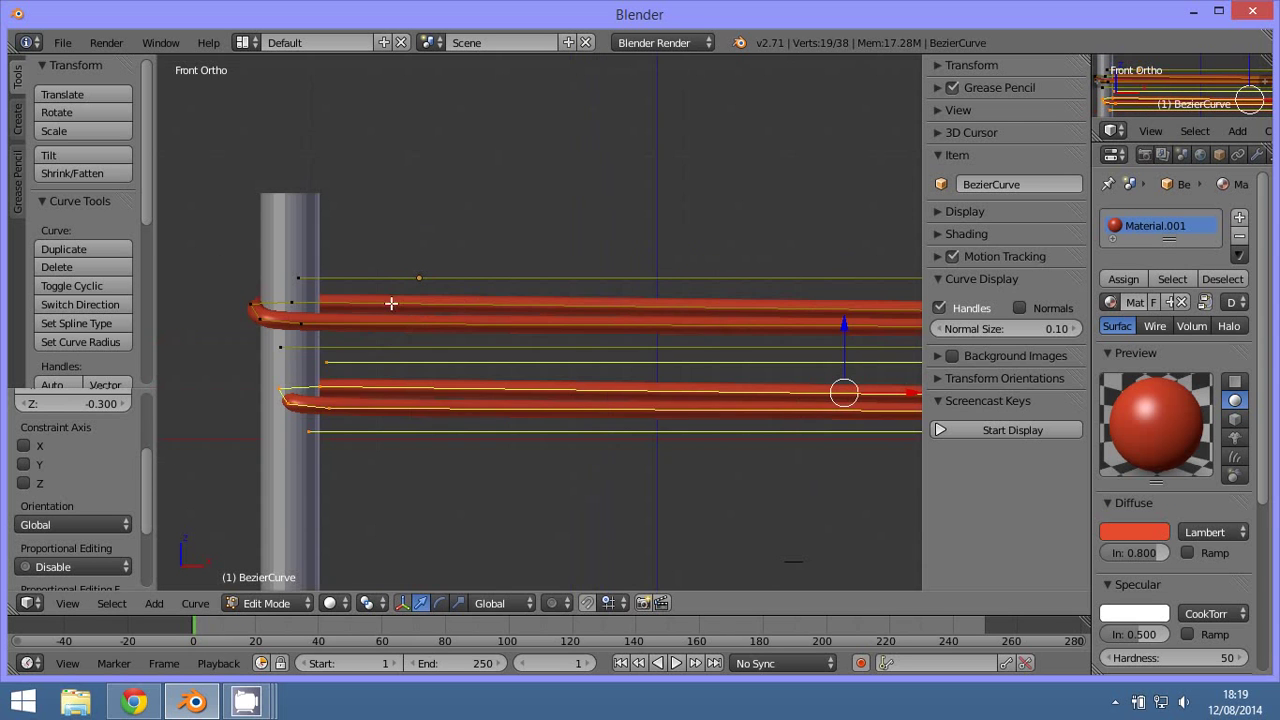
scroll(540, 439, down, 3)
- Shift the lower copy sideways along X and orbit to view both layers
key(g)
key(x)
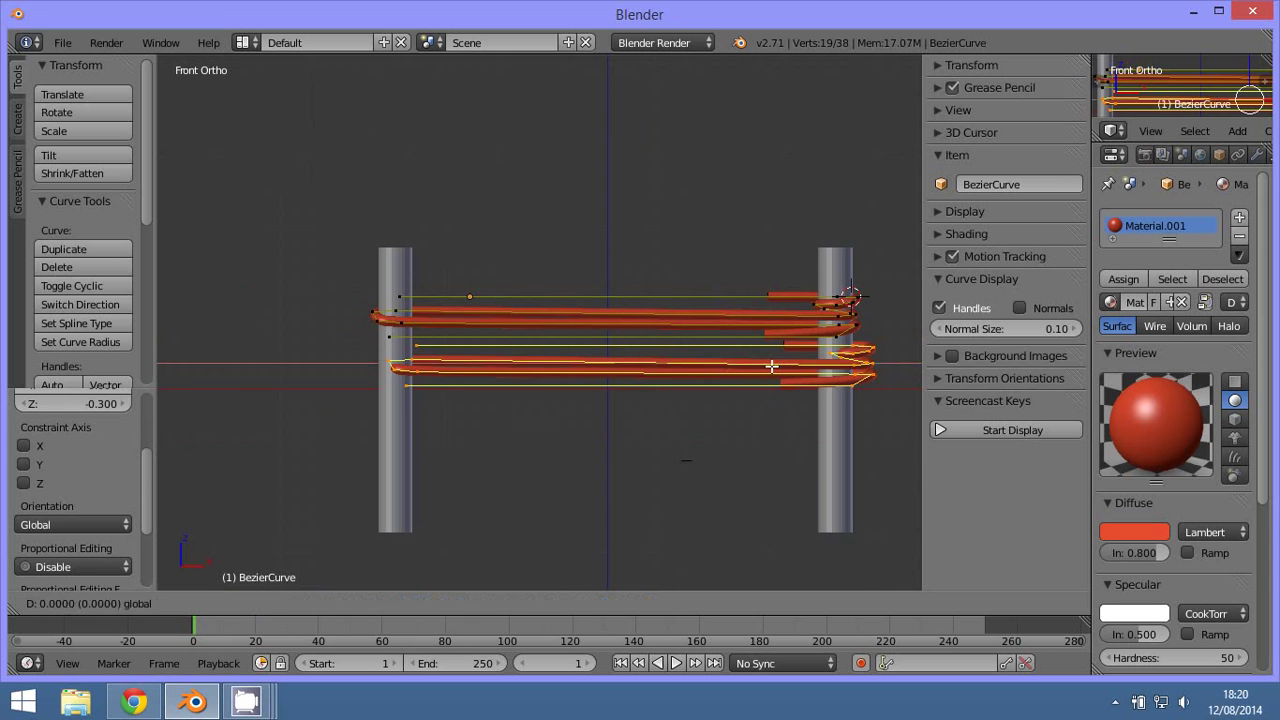
click(768, 366)
middle_drag(768, 366, 678, 339)
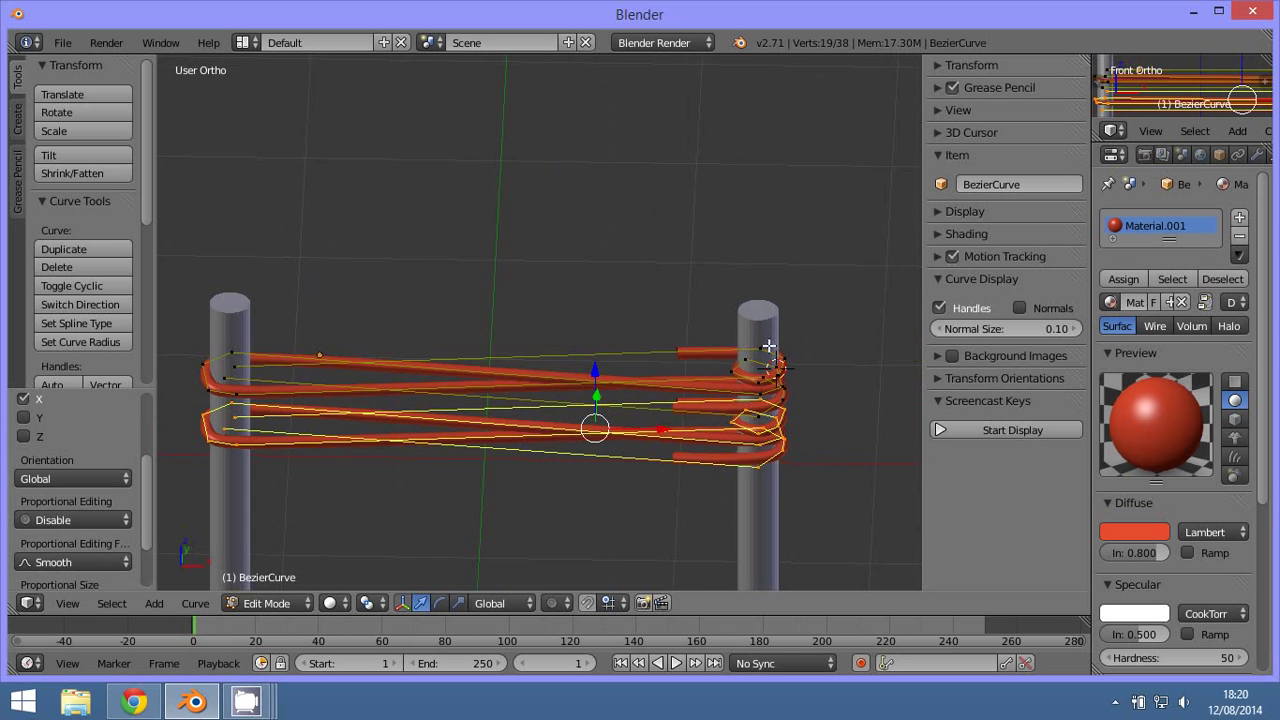
- Render the scene with F12 and return to Object Mode
right_click(768, 346)
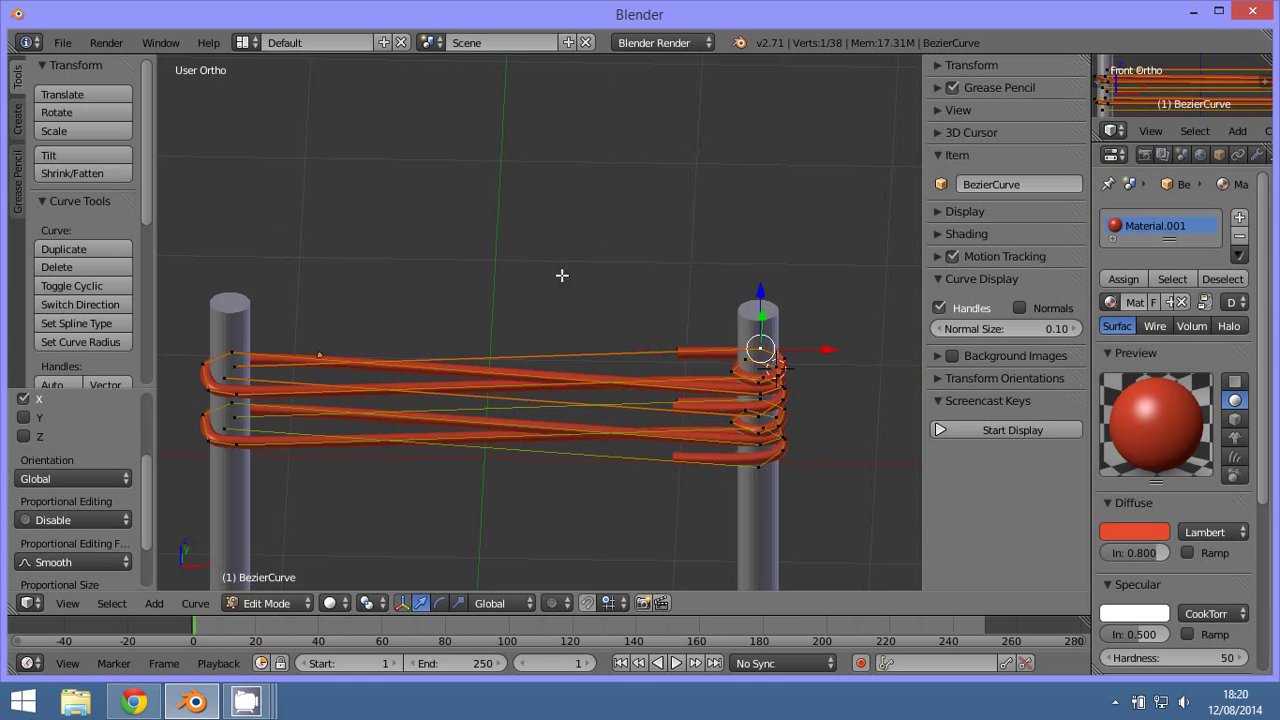
scroll(679, 496, down, 3)
middle_drag(646, 491, 656, 401)
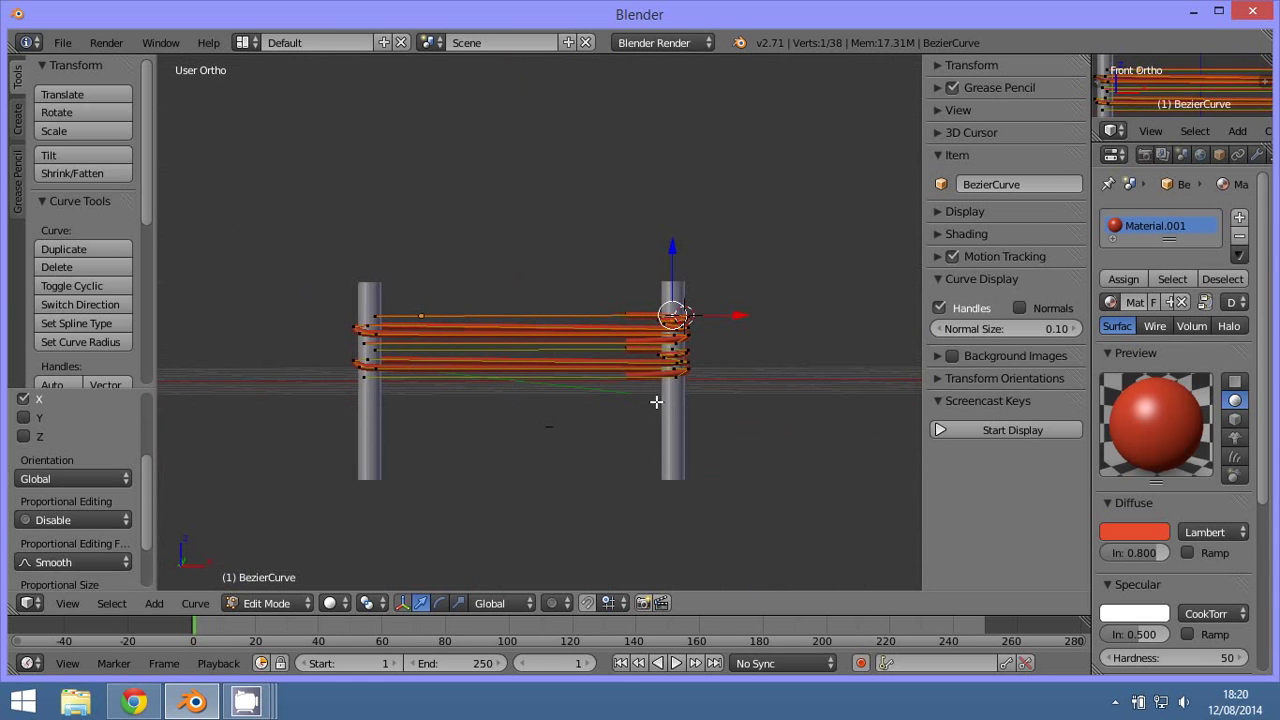
key(F12)
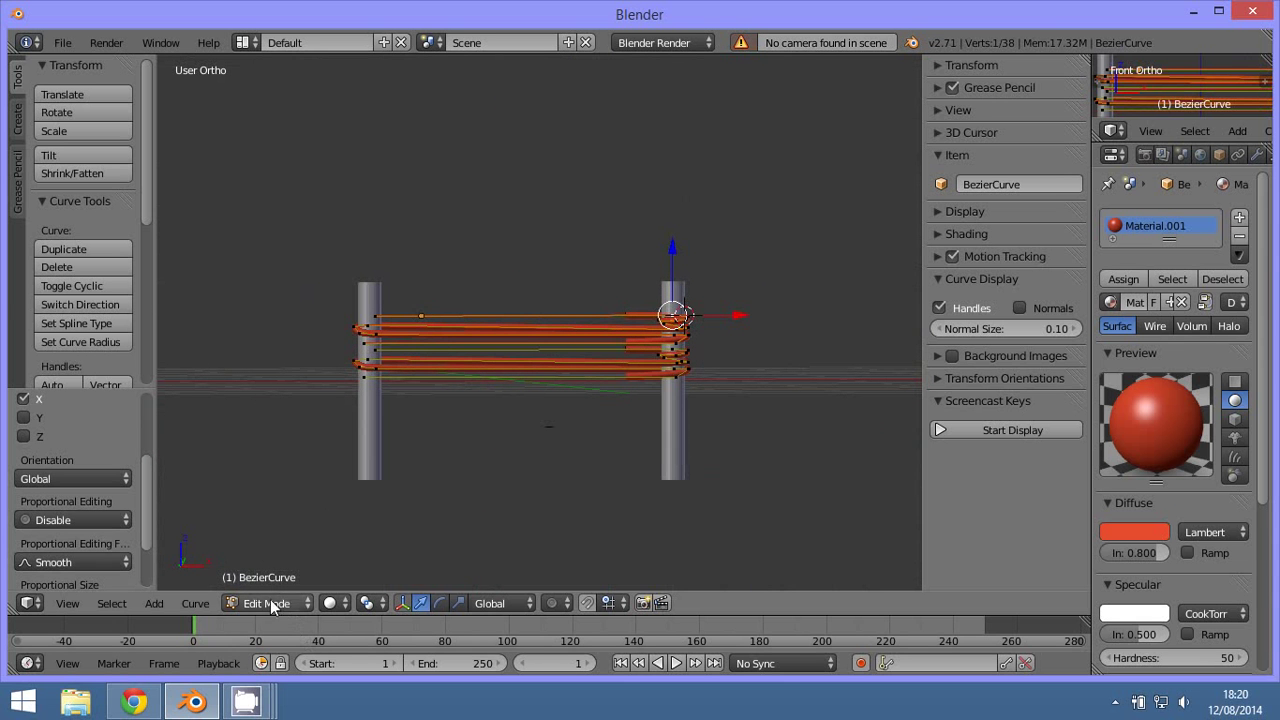
click(268, 603)
click(278, 586)
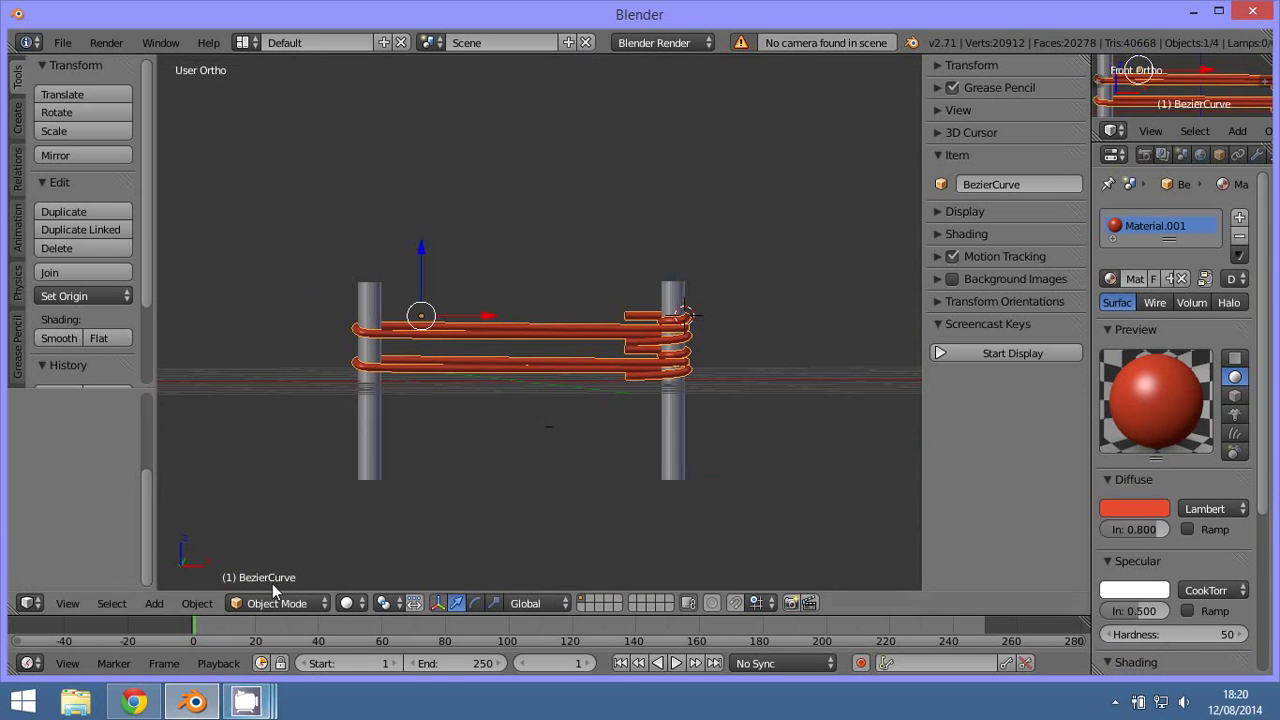